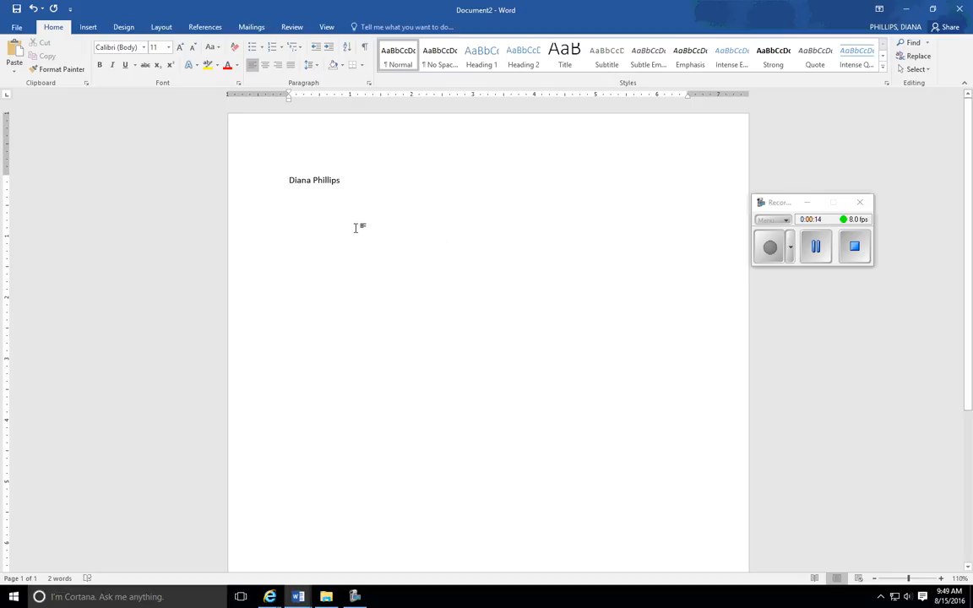
- Format the name at the top of the page in 20-point Harrington
{"action": "left_click_drag", "start_coordinate": [289, 181], "coordinate": [353, 185]}
{"action": "left_click", "coordinate": [348, 180]}
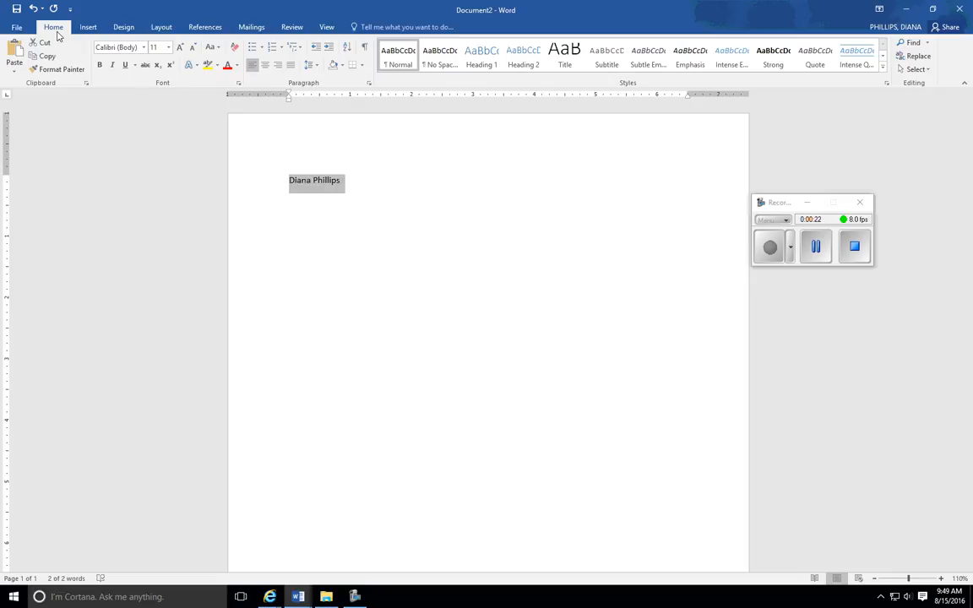
{"action": "left_click", "coordinate": [168, 48]}
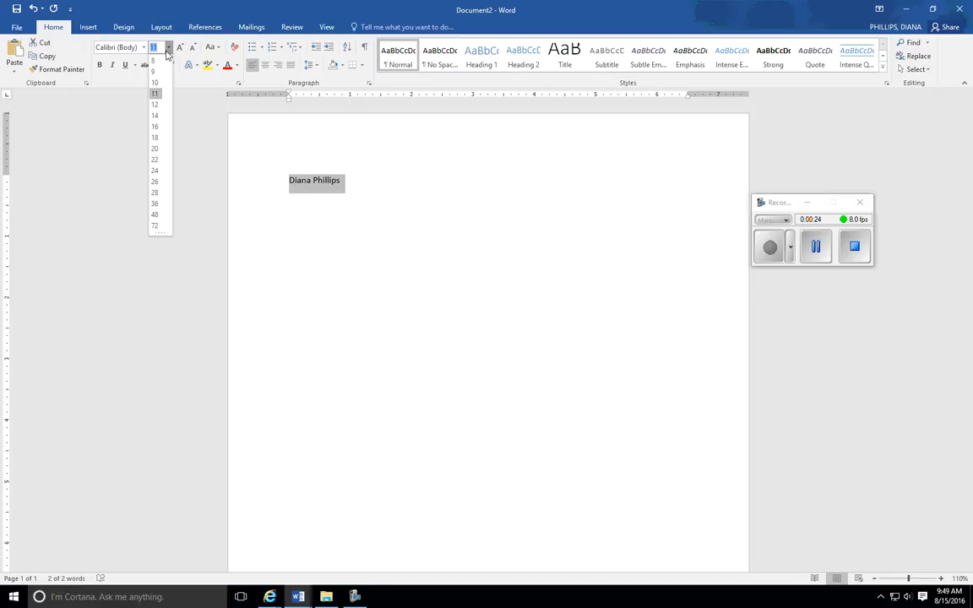
{"action": "left_click", "coordinate": [156, 149]}
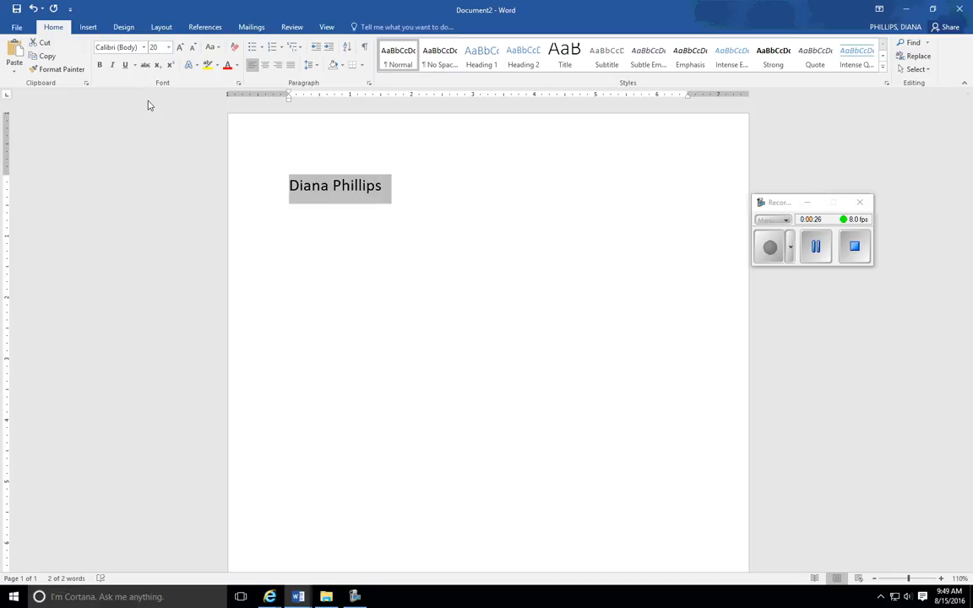
{"action": "left_click", "coordinate": [144, 48]}
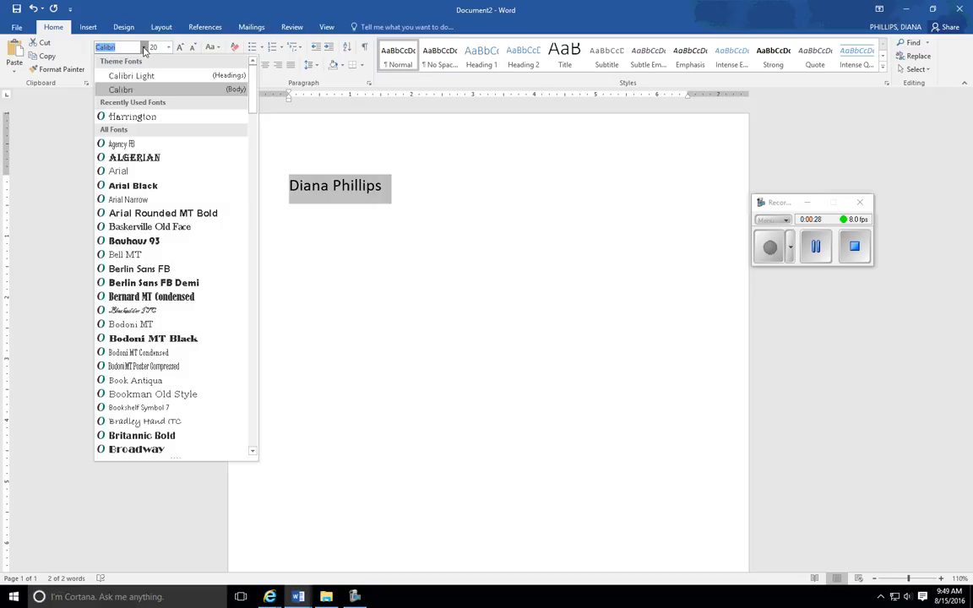
{"action": "scroll", "coordinate": [183, 276], "scroll_direction": "down", "scroll_amount": 12}
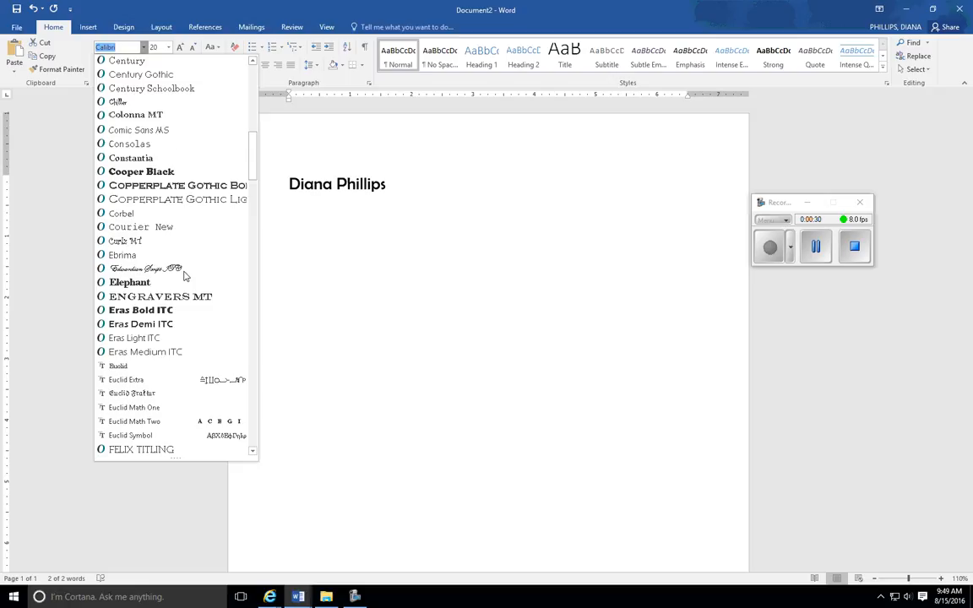
{"action": "scroll", "coordinate": [185, 276], "scroll_direction": "down", "scroll_amount": 12}
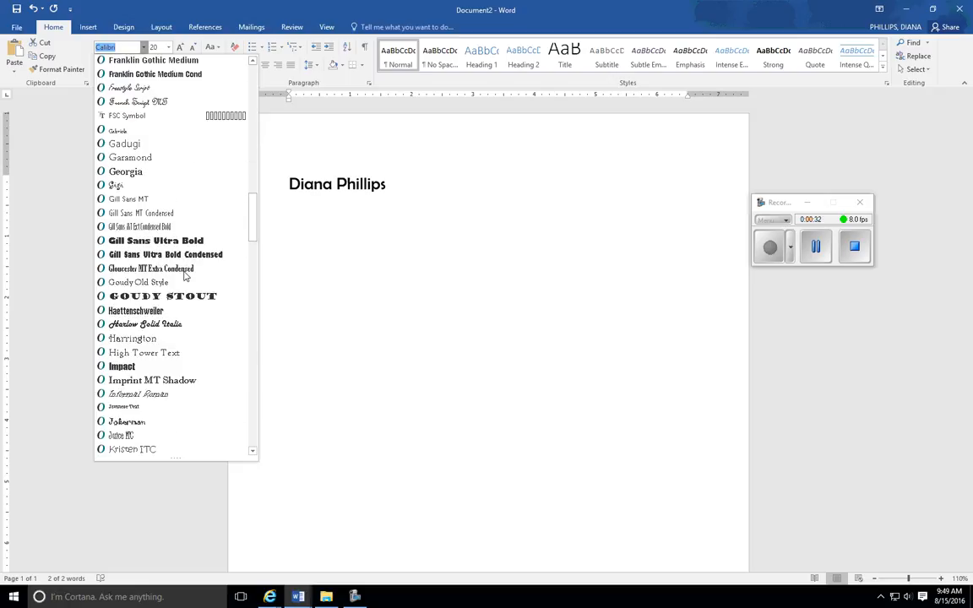
{"action": "scroll", "coordinate": [185, 276], "scroll_direction": "down", "scroll_amount": 2}
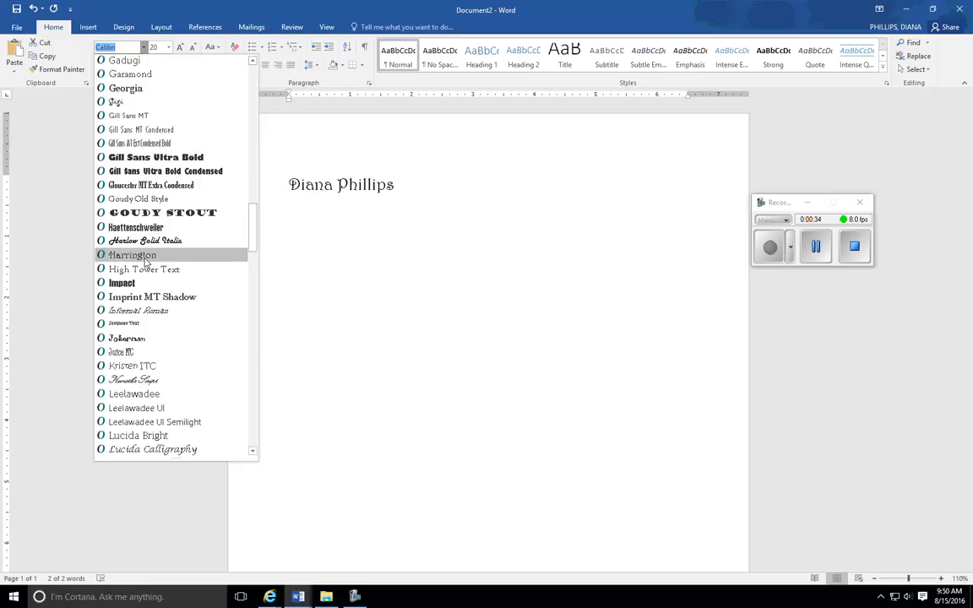
{"action": "left_click", "coordinate": [144, 255]}
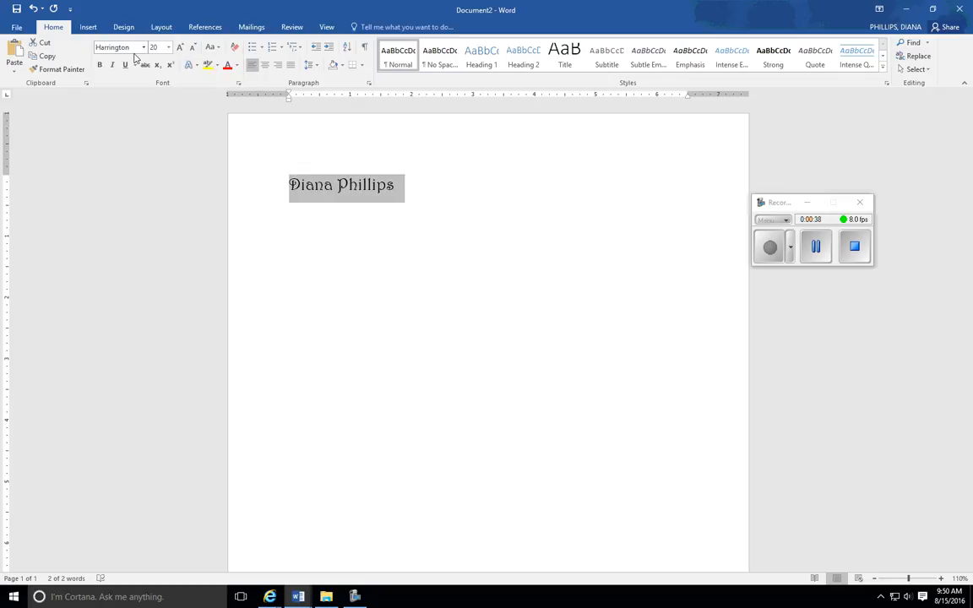
- Make the name heading bold and center it on the page
{"action": "left_click", "coordinate": [99, 64]}
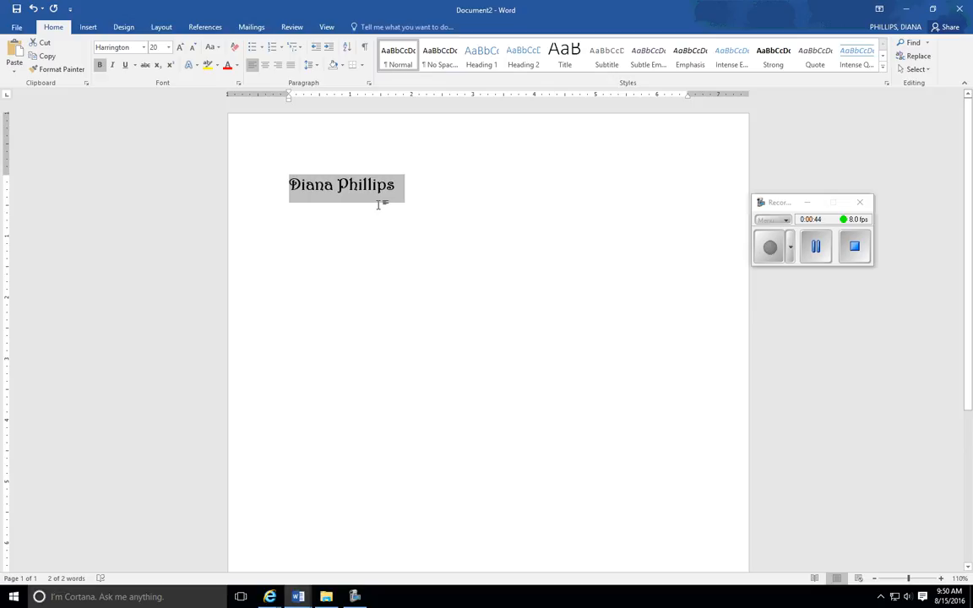
{"action": "left_click", "coordinate": [266, 67]}
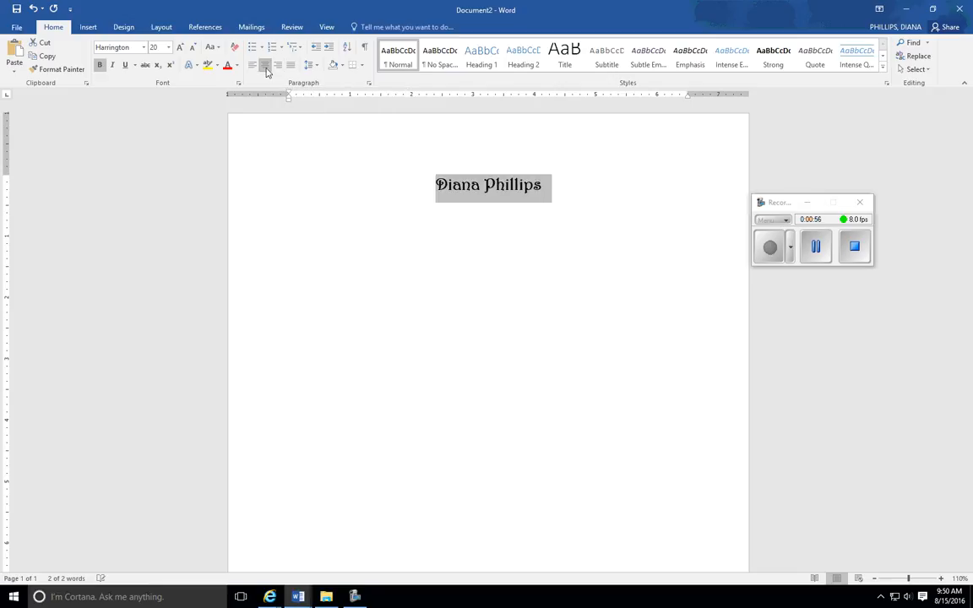
{"action": "left_click", "coordinate": [576, 186]}
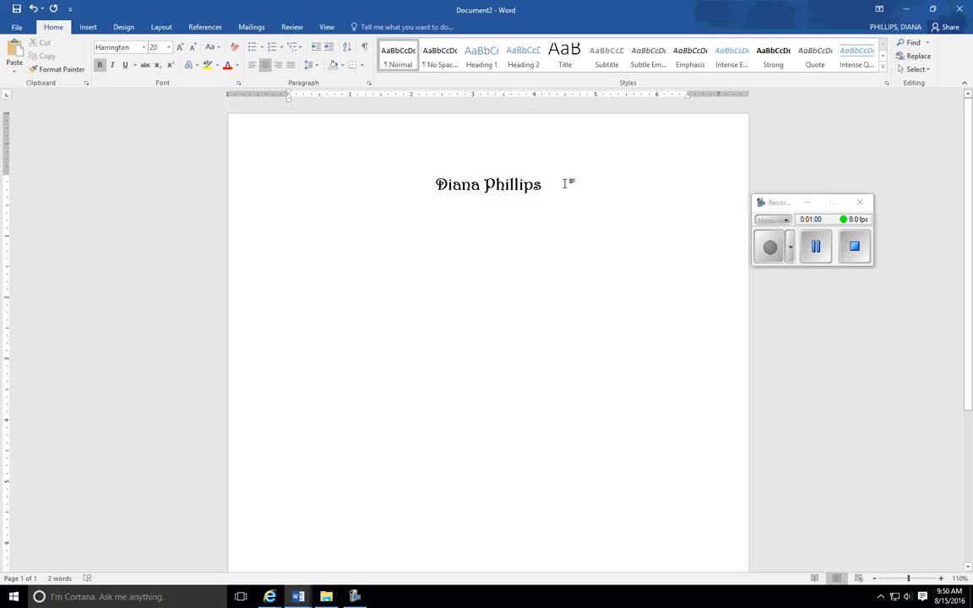
- Add two new lines below the name heading and left-align the last one
{"action": "key", "text": "Return"}
{"action": "key", "text": "Return"}
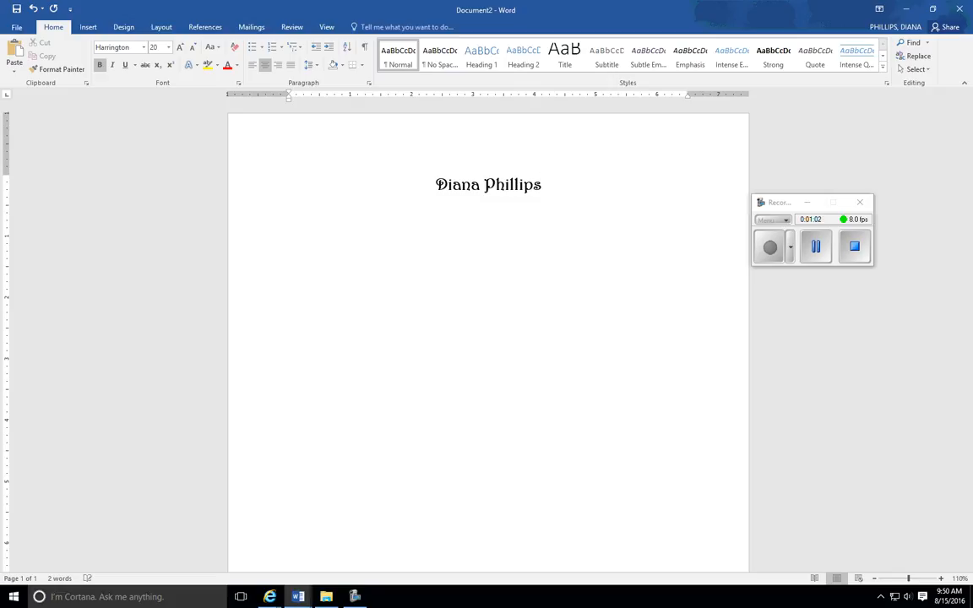
{"action": "left_click", "coordinate": [251, 66]}
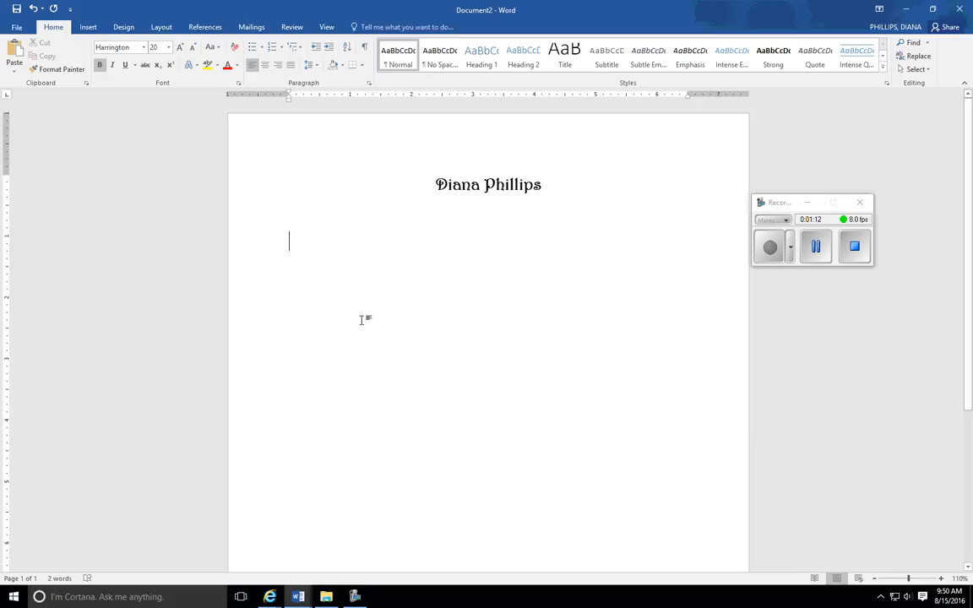
- Insert a table with two columns and eight rows below the name heading
{"action": "left_click", "coordinate": [89, 30]}
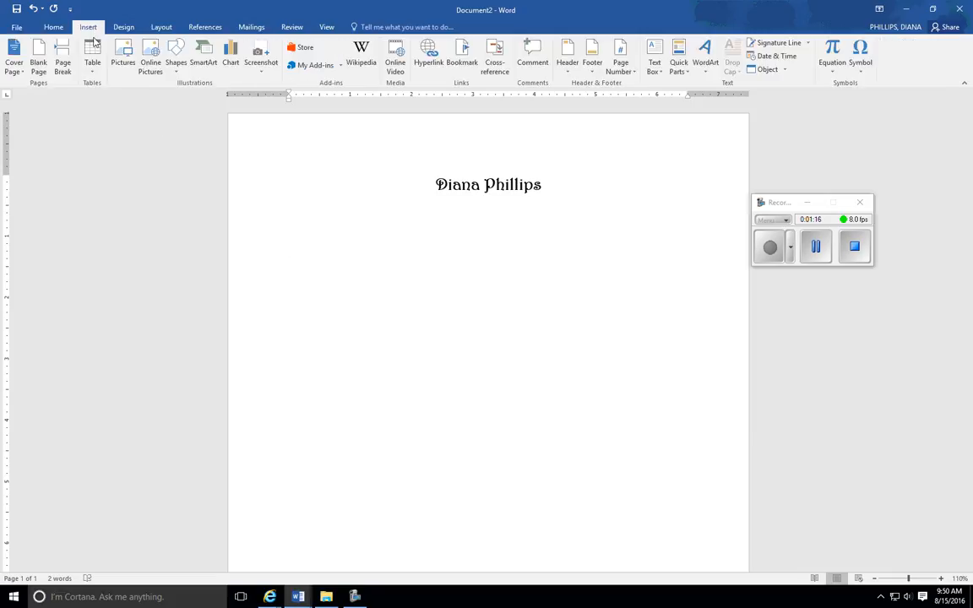
{"action": "left_click", "coordinate": [94, 48]}
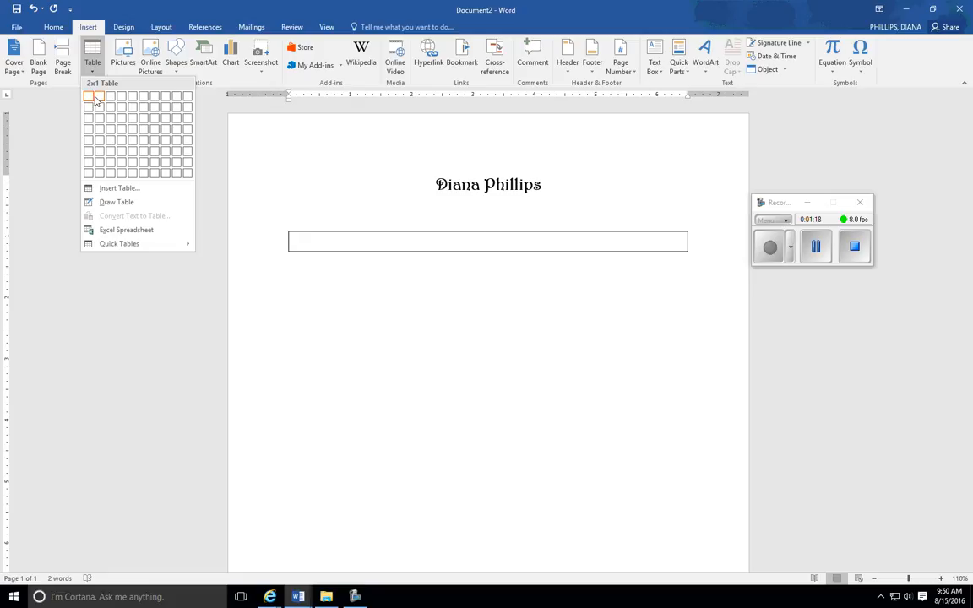
{"action": "left_click", "coordinate": [103, 176]}
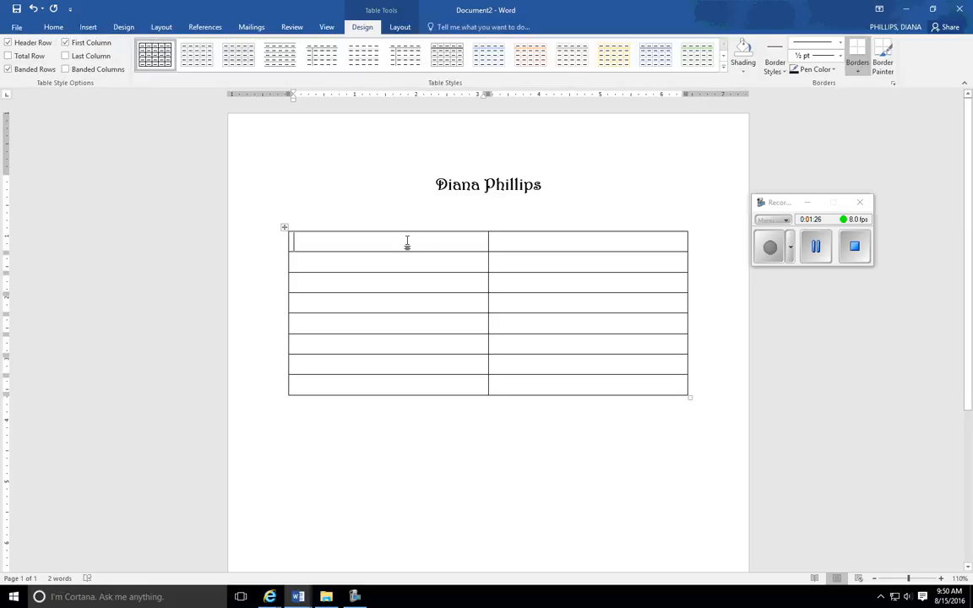
- Enter the column headings Teachers and Subject in the table's first row
{"action": "type", "text": "Teachers"}
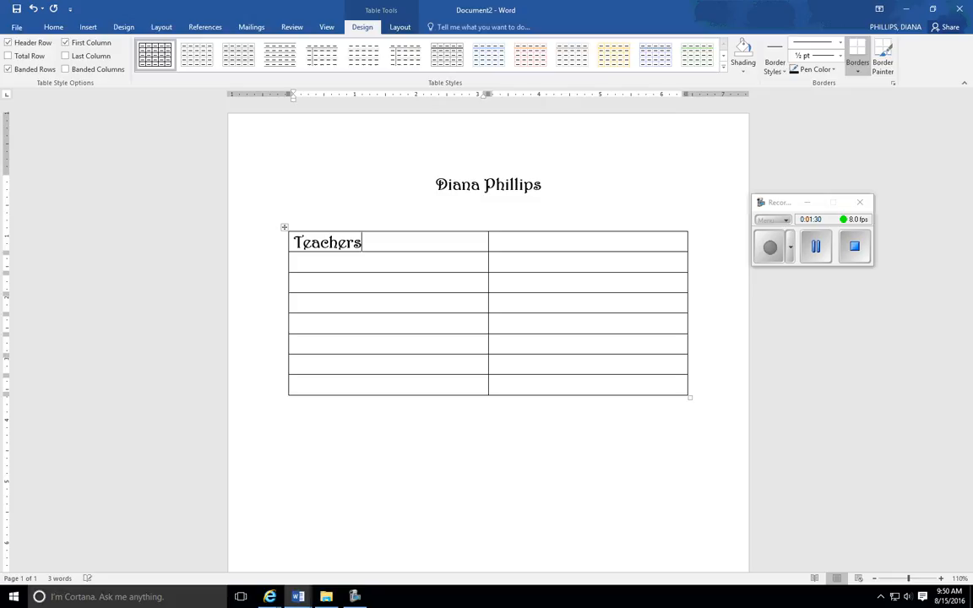
{"action": "key", "text": "Tab"}
{"action": "type", "text": "Subject"}
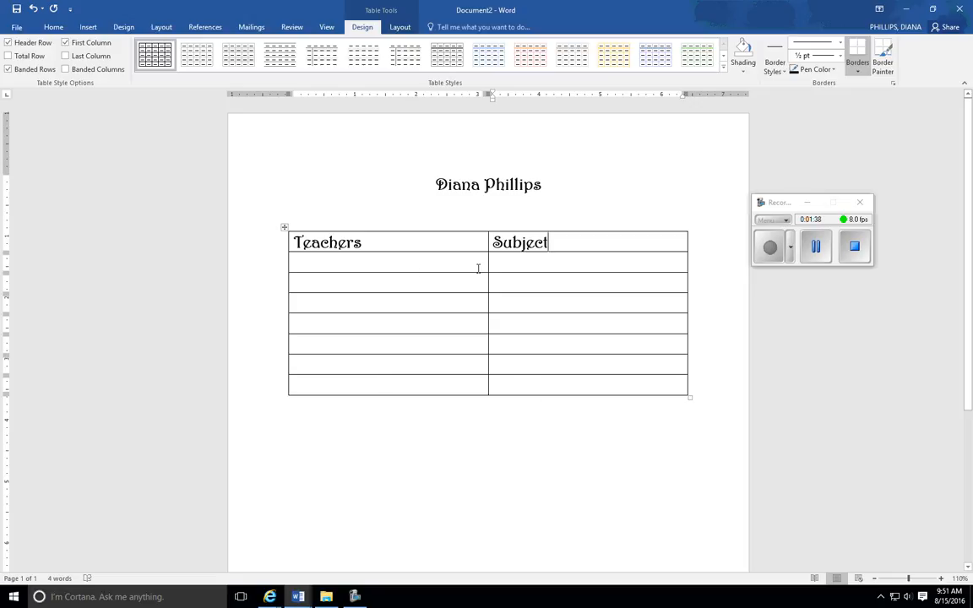
{"action": "left_click", "coordinate": [815, 247]}
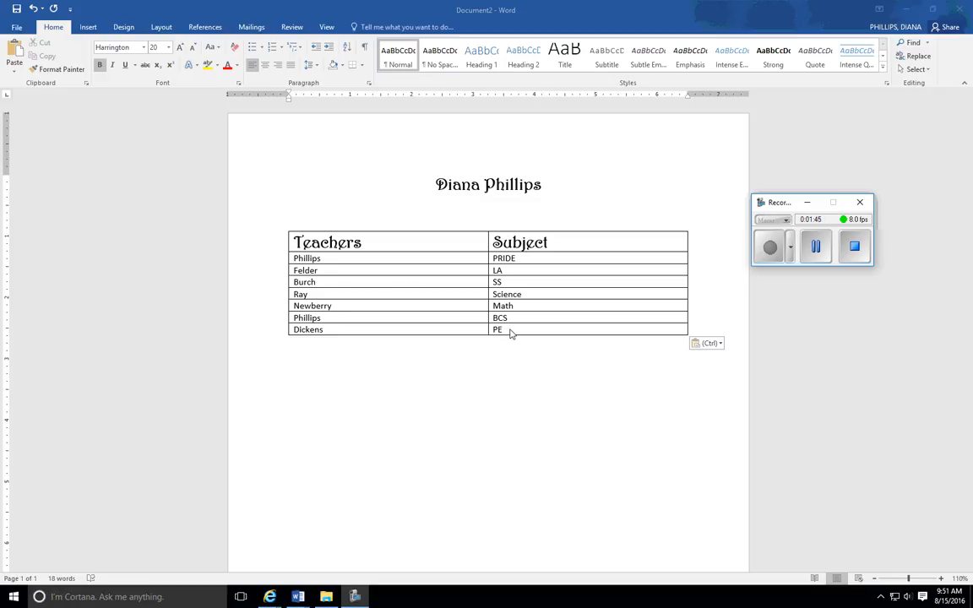
- Apply the Grid Table 1 Light style to the table of teachers and subjects
{"action": "left_click", "coordinate": [379, 258]}
{"action": "left_click", "coordinate": [379, 259]}
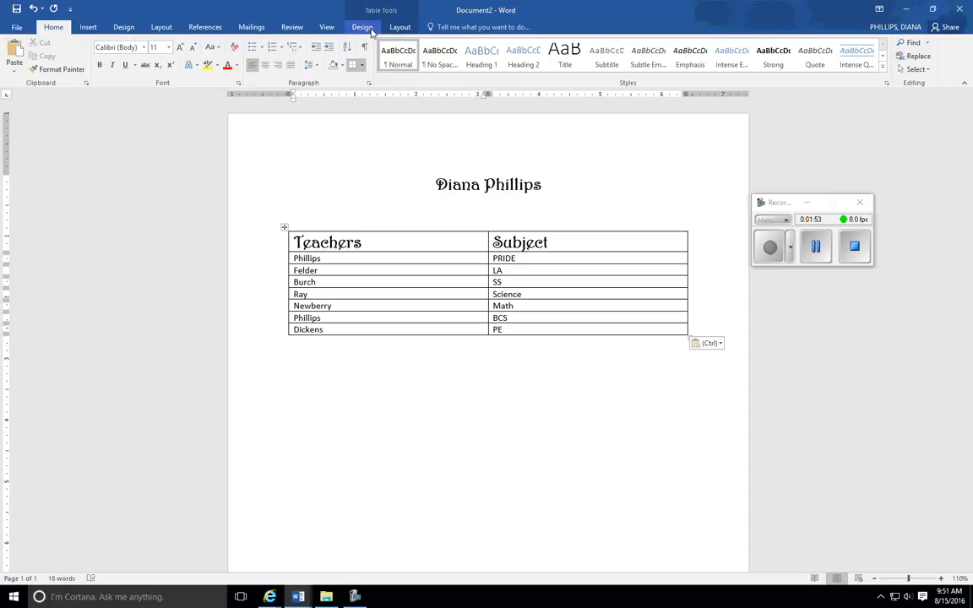
{"action": "left_click", "coordinate": [365, 27]}
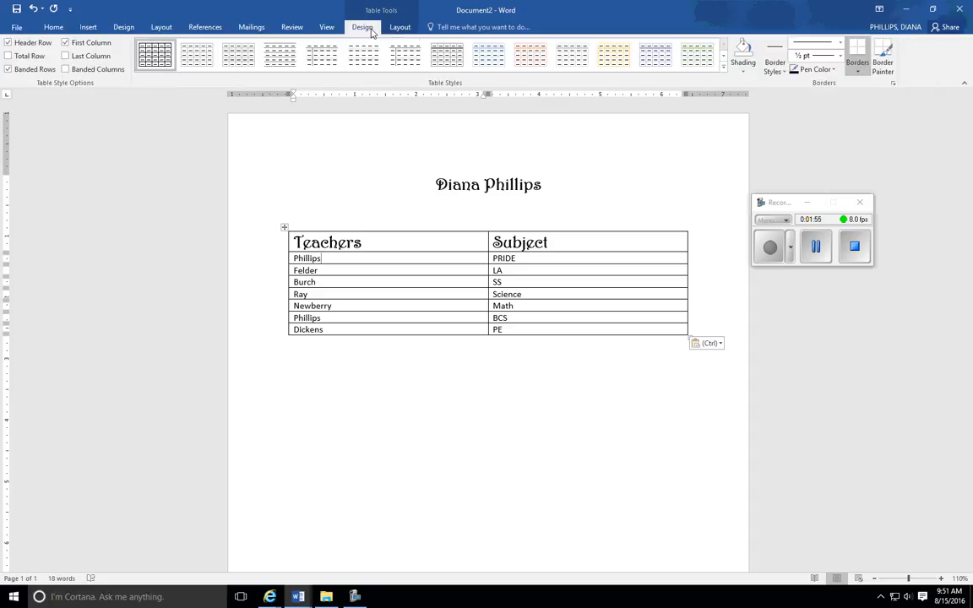
{"action": "left_click", "coordinate": [724, 67]}
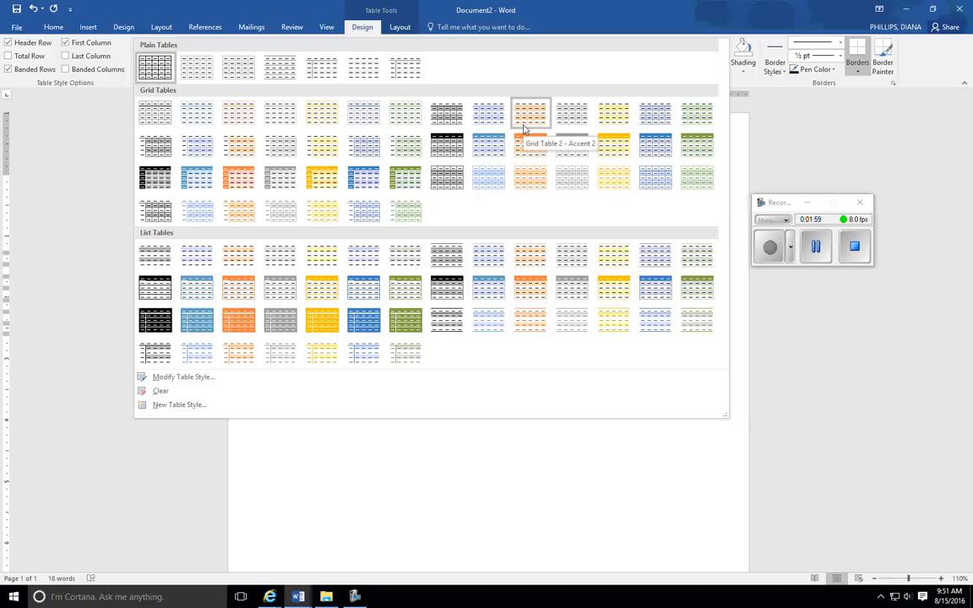
{"action": "left_click", "coordinate": [160, 118]}
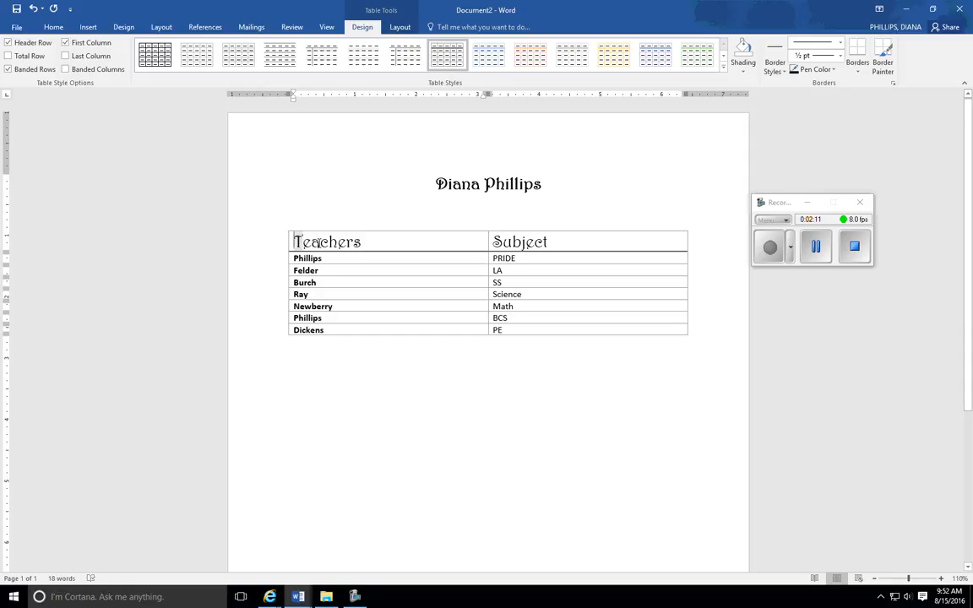
- Center the Teachers and Subject headings in the table's header row
{"action": "left_click_drag", "start_coordinate": [293, 240], "coordinate": [593, 240]}
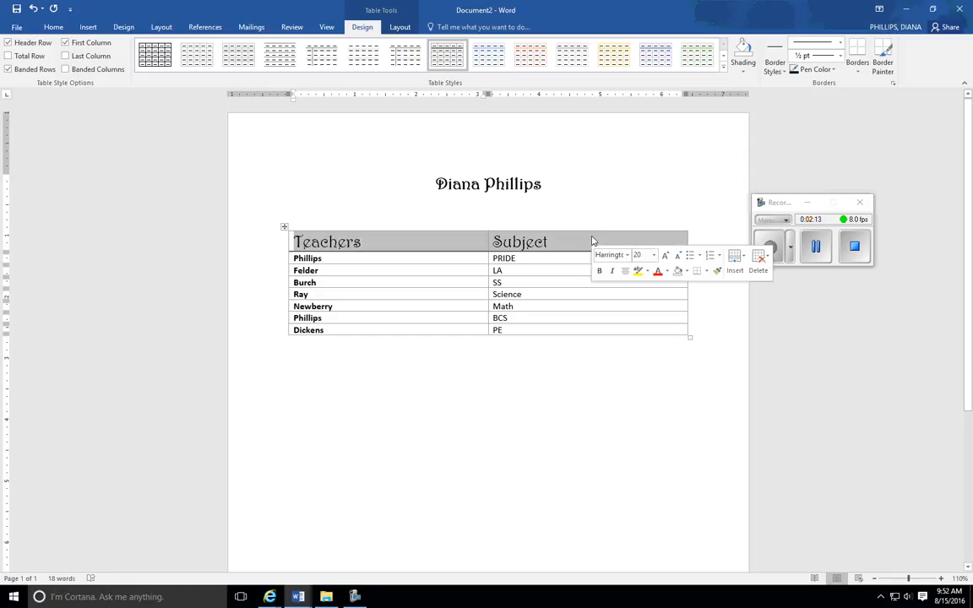
{"action": "left_click", "coordinate": [53, 26]}
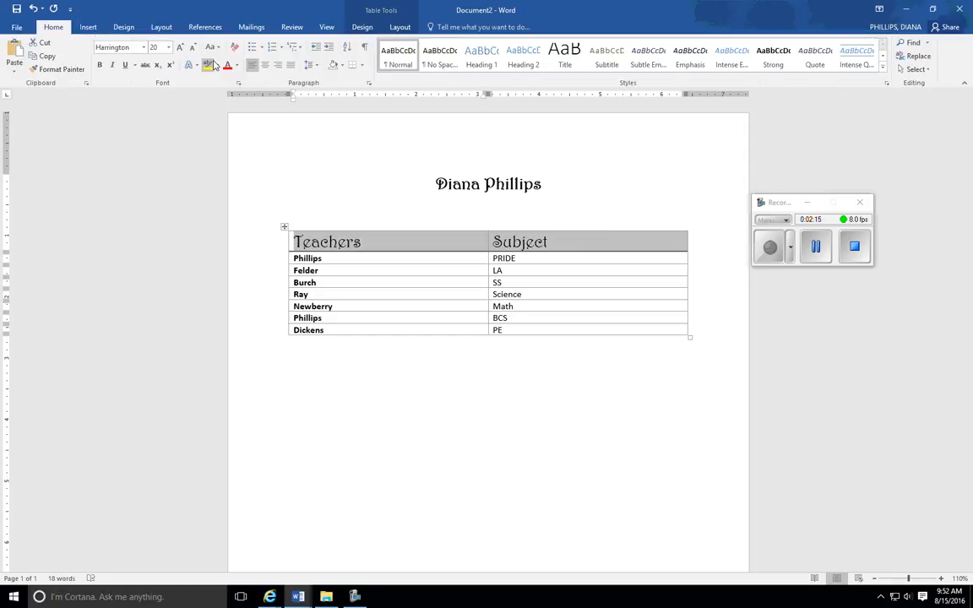
{"action": "left_click", "coordinate": [267, 67]}
- Add a new line below the table and enter the text H2O on it
{"action": "left_click", "coordinate": [445, 450]}
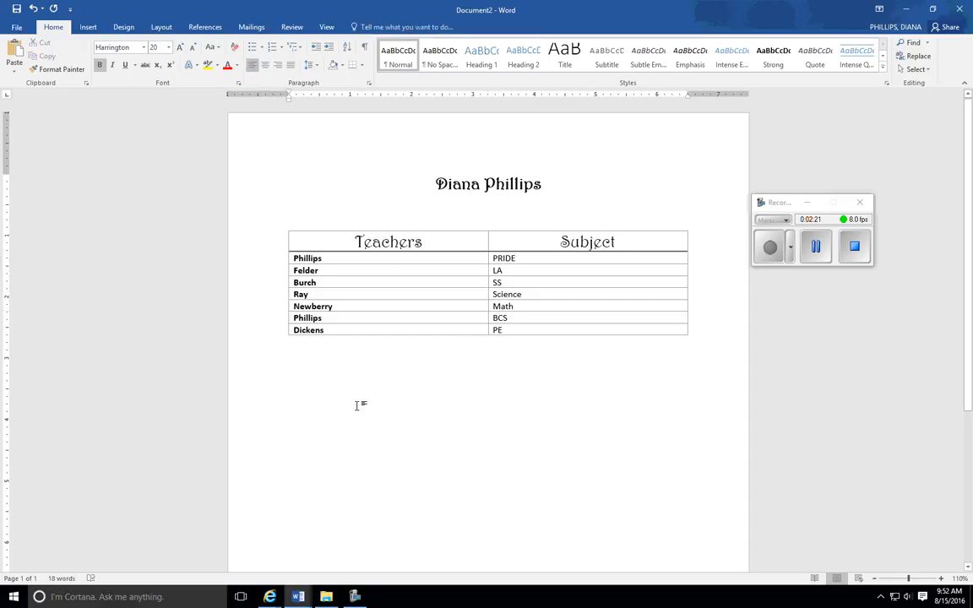
{"action": "key", "text": "Return"}
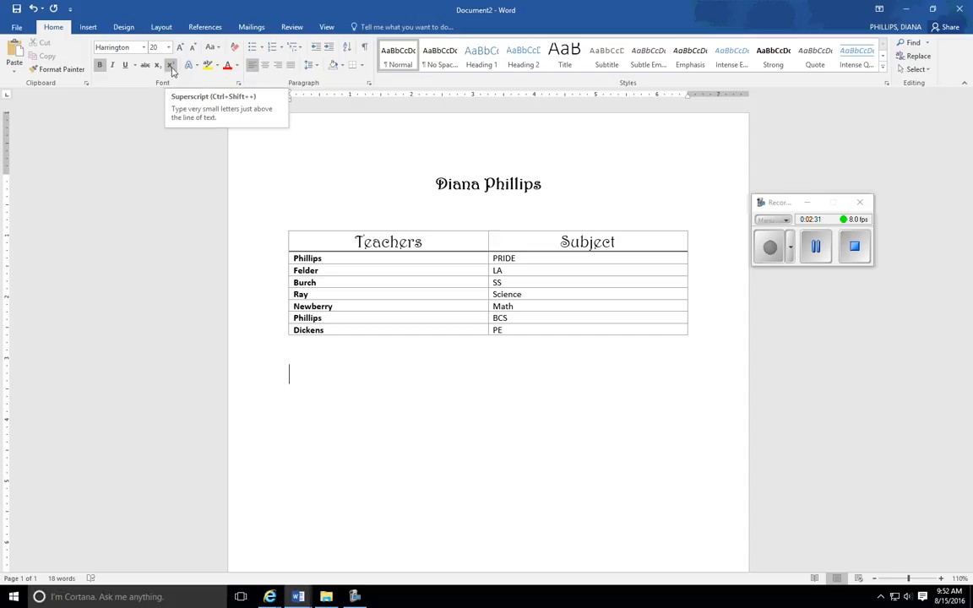
{"action": "type", "text": "H"}
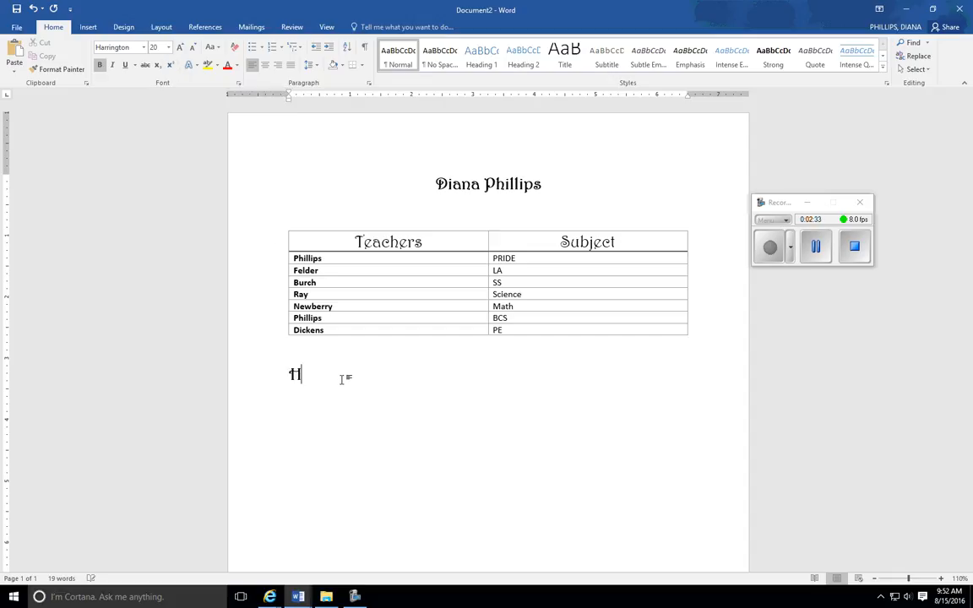
{"action": "type", "text": "2O"}
- Format the H2O text in 12-point Times New Roman and remove its bold formatting
{"action": "left_click_drag", "start_coordinate": [336, 373], "coordinate": [286, 384]}
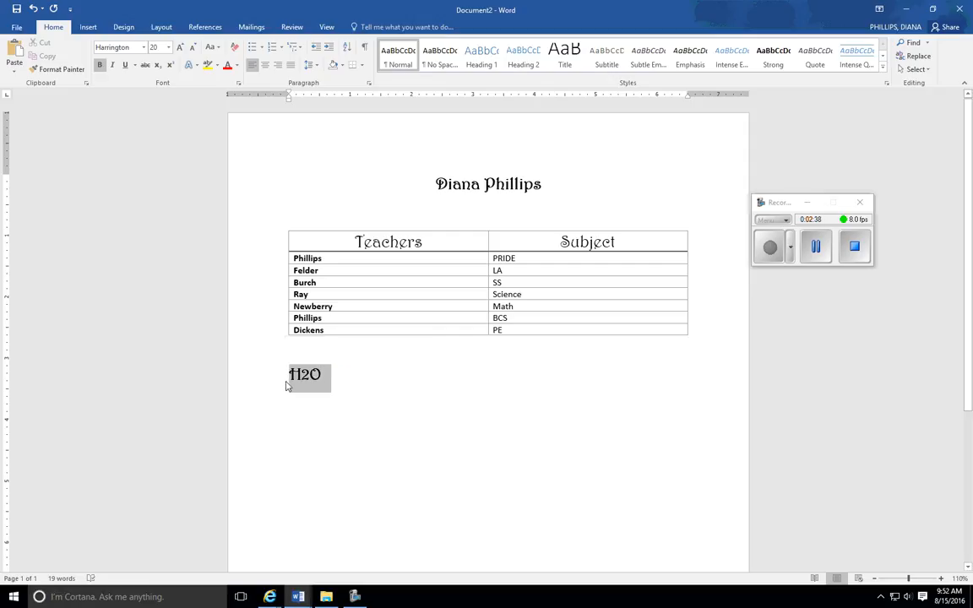
{"action": "left_click", "coordinate": [145, 48]}
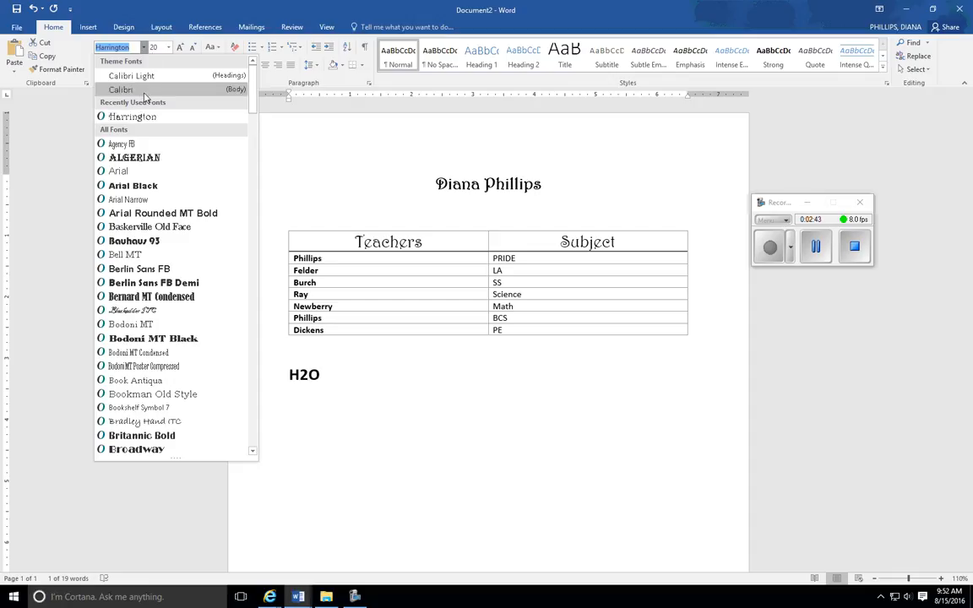
{"action": "left_click_drag", "start_coordinate": [253, 84], "coordinate": [250, 414]}
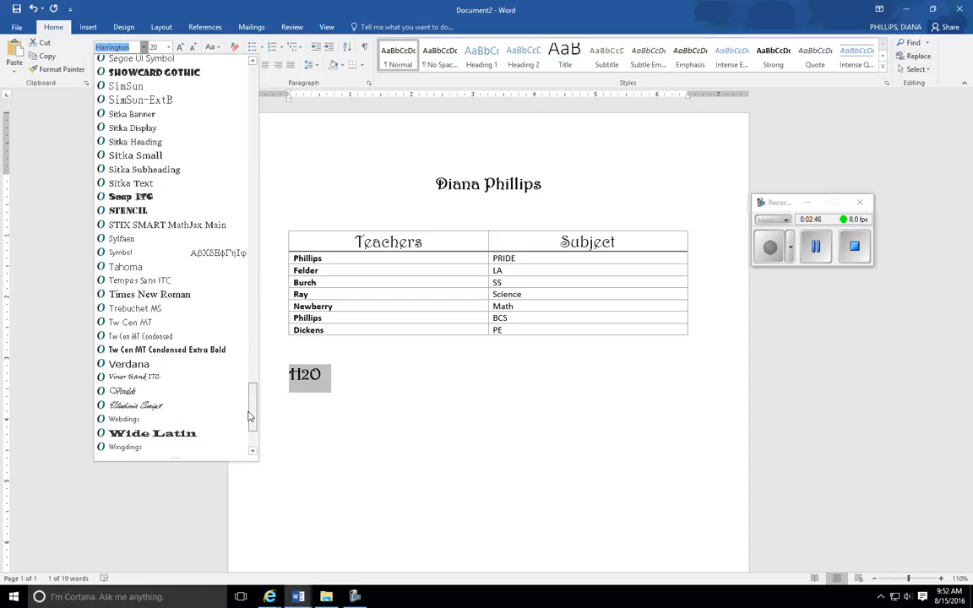
{"action": "left_click", "coordinate": [149, 289]}
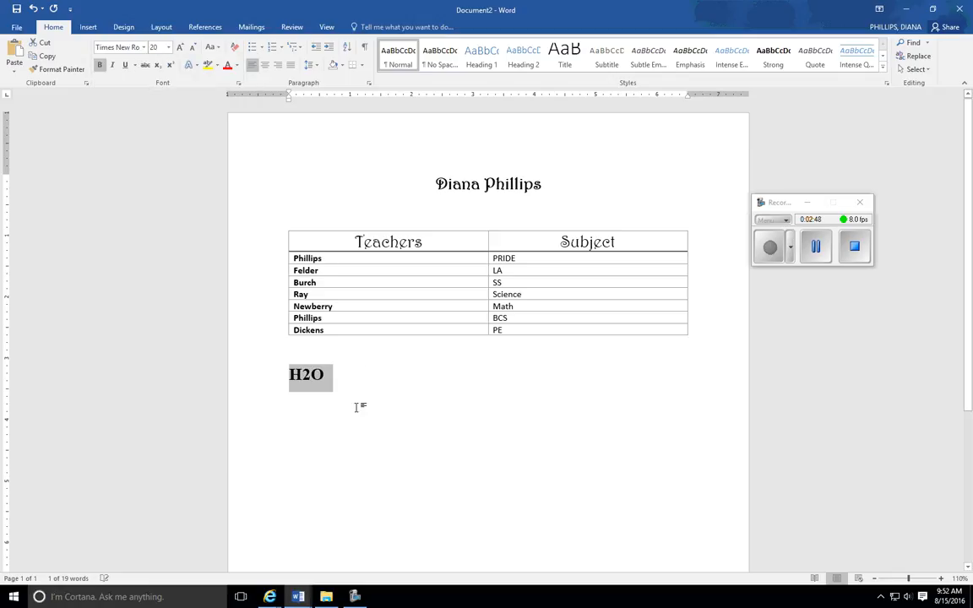
{"action": "left_click", "coordinate": [169, 46]}
{"action": "left_click", "coordinate": [152, 102]}
{"action": "left_click", "coordinate": [99, 66]}
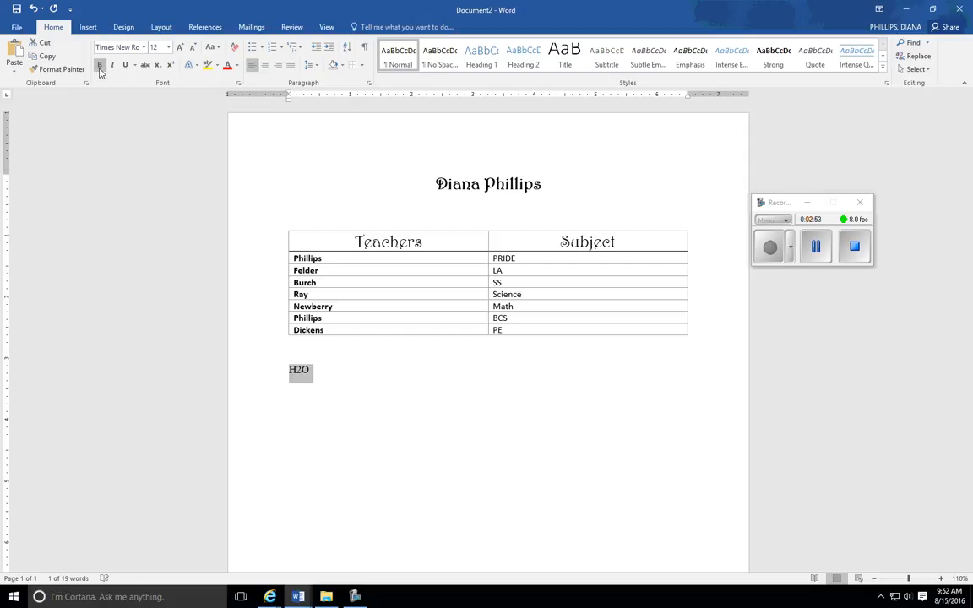
{"action": "left_click", "coordinate": [366, 458]}
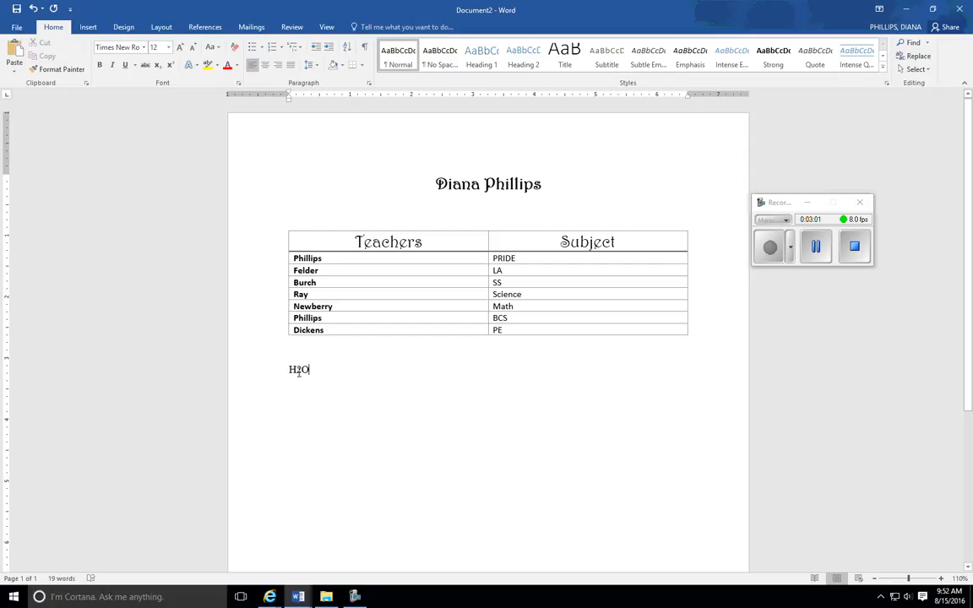
- Format the 2 in H2O below the table as subscript
{"action": "left_click_drag", "start_coordinate": [296, 370], "coordinate": [302, 371]}
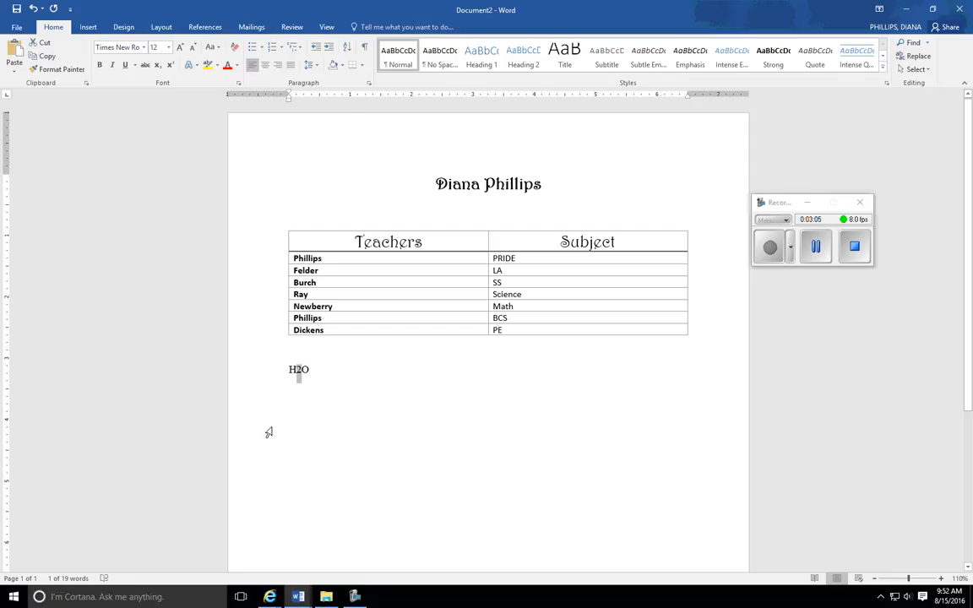
{"action": "left_click", "coordinate": [158, 67]}
{"action": "left_click", "coordinate": [289, 364]}
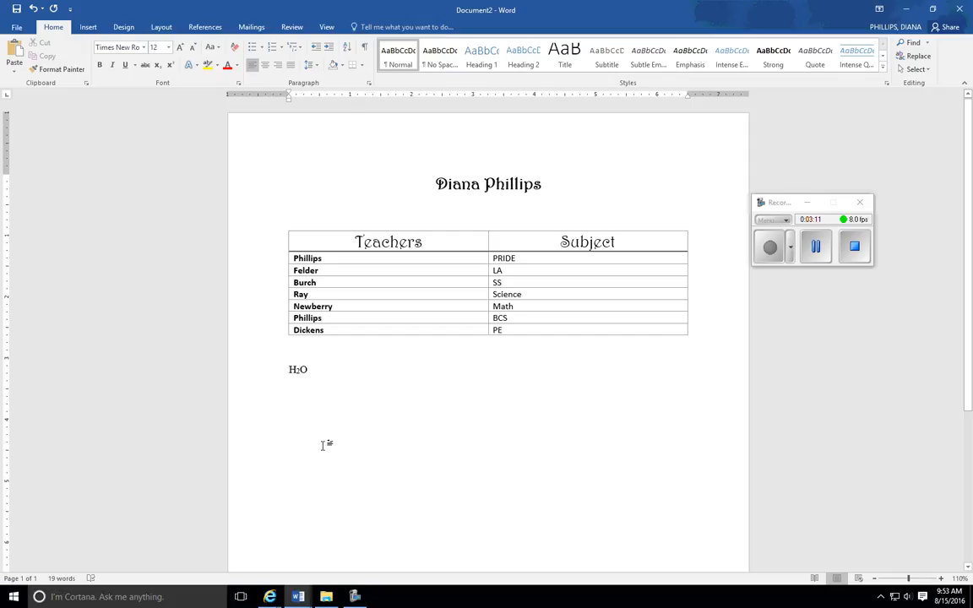
- Enter 1st on a new line below H2O and remove the superscript from its letters st
{"action": "key", "text": "Return"}
{"action": "left_click_drag", "start_coordinate": [294, 387], "coordinate": [301, 390]}
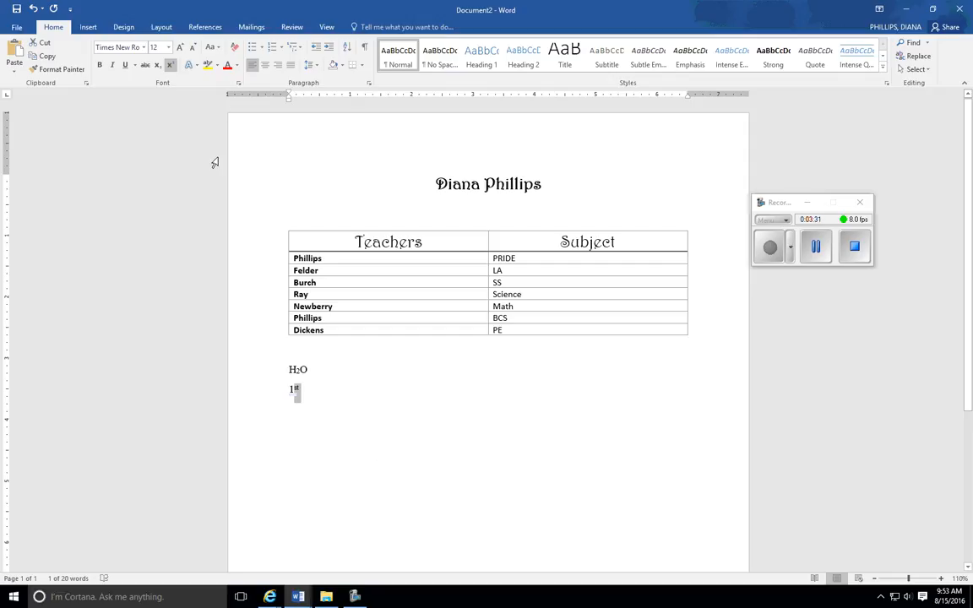
{"action": "left_click", "coordinate": [171, 66]}
{"action": "left_click", "coordinate": [302, 397]}
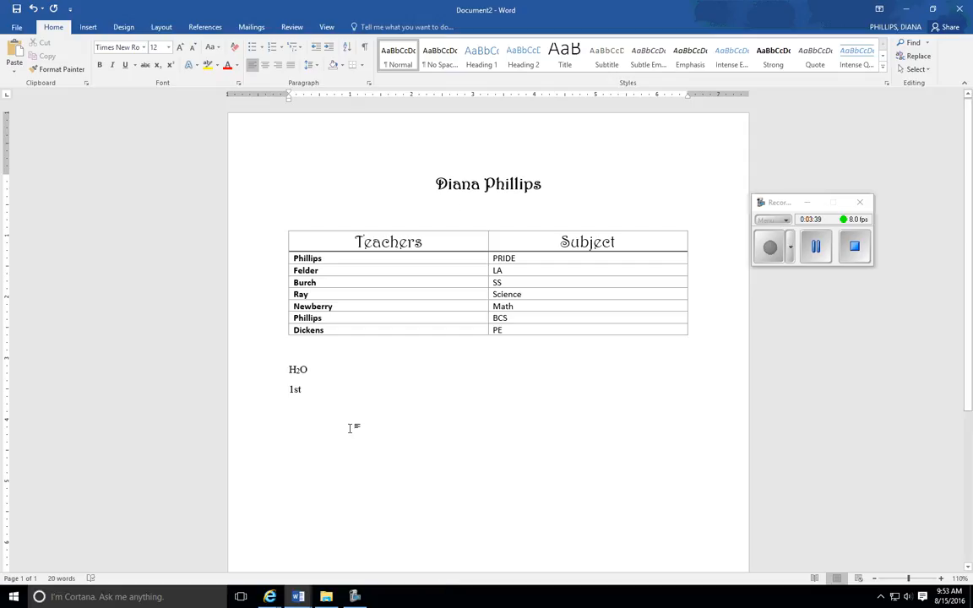
- Arrange only the H2O and 1st lines in a two-column layout
{"action": "left_click", "coordinate": [760, 260]}
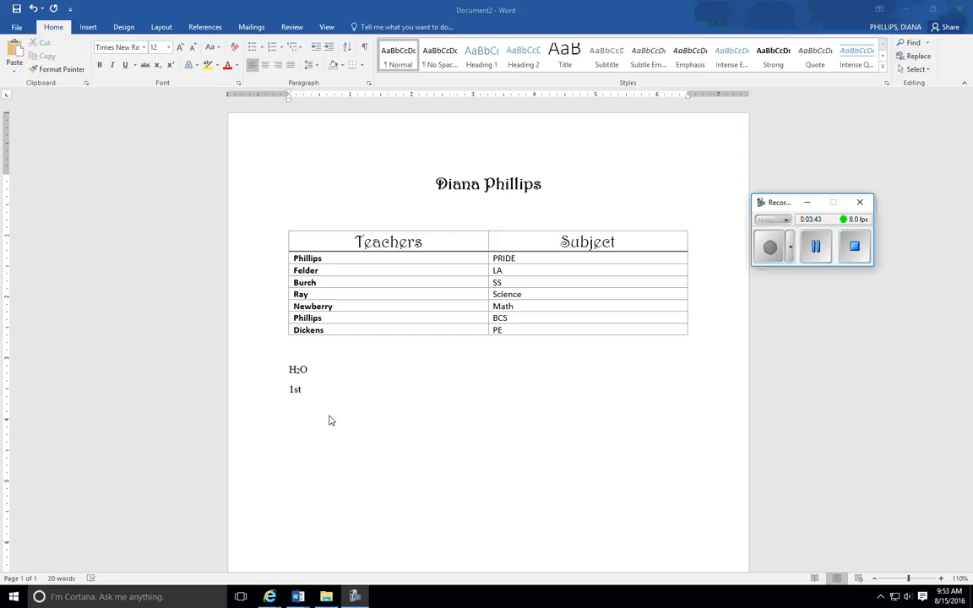
{"action": "left_click_drag", "start_coordinate": [289, 369], "coordinate": [309, 390]}
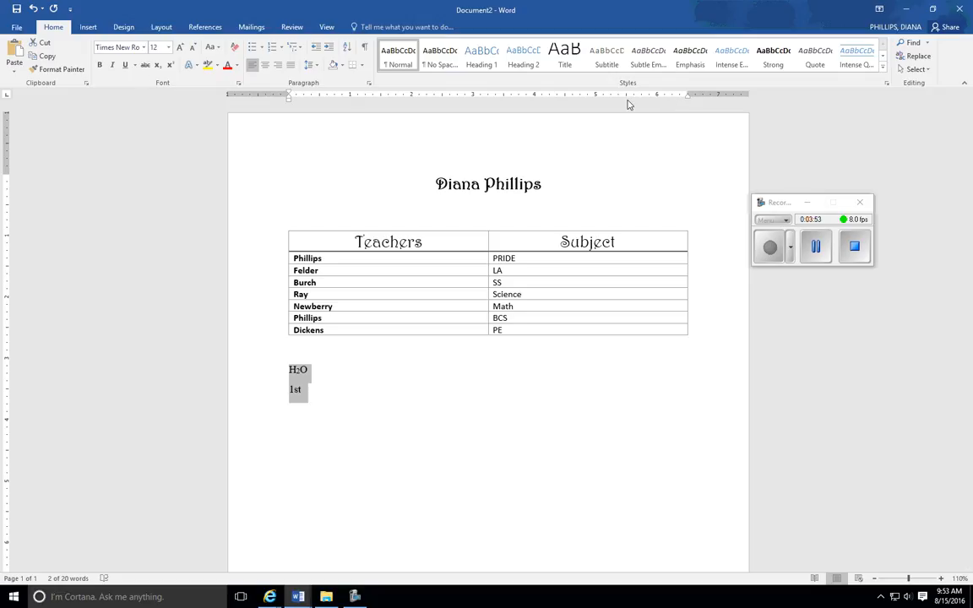
{"action": "left_click", "coordinate": [160, 28]}
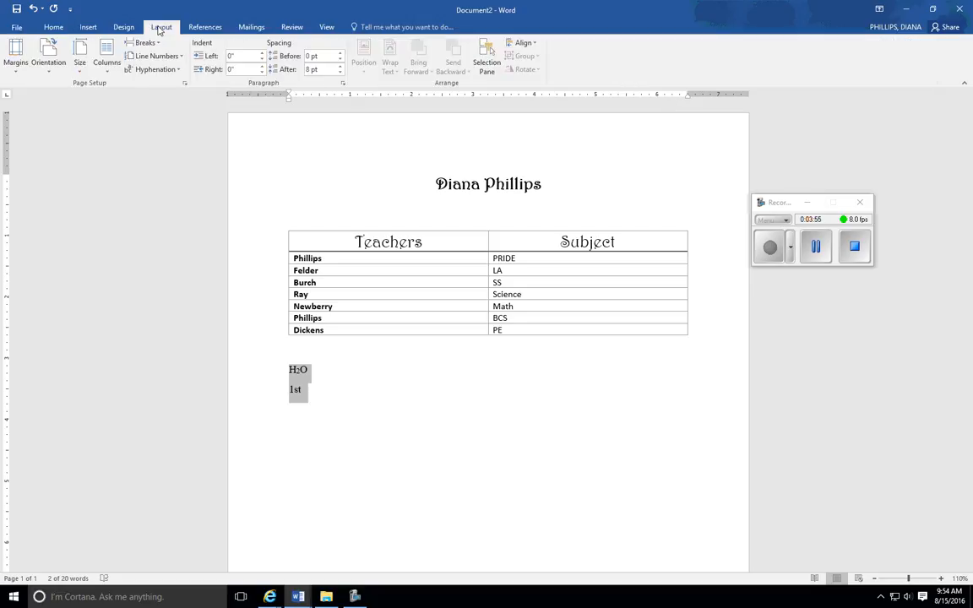
{"action": "left_click", "coordinate": [103, 59]}
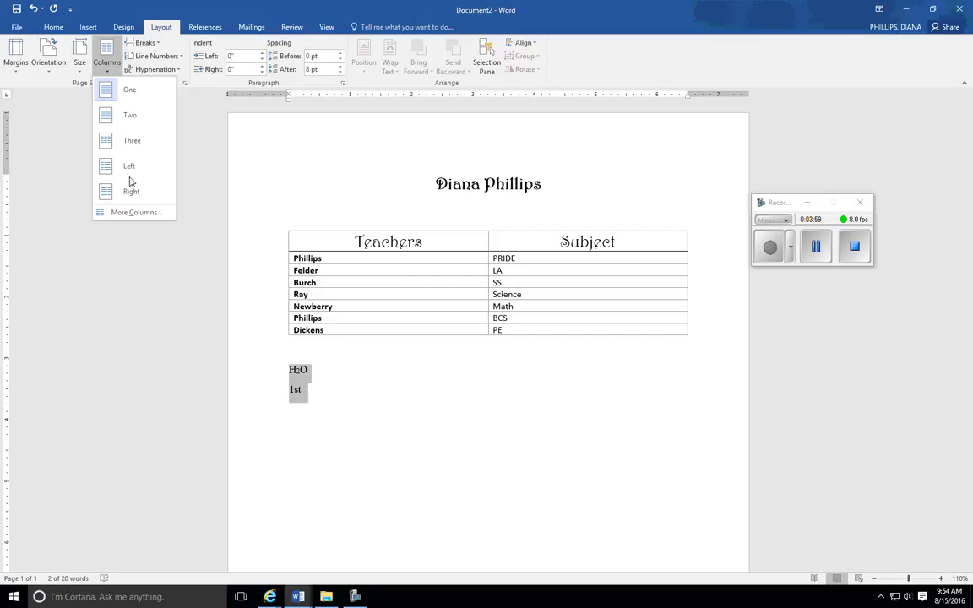
{"action": "left_click", "coordinate": [127, 116]}
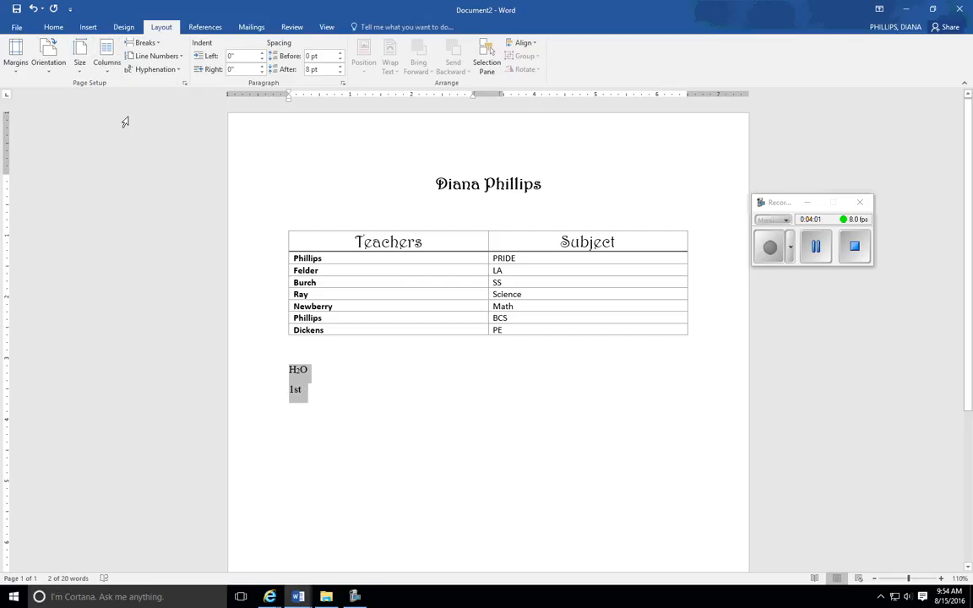
{"action": "left_click", "coordinate": [320, 389]}
{"action": "left_click", "coordinate": [327, 369]}
{"action": "left_click", "coordinate": [767, 253]}
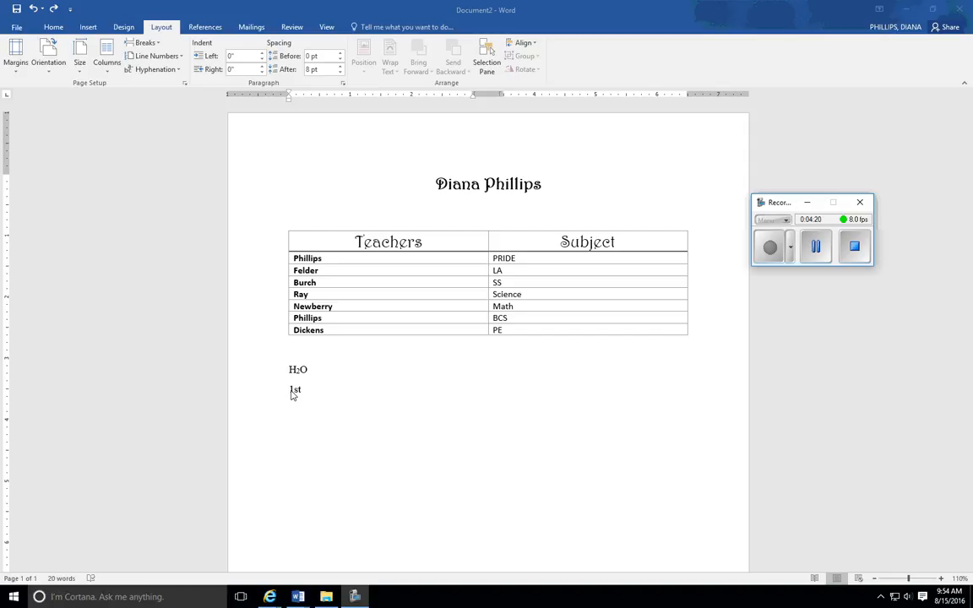
- Insert a column break after H2O and remove the empty line above 1st in the second column
{"action": "left_click", "coordinate": [314, 369]}
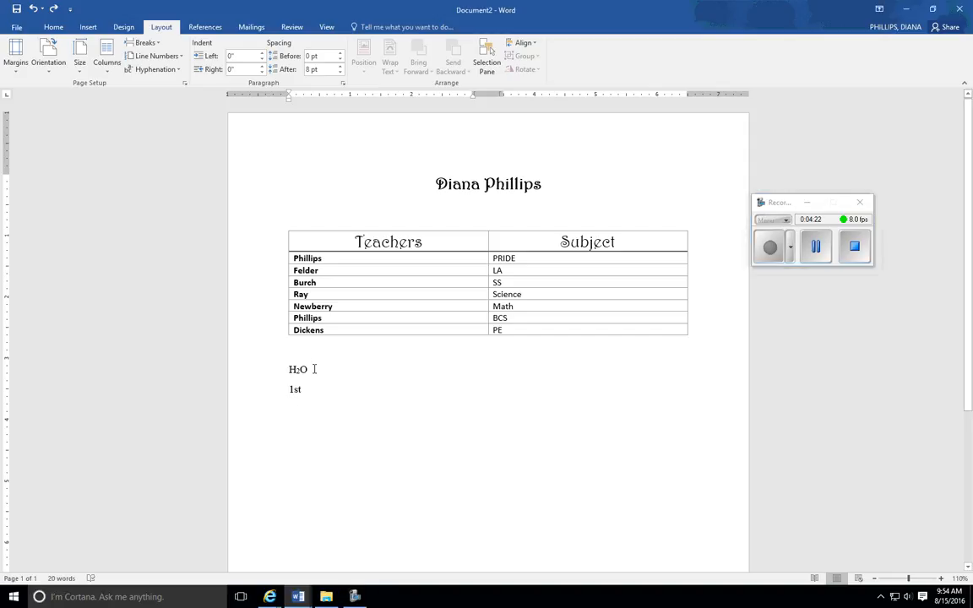
{"action": "left_click", "coordinate": [157, 43]}
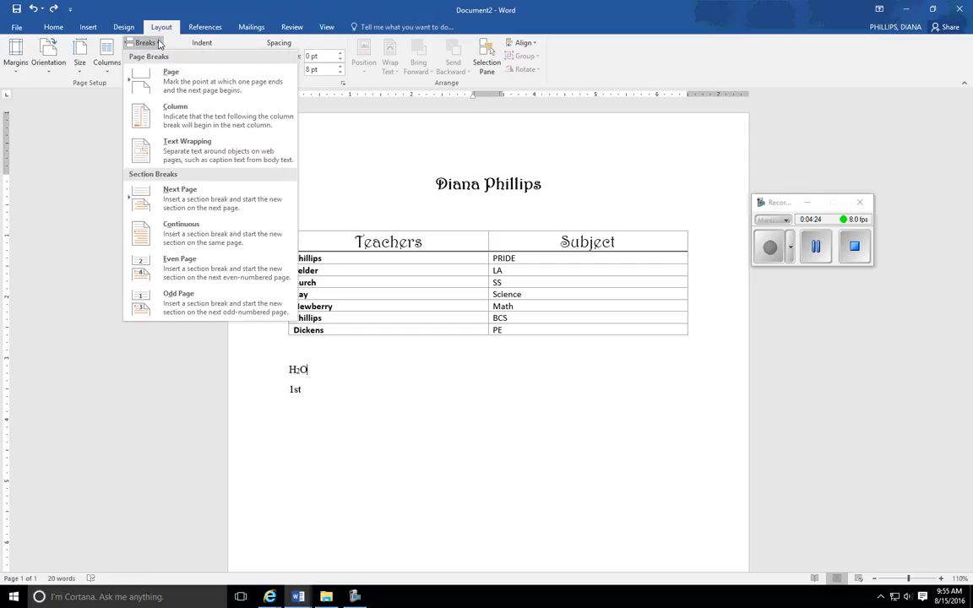
{"action": "left_click", "coordinate": [168, 124]}
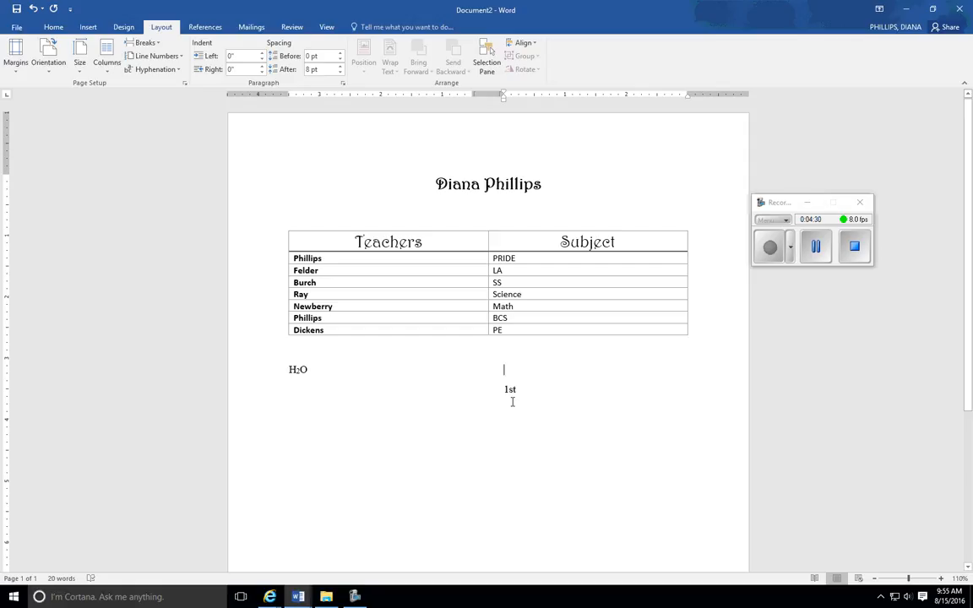
{"action": "key", "text": "BackSpace"}
- Show the paragraph marks and other formatting symbols, and add an empty paragraph below 1st
{"action": "left_click", "coordinate": [58, 28]}
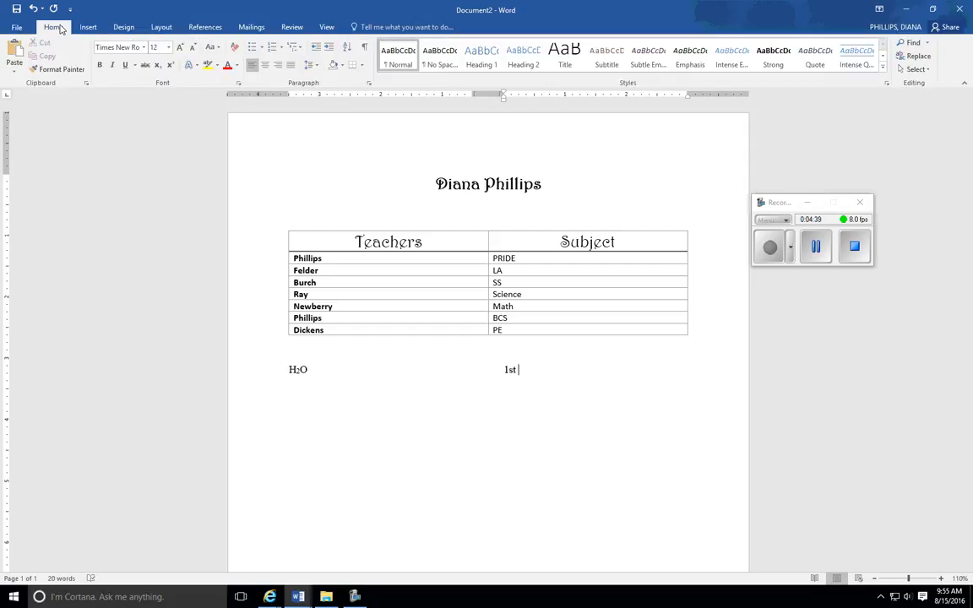
{"action": "left_click", "coordinate": [365, 50]}
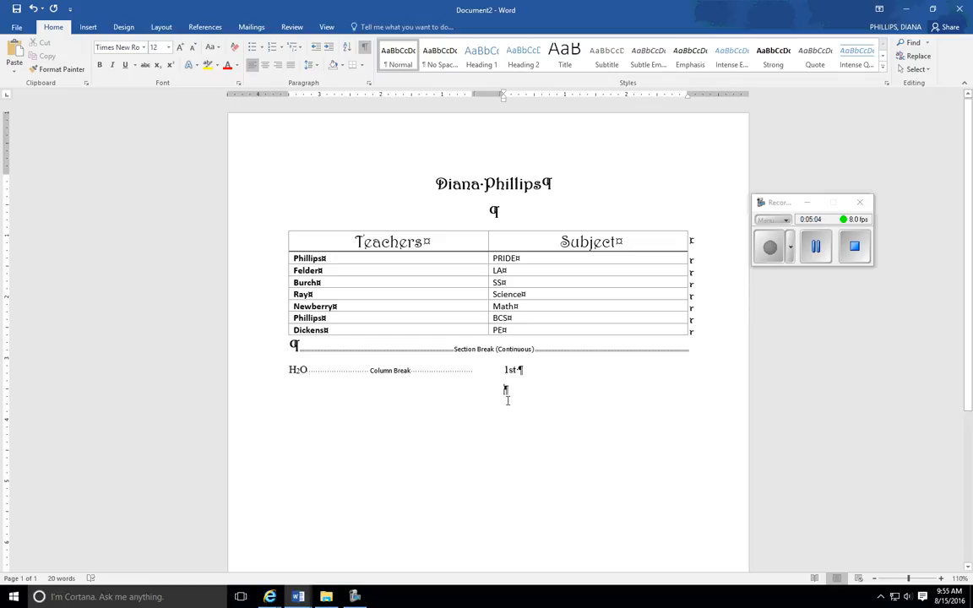
{"action": "left_click_drag", "start_coordinate": [505, 393], "coordinate": [523, 396]}
{"action": "left_click", "coordinate": [777, 262]}
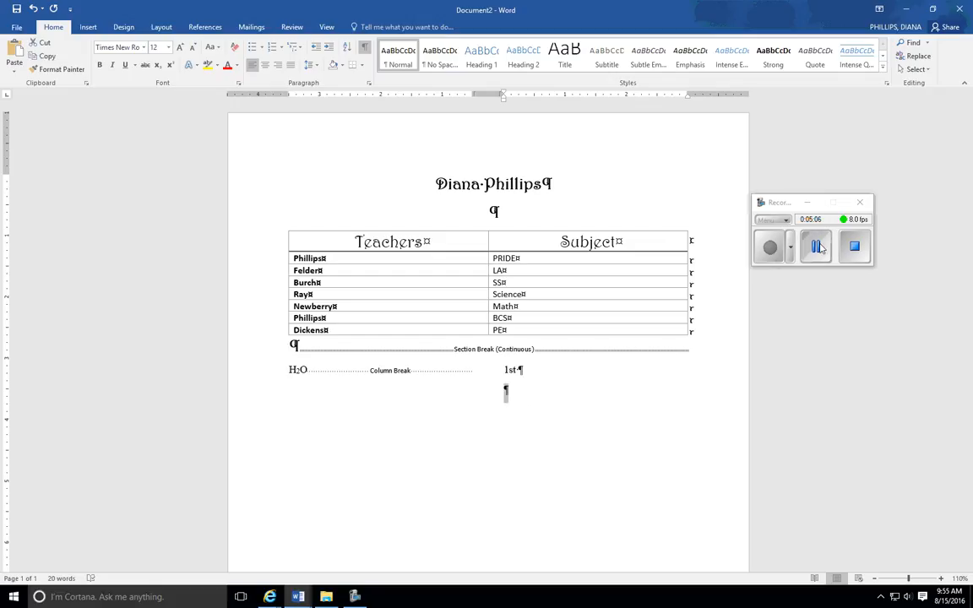
{"action": "left_click", "coordinate": [507, 392]}
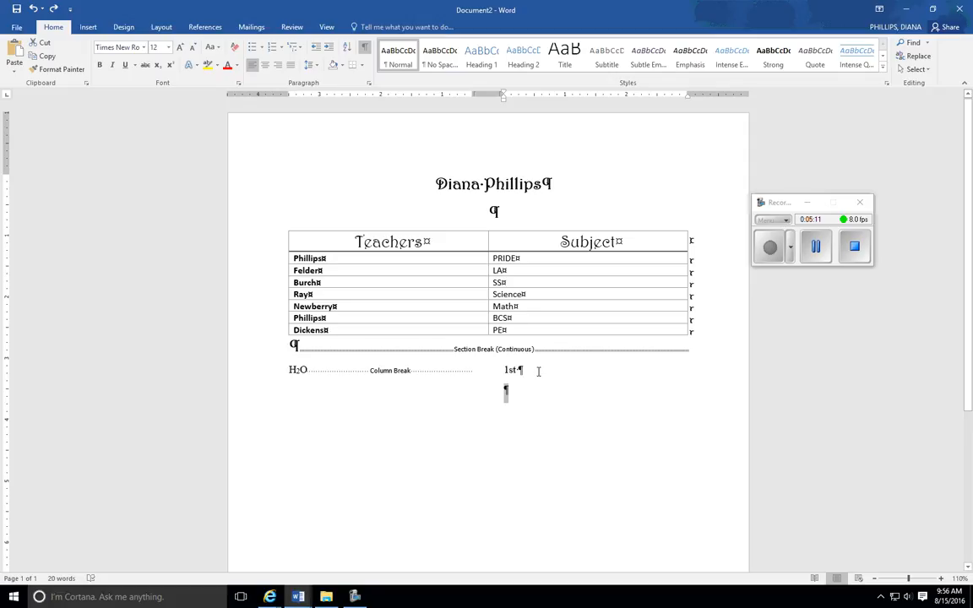
{"action": "left_click", "coordinate": [524, 370]}
- Try to switch the layout to one column from the empty paragraph below 1st without selecting its mark
{"action": "left_click", "coordinate": [162, 27]}
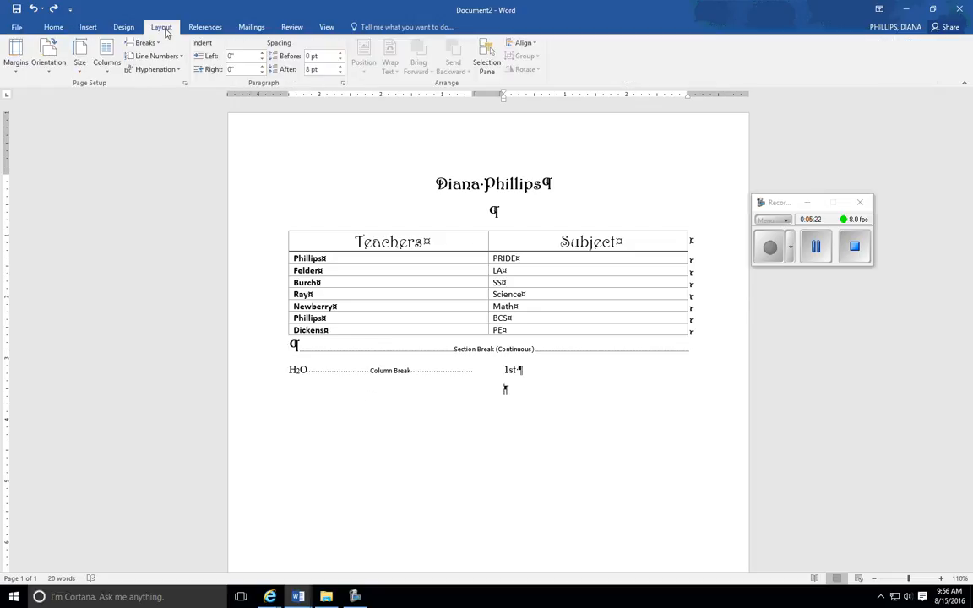
{"action": "left_click", "coordinate": [106, 55]}
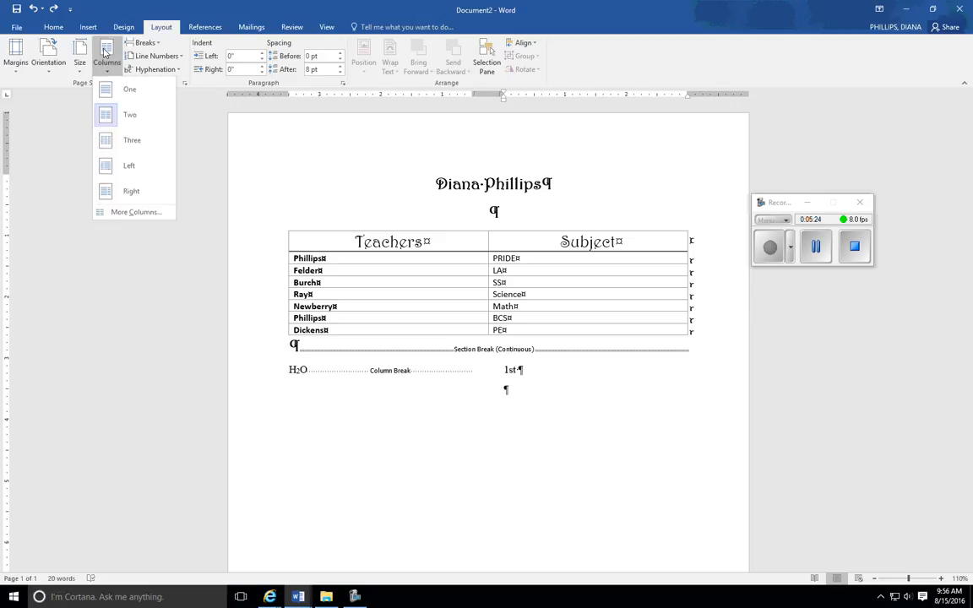
{"action": "left_click", "coordinate": [126, 92]}
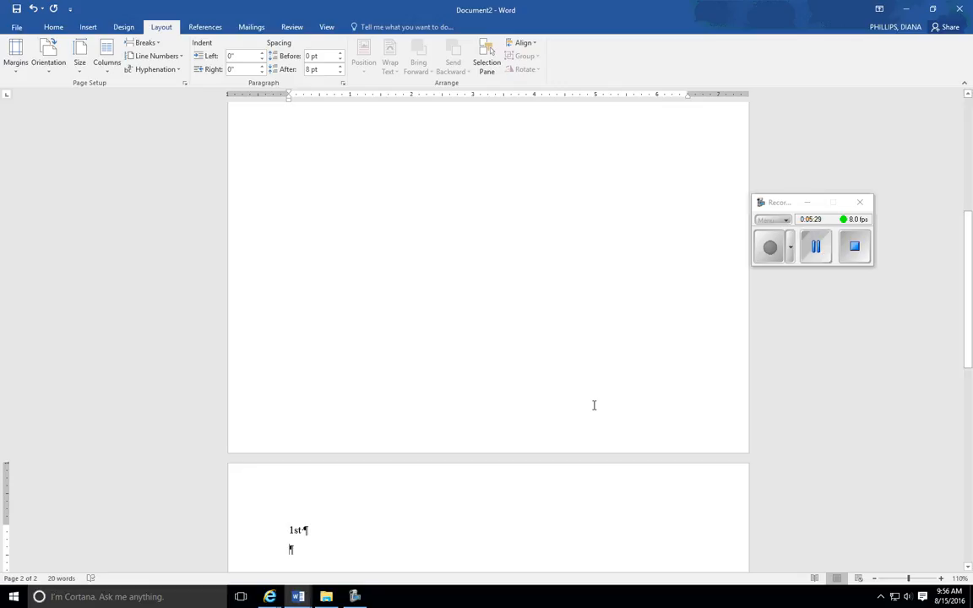
{"action": "key", "text": "ctrl+z"}
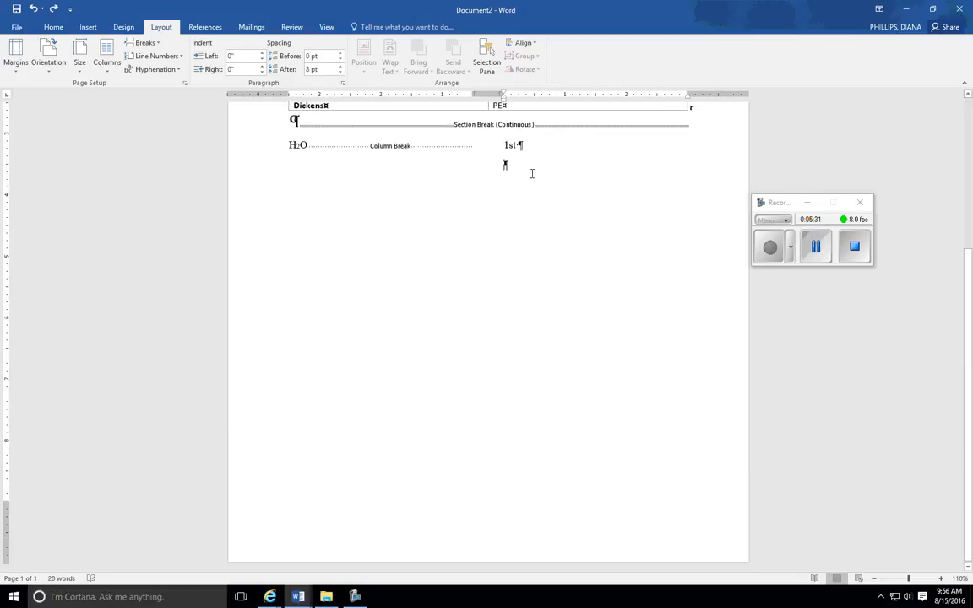
- Apply a one-column layout to only the selected empty paragraph below 1st
{"action": "left_click_drag", "start_coordinate": [507, 164], "coordinate": [517, 157]}
{"action": "left_click", "coordinate": [111, 66]}
{"action": "left_click", "coordinate": [120, 89]}
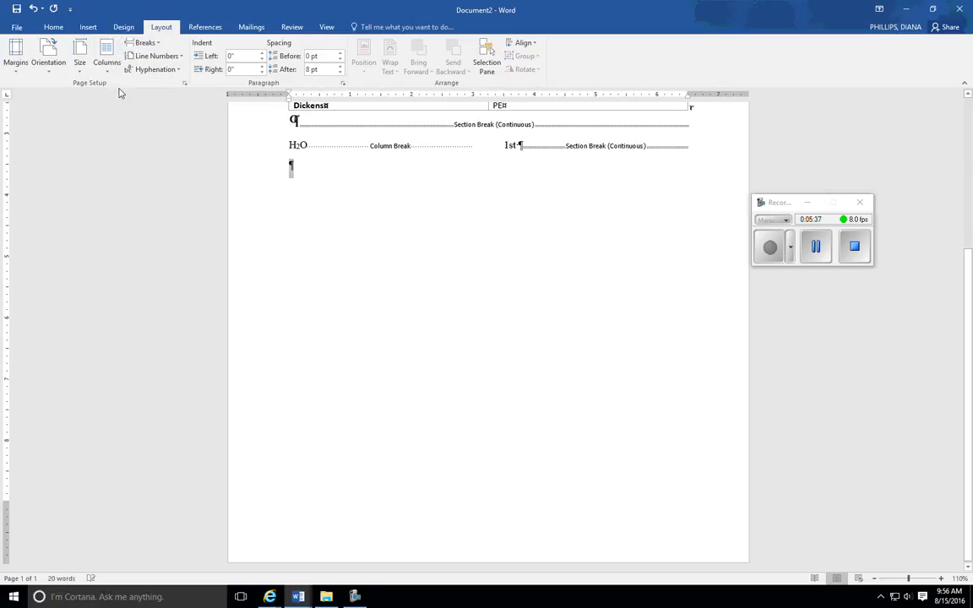
- Insert a line break after H2O in the first column and a blank line above 1st in the second
{"action": "scroll", "coordinate": [412, 336], "scroll_direction": "up", "scroll_amount": 5}
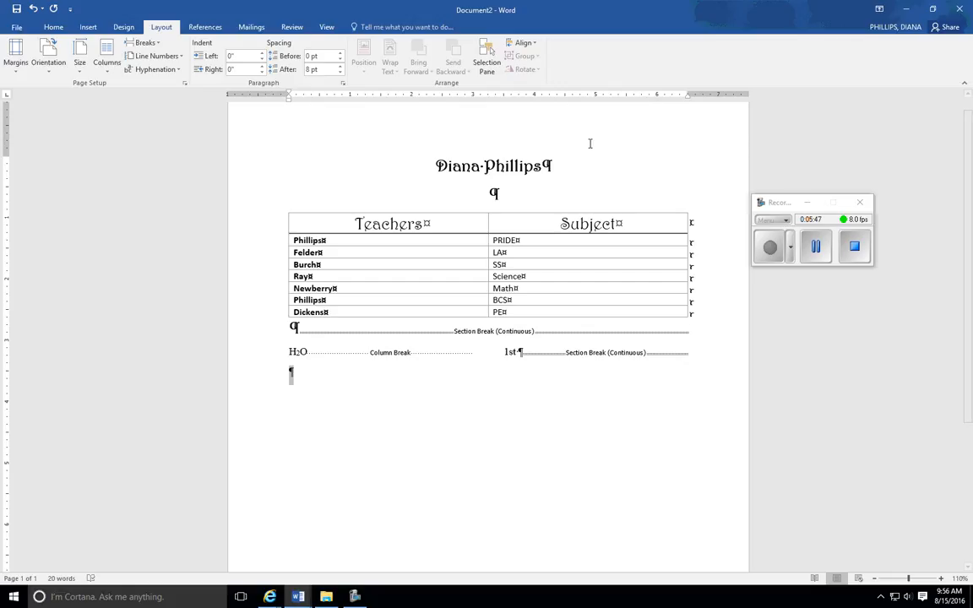
{"action": "scroll", "coordinate": [383, 513], "scroll_direction": "down", "scroll_amount": 1}
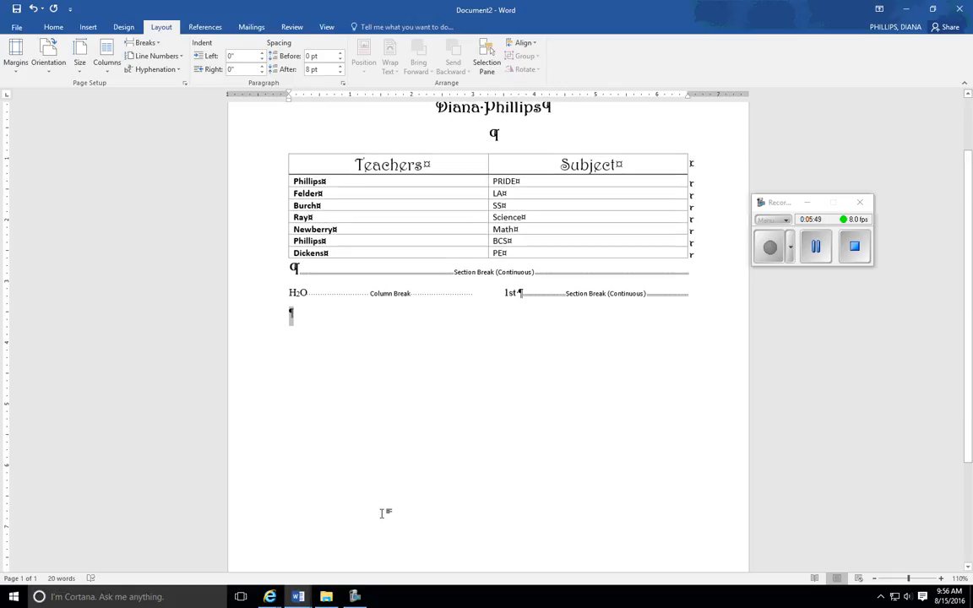
{"action": "scroll", "coordinate": [382, 513], "scroll_direction": "down", "scroll_amount": 1}
{"action": "scroll", "coordinate": [382, 513], "scroll_direction": "up", "scroll_amount": 1}
{"action": "left_click", "coordinate": [315, 293]}
{"action": "key", "text": "Return"}
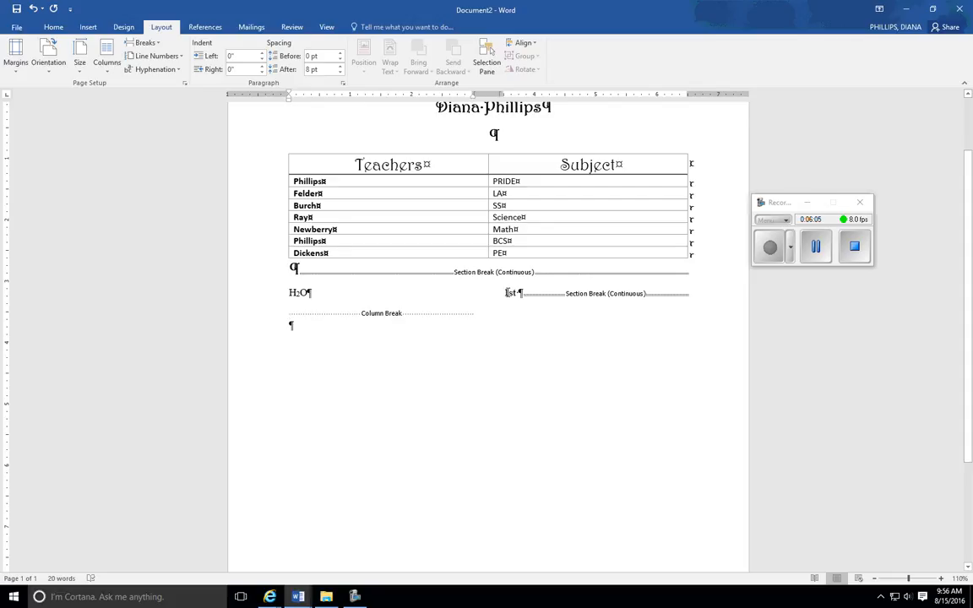
{"action": "left_click", "coordinate": [504, 293]}
{"action": "key", "text": "Return"}
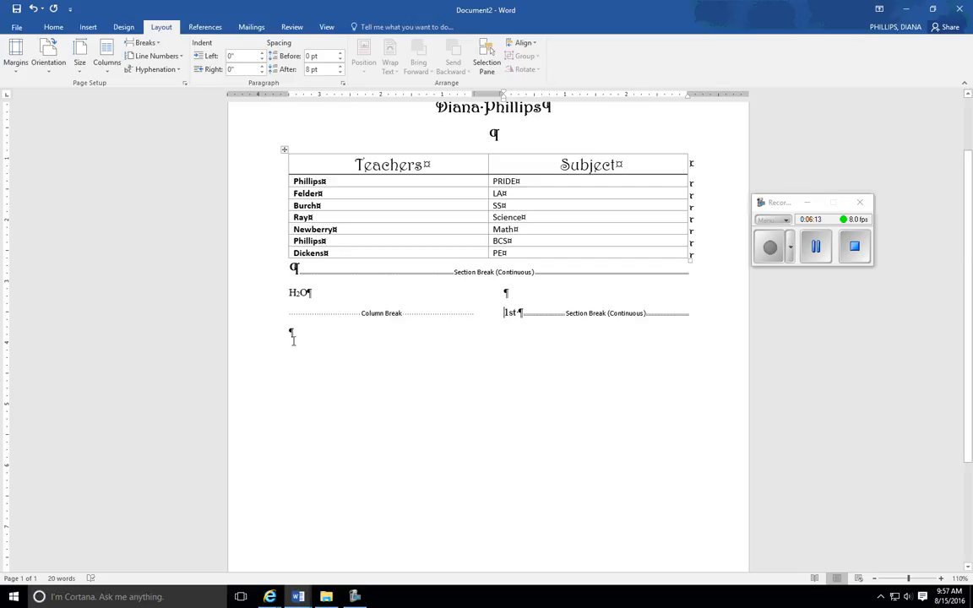
- Place the cursor in the empty paragraph below the columns and hide the formatting marks
{"action": "left_click", "coordinate": [293, 336]}
{"action": "left_click", "coordinate": [48, 26]}
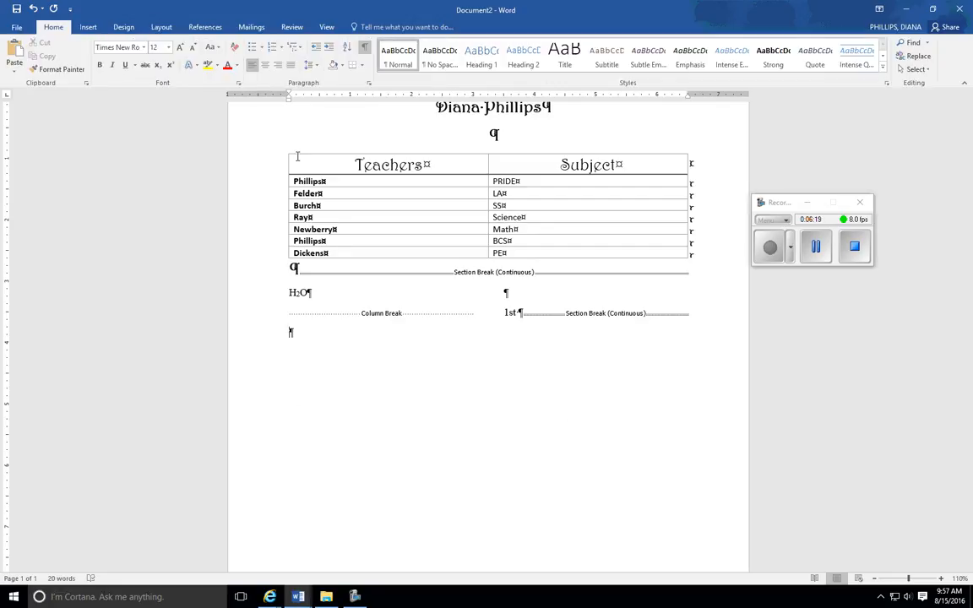
{"action": "scroll", "coordinate": [596, 312], "scroll_direction": "up", "scroll_amount": 1}
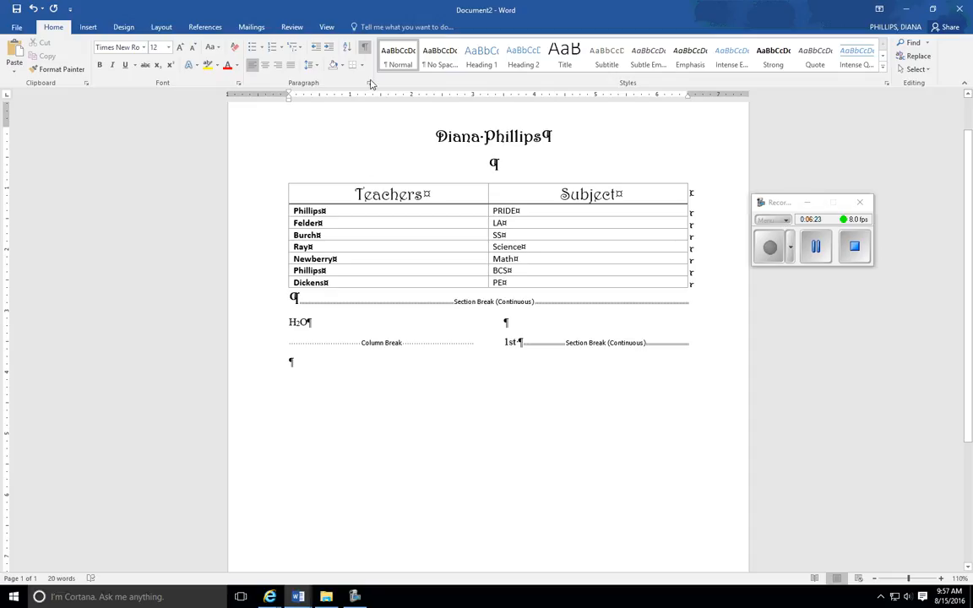
{"action": "left_click", "coordinate": [365, 48]}
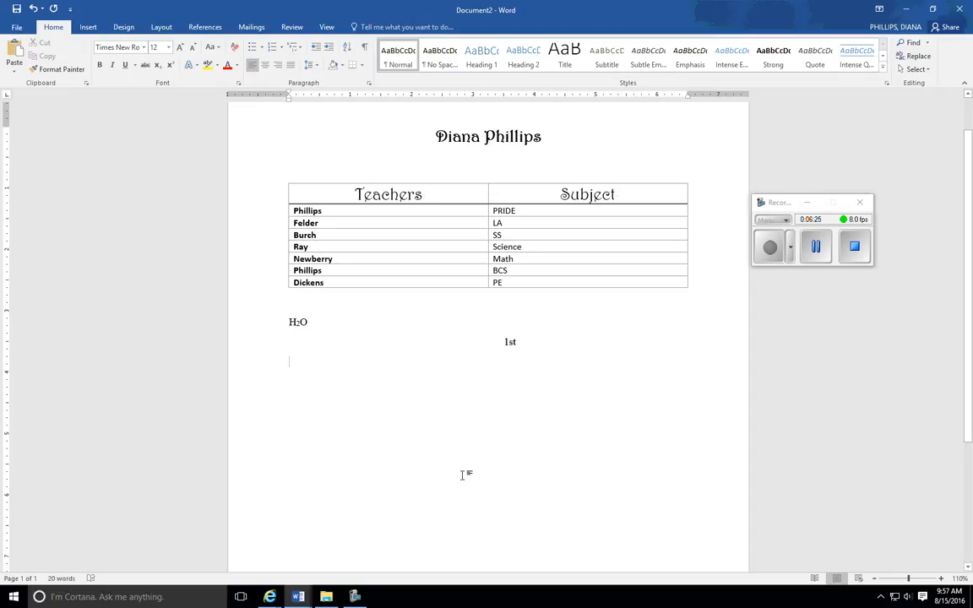
- Delete the blank line above 1st in the second column and turn the formatting marks back on
{"action": "left_click", "coordinate": [510, 320]}
{"action": "key", "text": "Delete"}
{"action": "left_click", "coordinate": [291, 353]}
{"action": "left_click", "coordinate": [365, 49]}
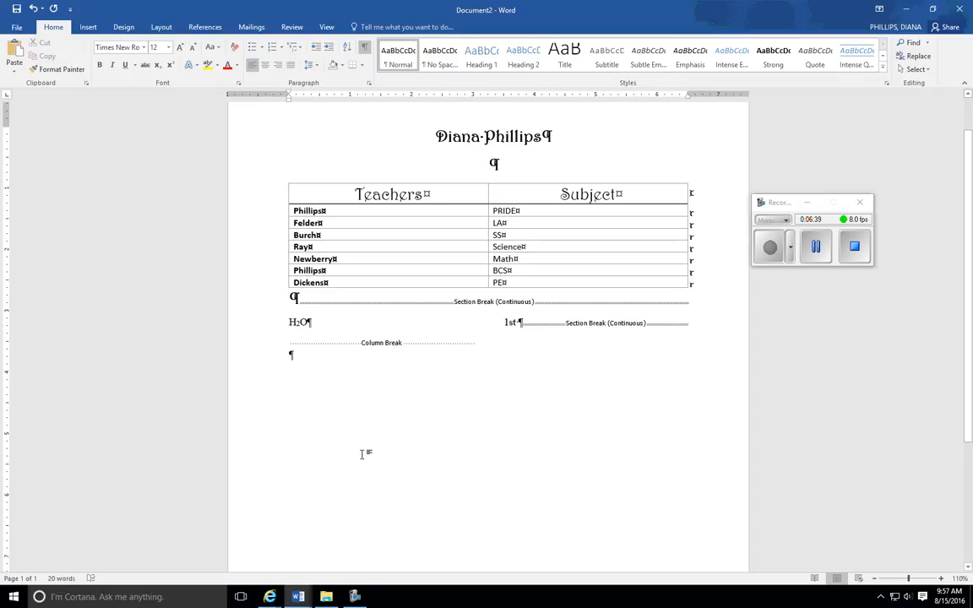
{"action": "left_click", "coordinate": [815, 254]}
{"action": "left_click", "coordinate": [771, 249]}
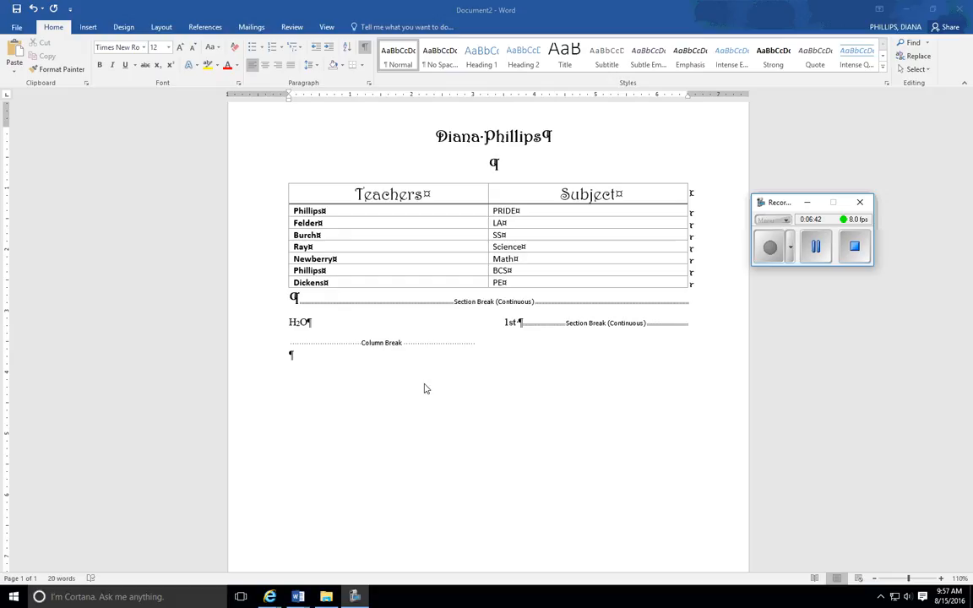
{"action": "left_click", "coordinate": [367, 50]}
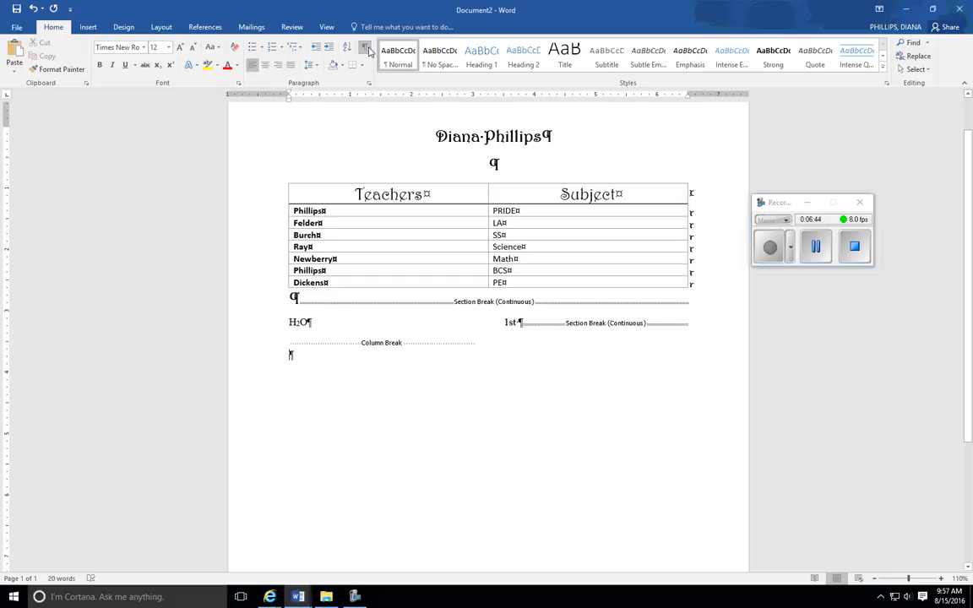
- Hide the formatting marks and insert a page break in the empty paragraph below the two columns
{"action": "left_click", "coordinate": [366, 51]}
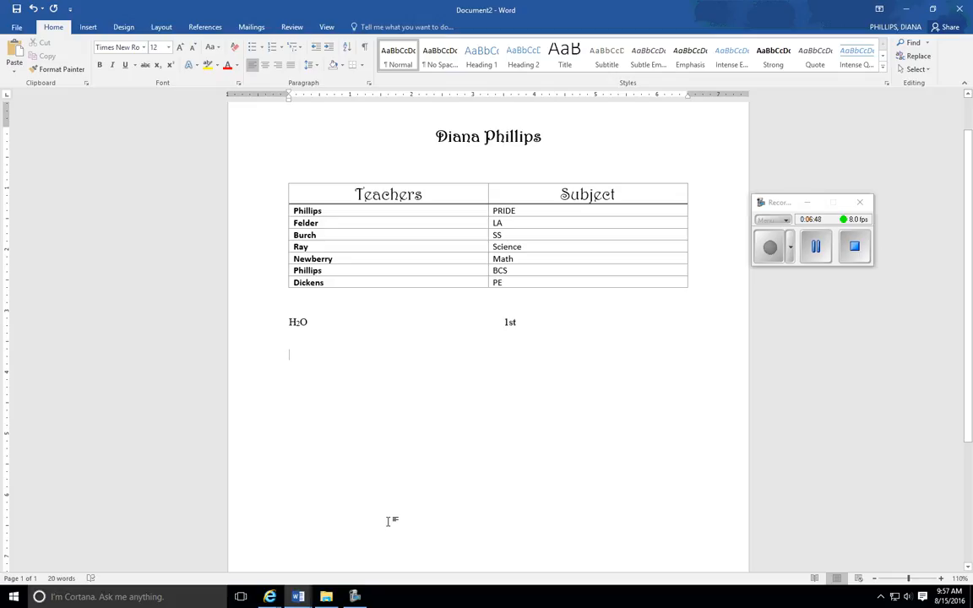
{"action": "scroll", "coordinate": [392, 521], "scroll_direction": "down", "scroll_amount": 3}
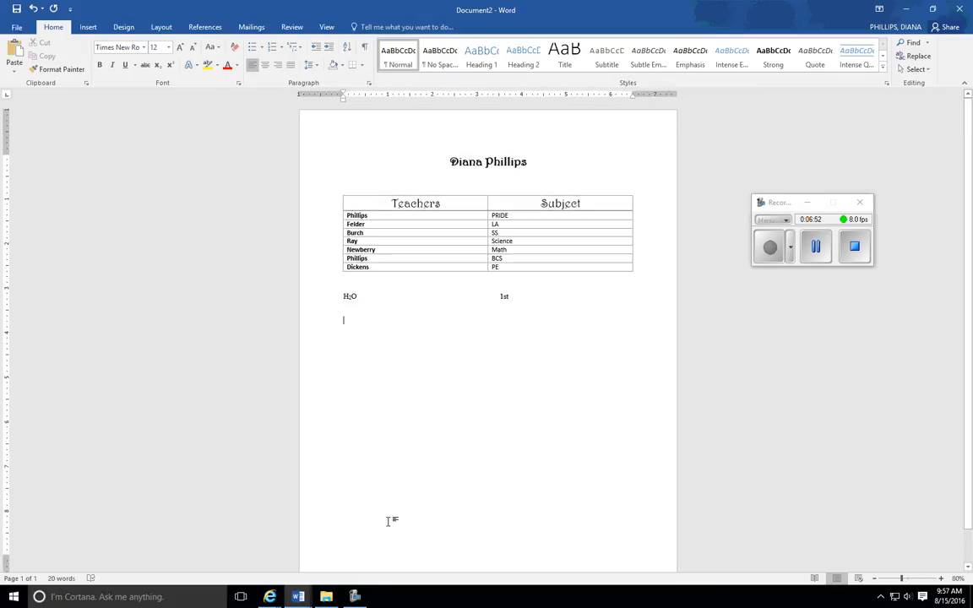
{"action": "scroll", "coordinate": [388, 522], "scroll_direction": "down", "scroll_amount": 1, "text": "ctrl"}
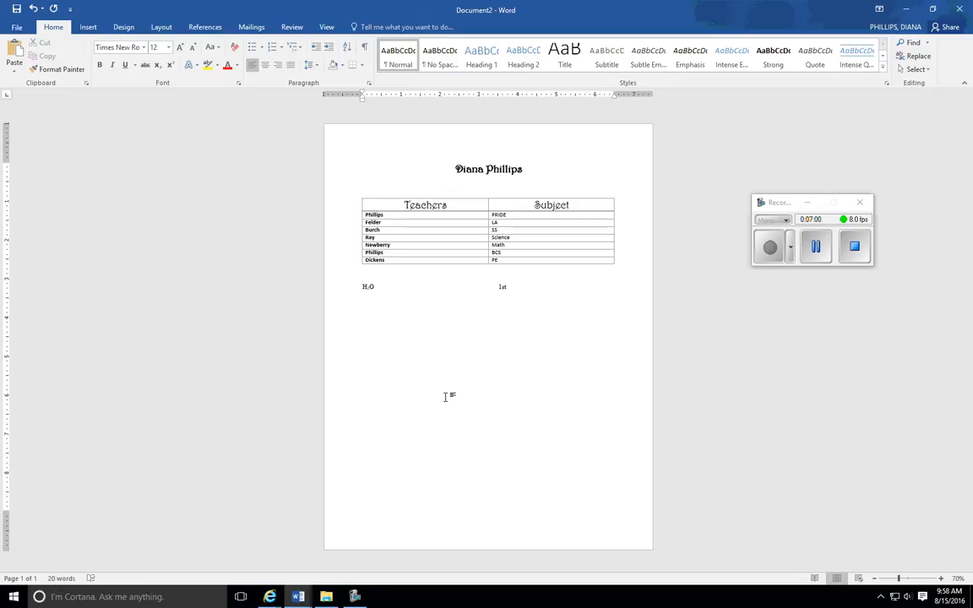
{"action": "key", "text": "ctrl+Return"}
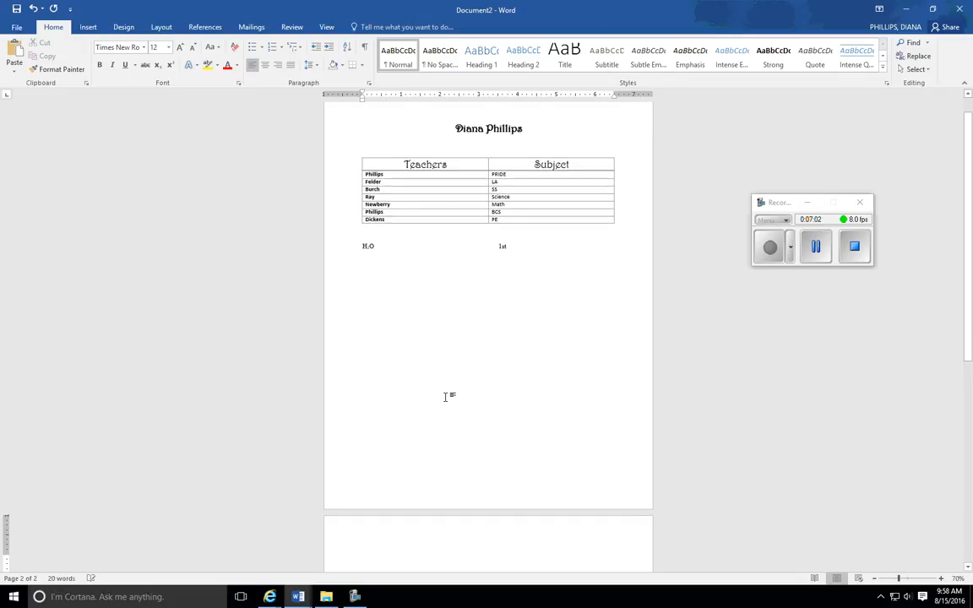
{"action": "scroll", "coordinate": [445, 396], "scroll_direction": "down", "scroll_amount": 3}
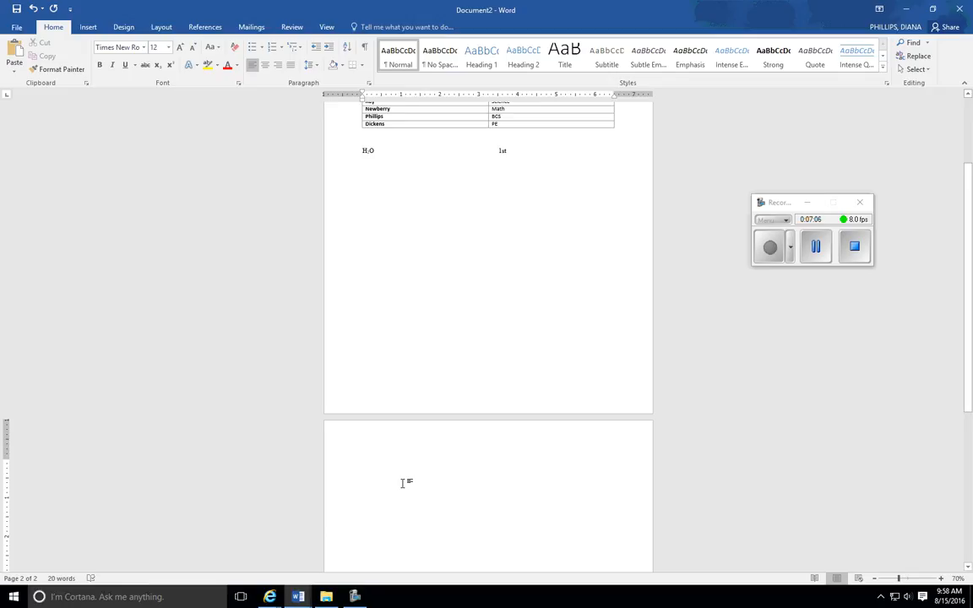
{"action": "scroll", "coordinate": [404, 482], "scroll_direction": "down", "scroll_amount": 3}
{"action": "scroll", "coordinate": [403, 482], "scroll_direction": "up", "scroll_amount": 3}
- Set the selected empty paragraph on the new page to landscape orientation and remove the surplus page this adds
{"action": "left_click_drag", "start_coordinate": [364, 468], "coordinate": [378, 470]}
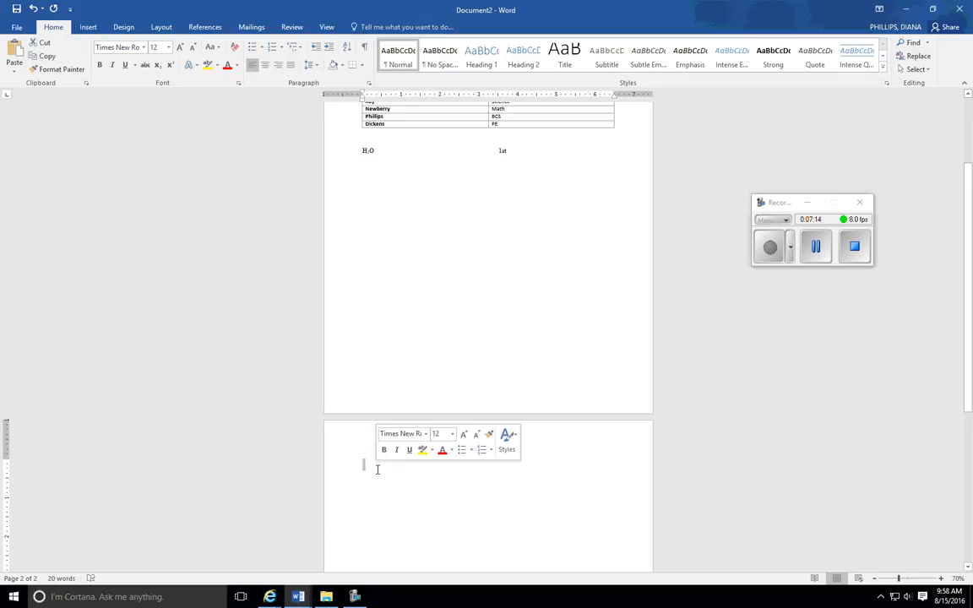
{"action": "left_click", "coordinate": [362, 465]}
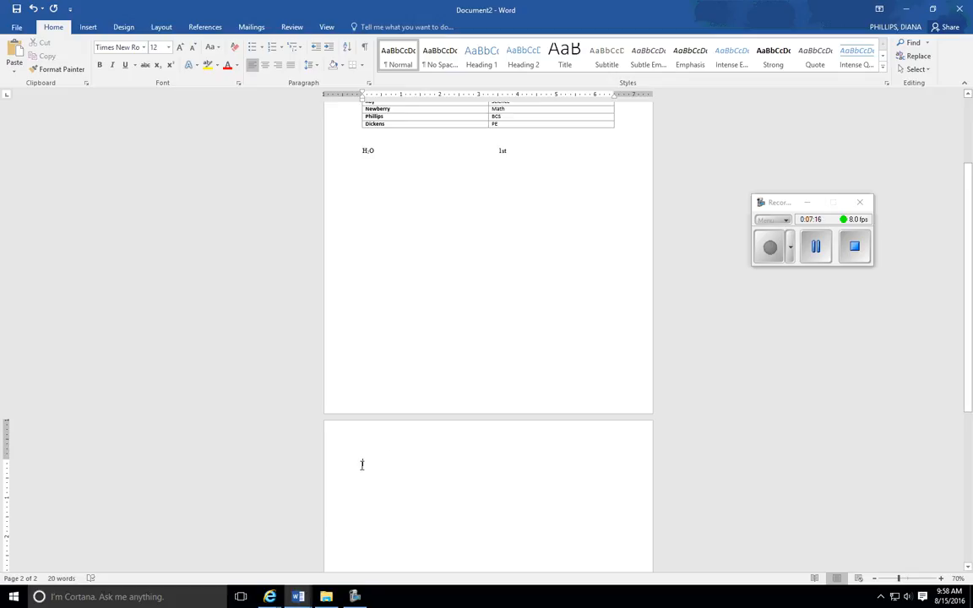
{"action": "left_click_drag", "start_coordinate": [369, 466], "coordinate": [362, 471]}
{"action": "left_click", "coordinate": [163, 27]}
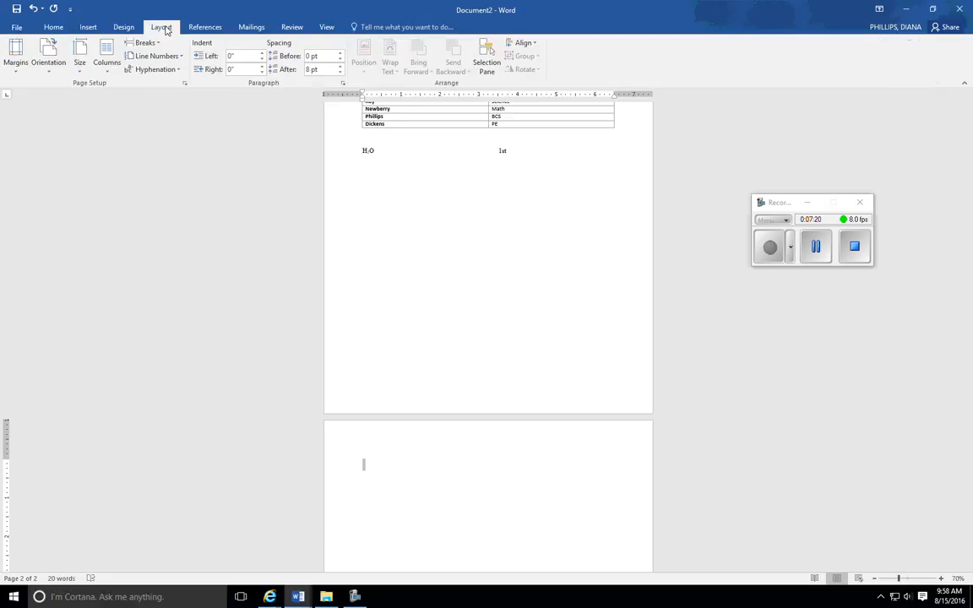
{"action": "left_click", "coordinate": [48, 57]}
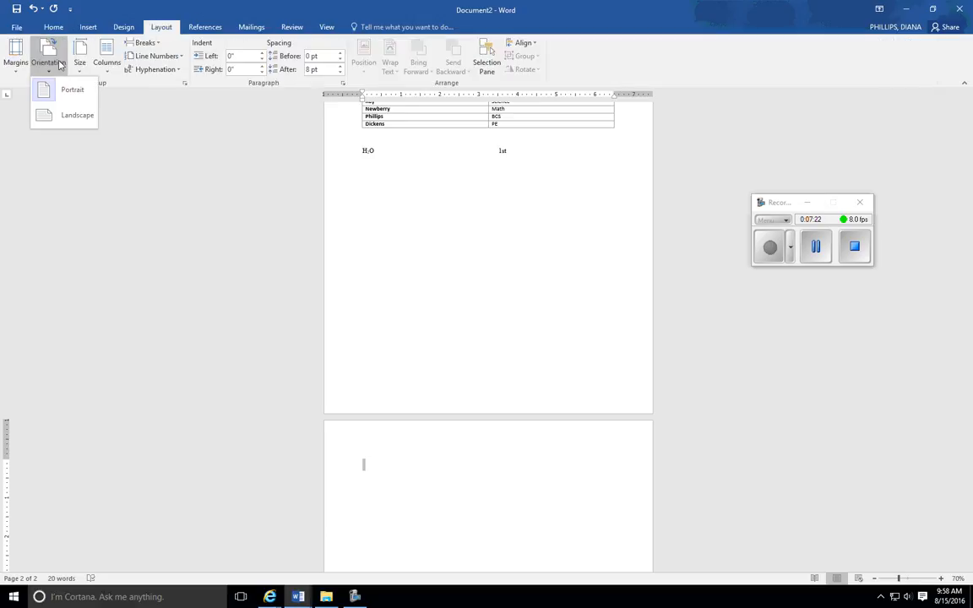
{"action": "left_click", "coordinate": [64, 118]}
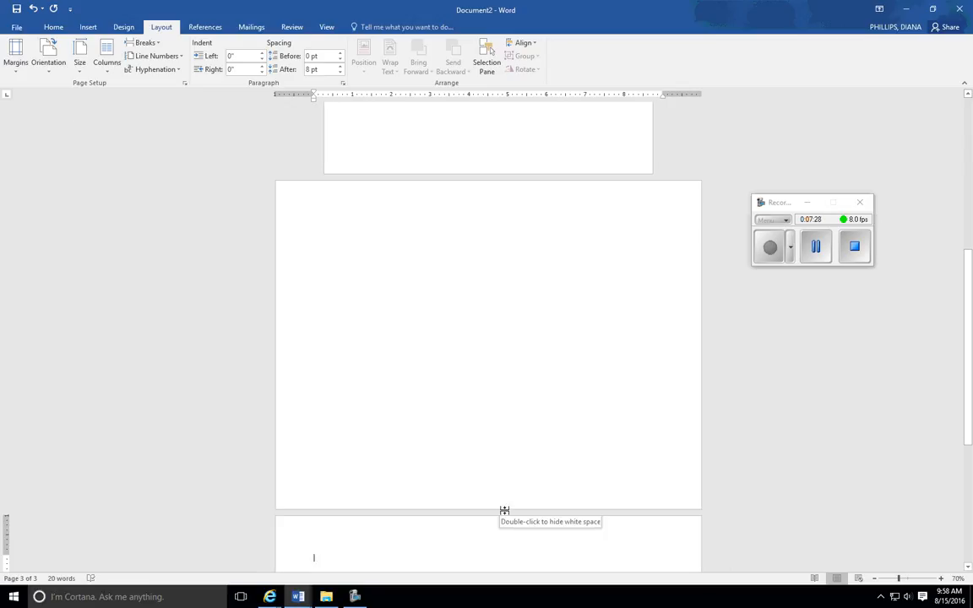
{"action": "key", "text": "BackSpace"}
{"action": "scroll", "coordinate": [506, 515], "scroll_direction": "down", "scroll_amount": 3, "text": "ctrl"}
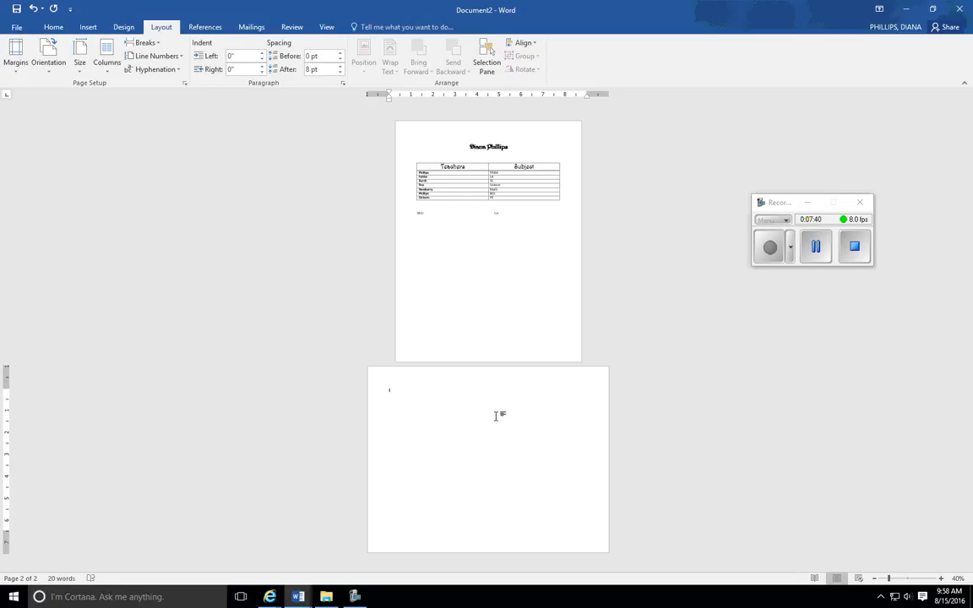
{"action": "left_click", "coordinate": [768, 244]}
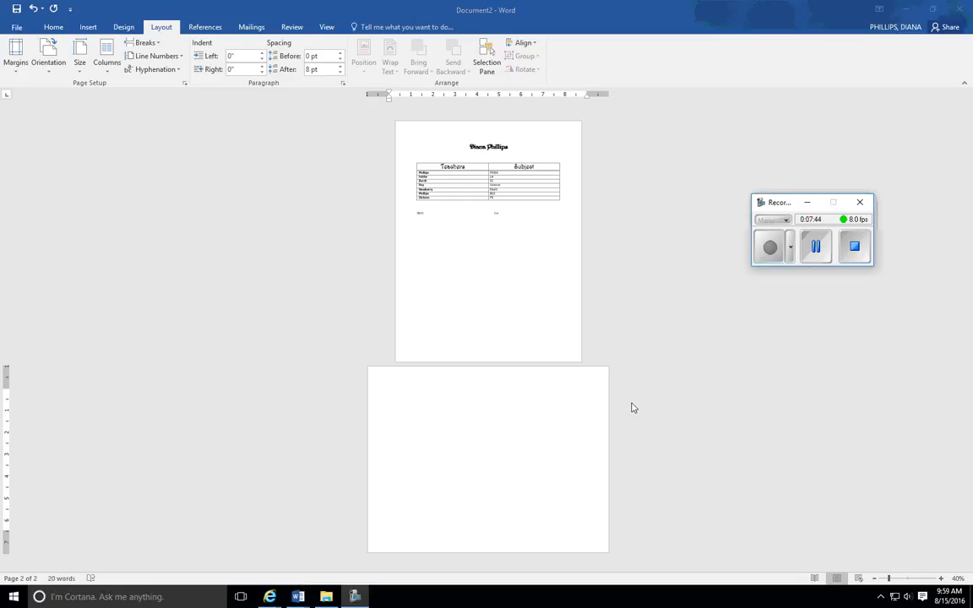
{"action": "left_click", "coordinate": [449, 402]}
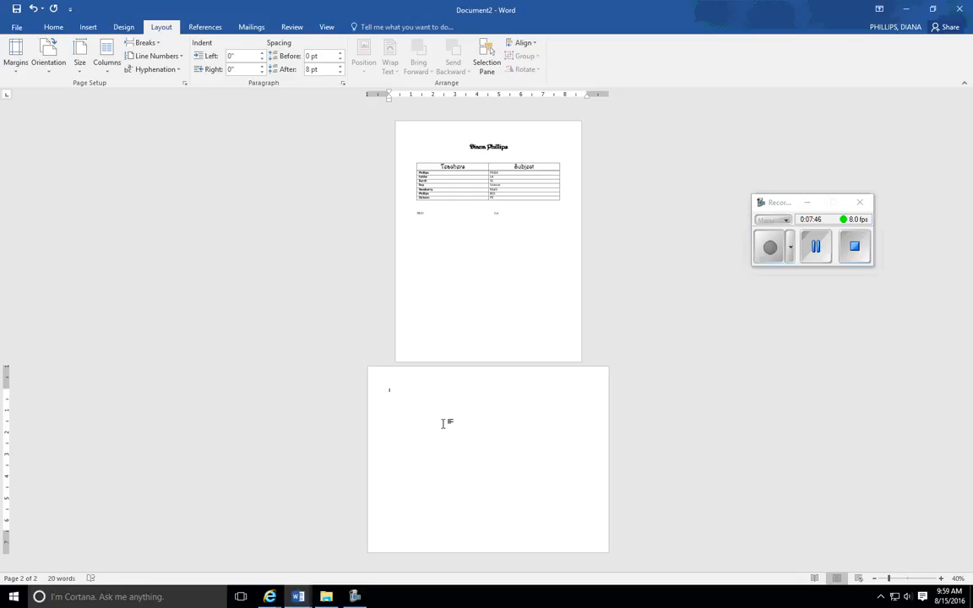
{"action": "scroll", "coordinate": [445, 421], "scroll_direction": "up", "scroll_amount": 4, "text": "ctrl"}
{"action": "scroll", "coordinate": [445, 422], "scroll_direction": "up", "scroll_amount": 1, "text": "ctrl"}
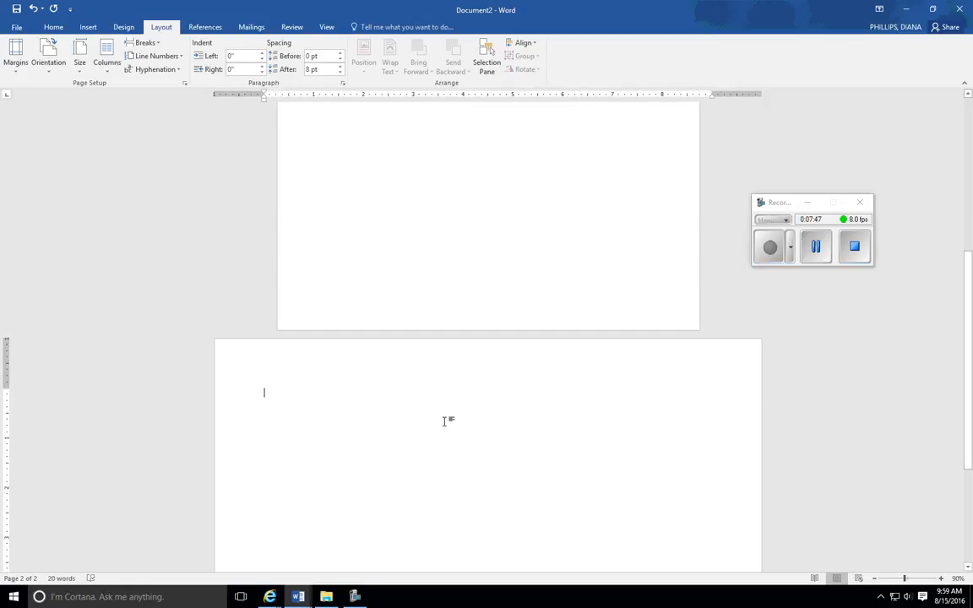
{"action": "scroll", "coordinate": [445, 421], "scroll_direction": "down", "scroll_amount": 1}
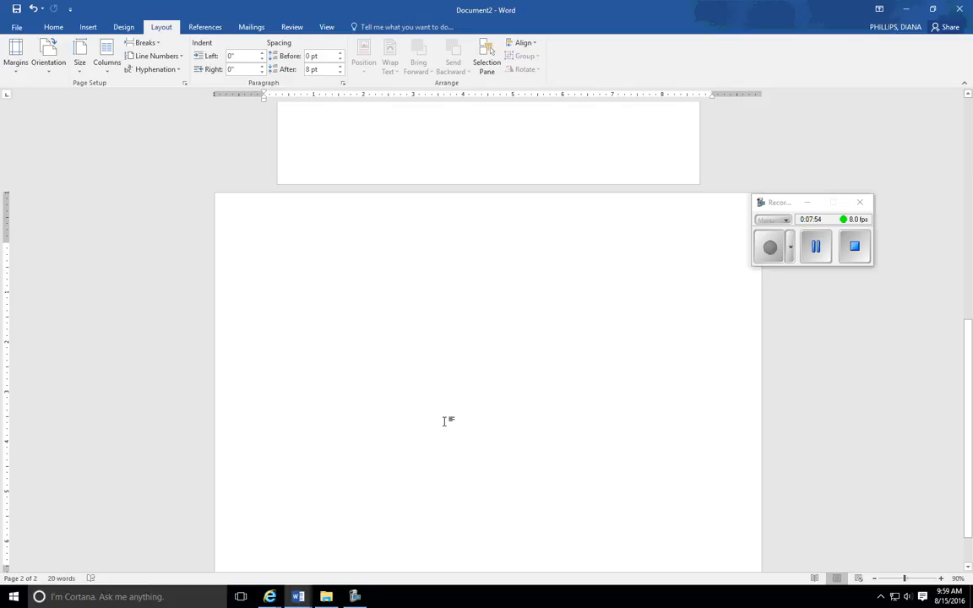
{"action": "left_click", "coordinate": [818, 260]}
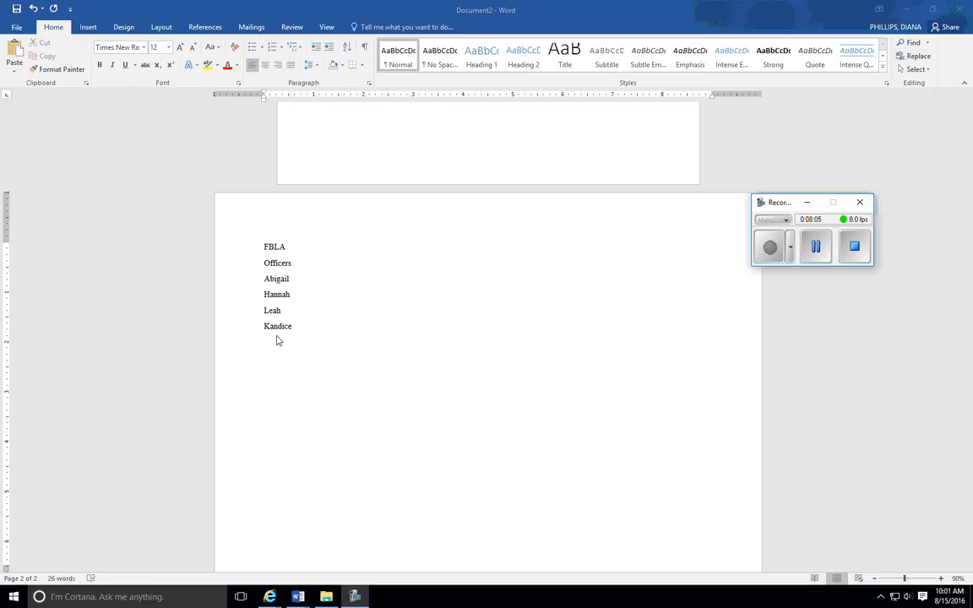
- Apply the multilevel list with diamond, arrow and square bullets to the last name line
{"action": "left_click", "coordinate": [54, 25]}
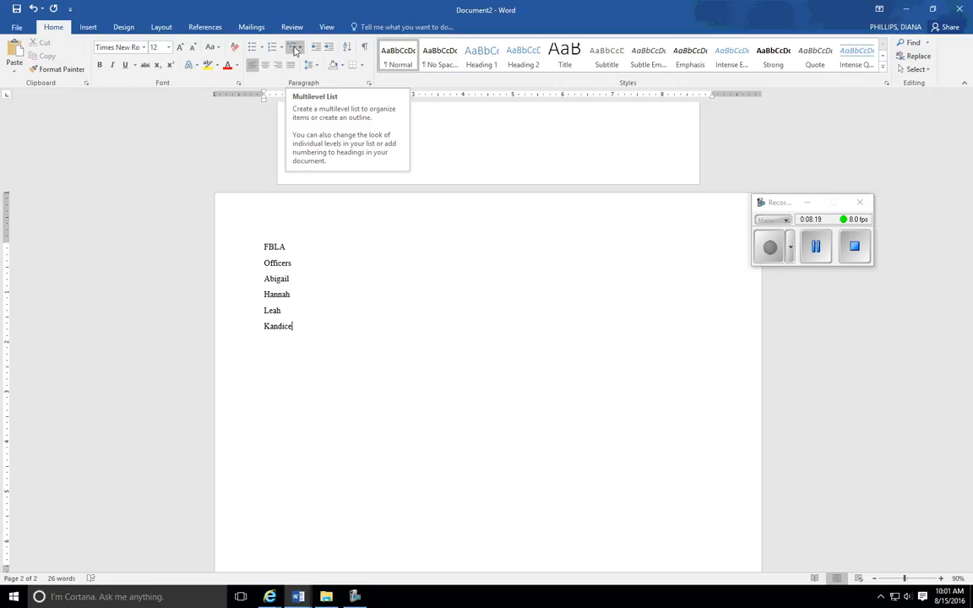
{"action": "left_click", "coordinate": [295, 50]}
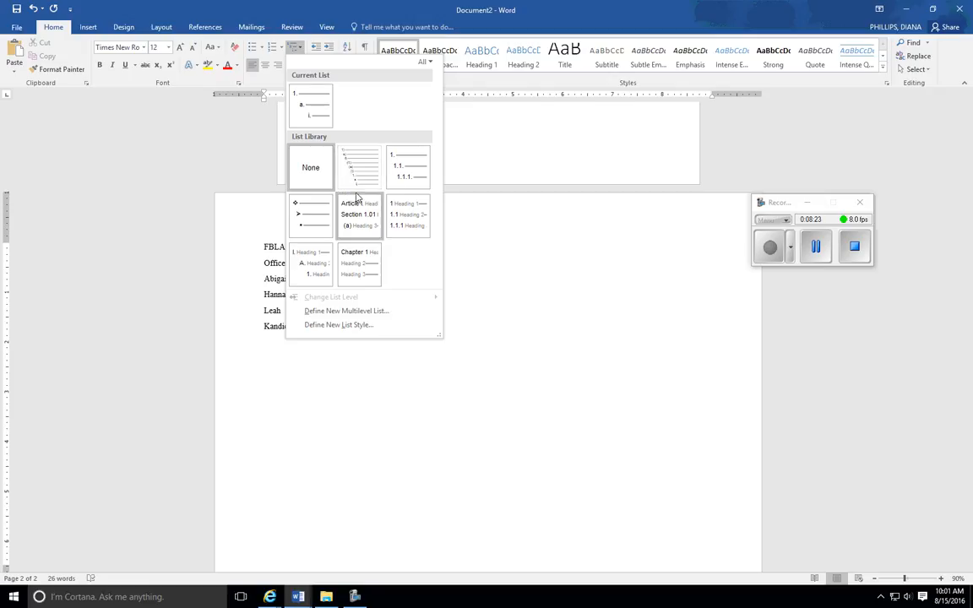
{"action": "mouse_move", "coordinate": [309, 224]}
{"action": "mouse_move", "coordinate": [362, 183]}
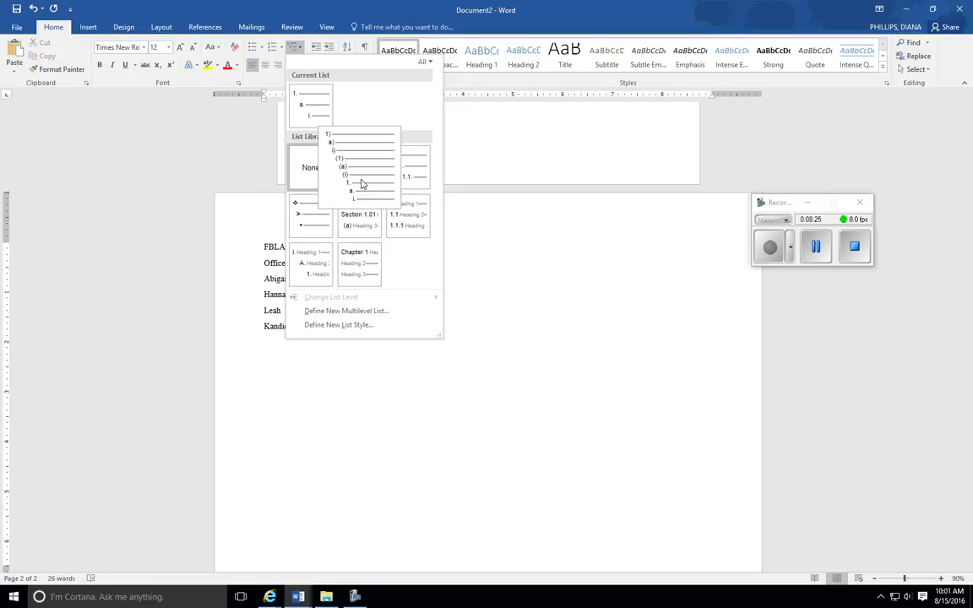
{"action": "mouse_move", "coordinate": [312, 280]}
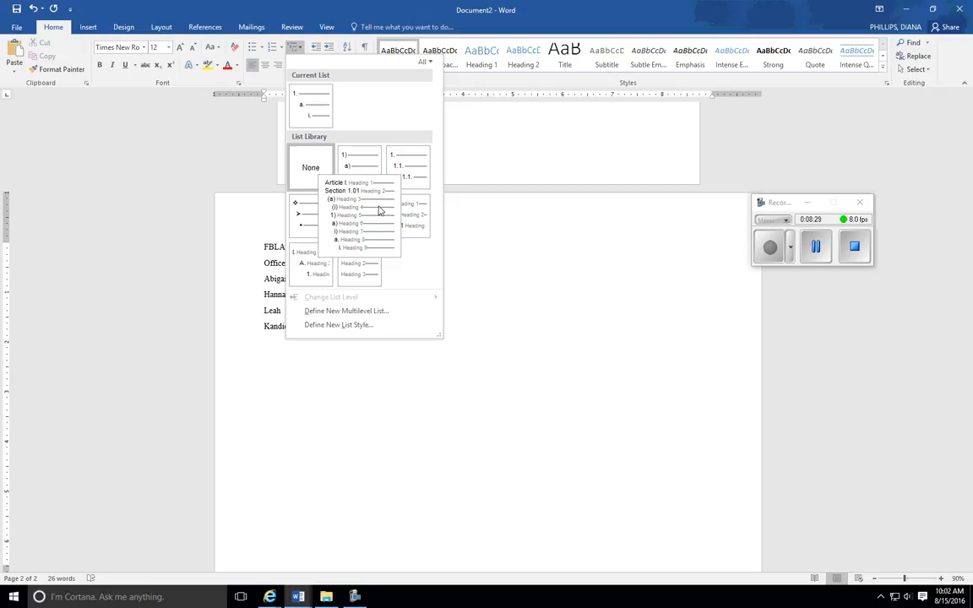
{"action": "left_click", "coordinate": [319, 219]}
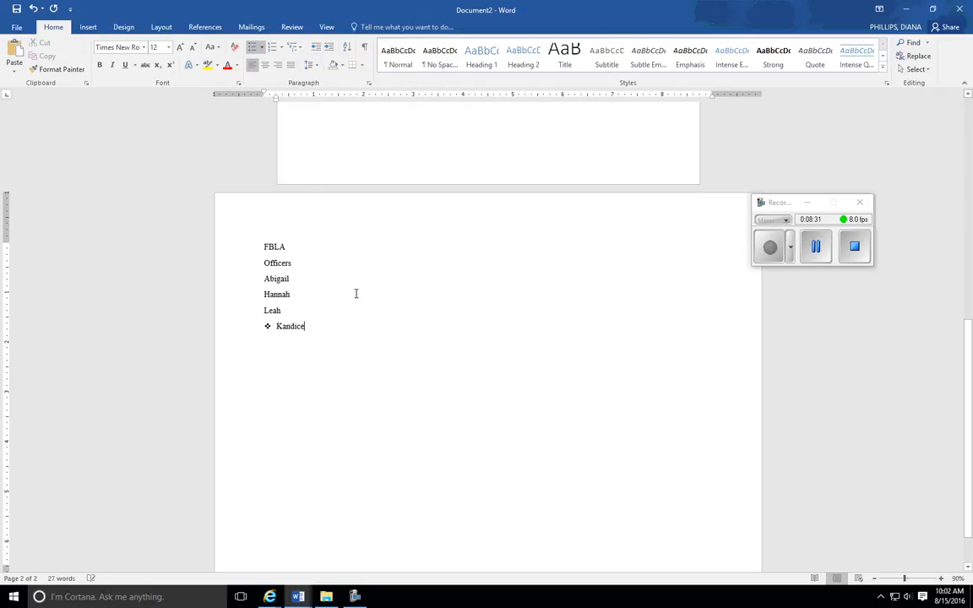
- Apply the multilevel list with diamond, arrow and square bullets to all six lines from FBLA to the last name
{"action": "left_click_drag", "start_coordinate": [266, 245], "coordinate": [321, 335]}
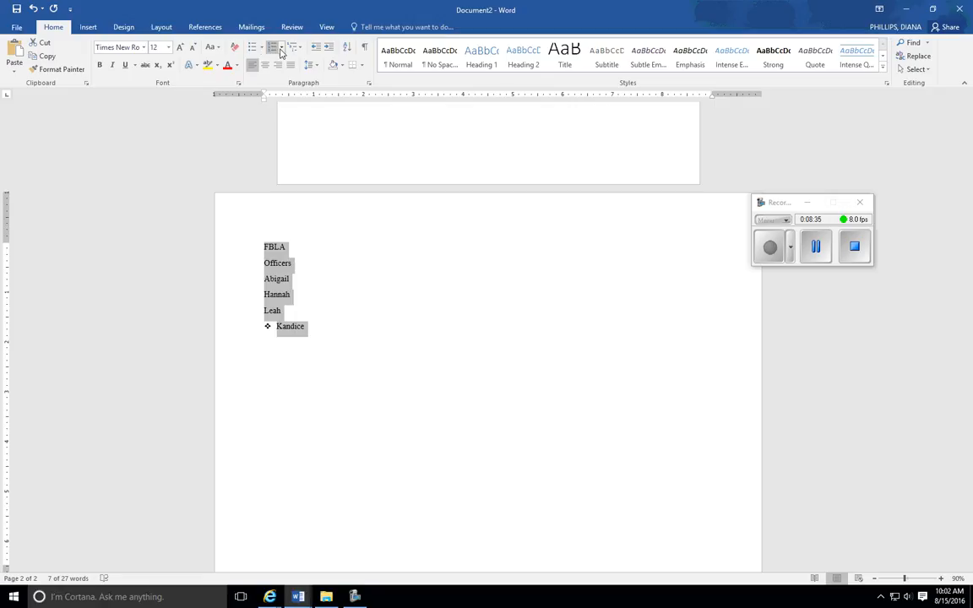
{"action": "left_click", "coordinate": [293, 47]}
{"action": "left_click", "coordinate": [321, 213]}
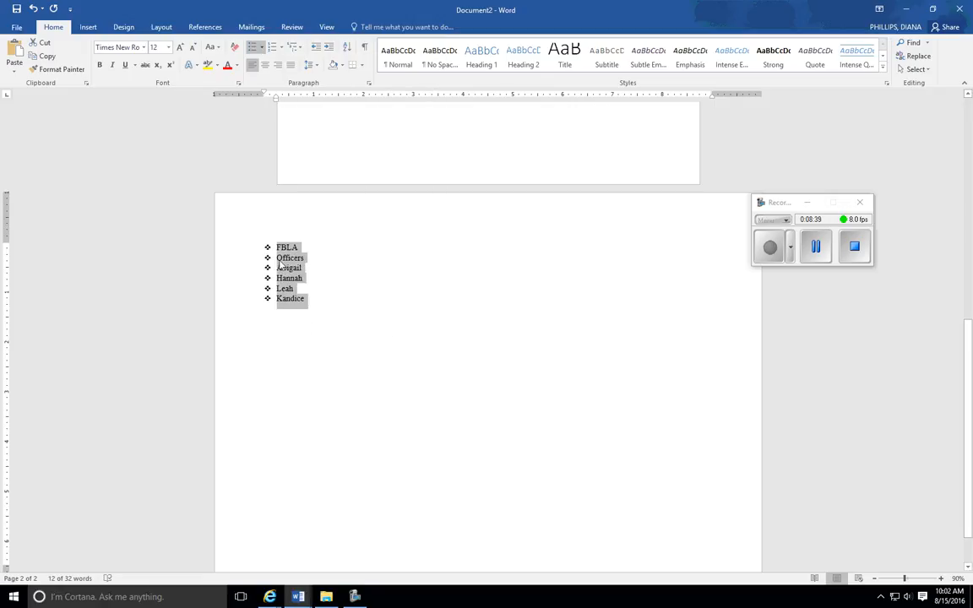
{"action": "left_click", "coordinate": [297, 350]}
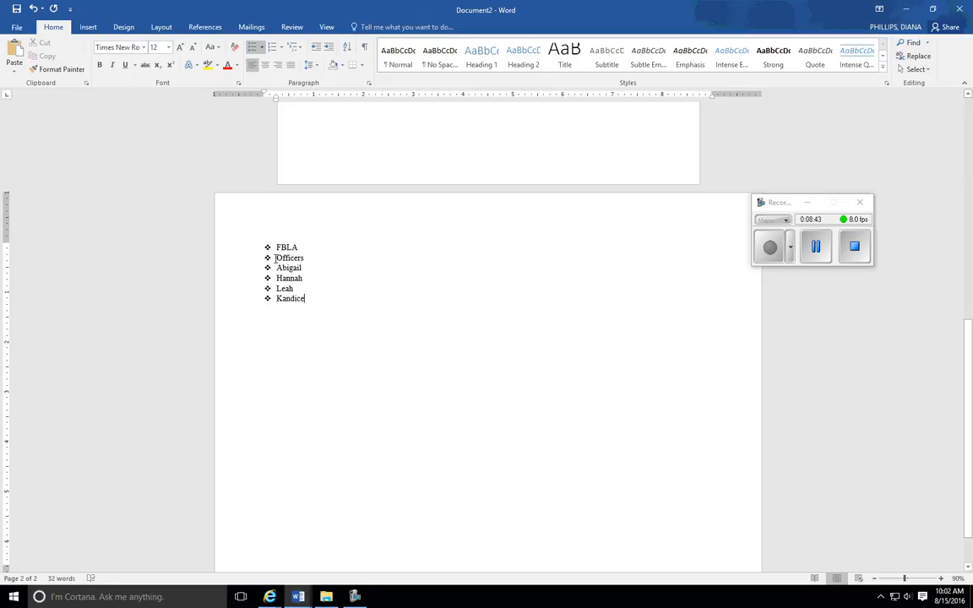
- Indent Officers to the second list level under FBLA and the four officer names to the third level
{"action": "left_click_drag", "start_coordinate": [275, 258], "coordinate": [326, 306]}
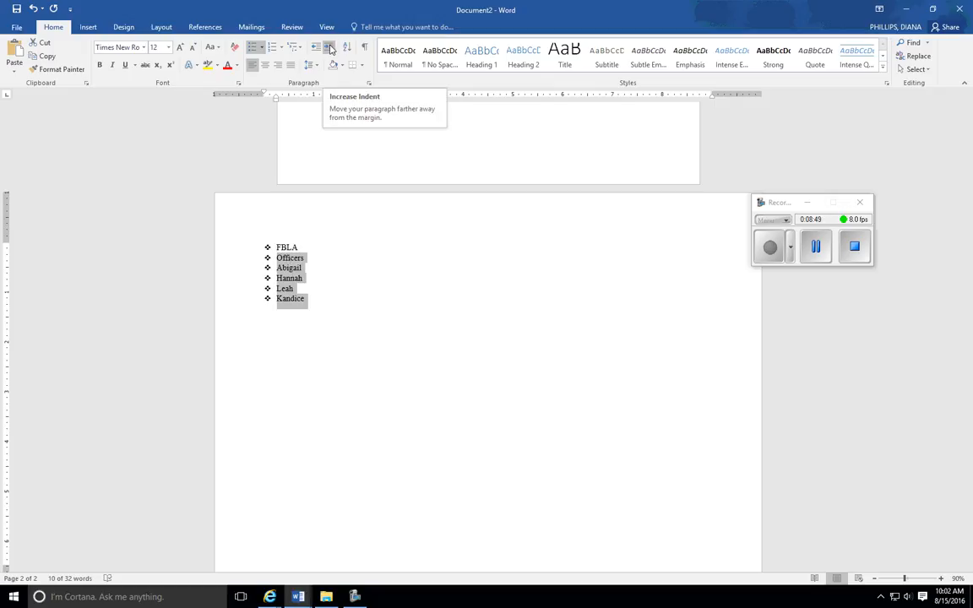
{"action": "left_click", "coordinate": [329, 49]}
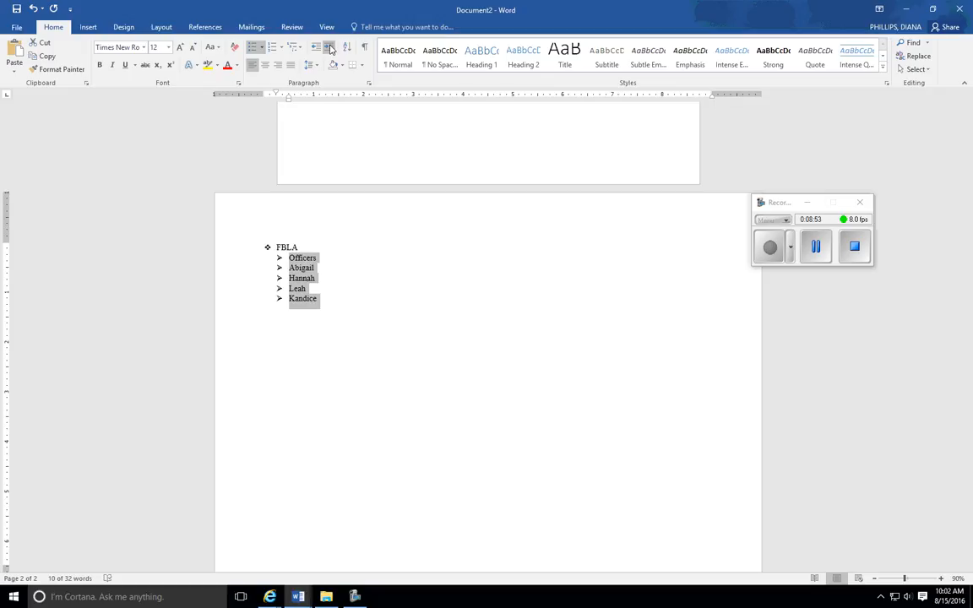
{"action": "left_click", "coordinate": [302, 273]}
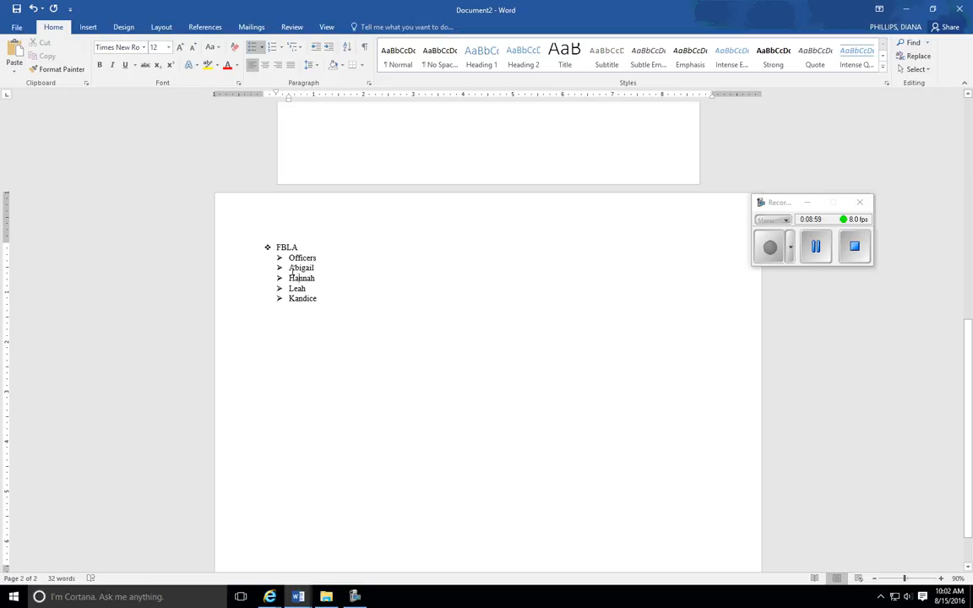
{"action": "left_click_drag", "start_coordinate": [303, 273], "coordinate": [321, 298]}
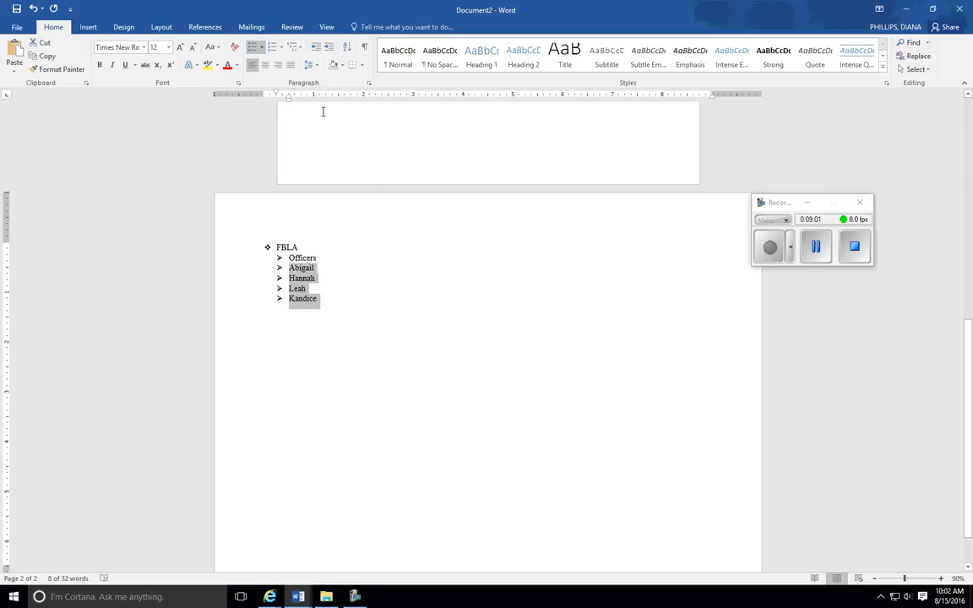
{"action": "left_click", "coordinate": [329, 49]}
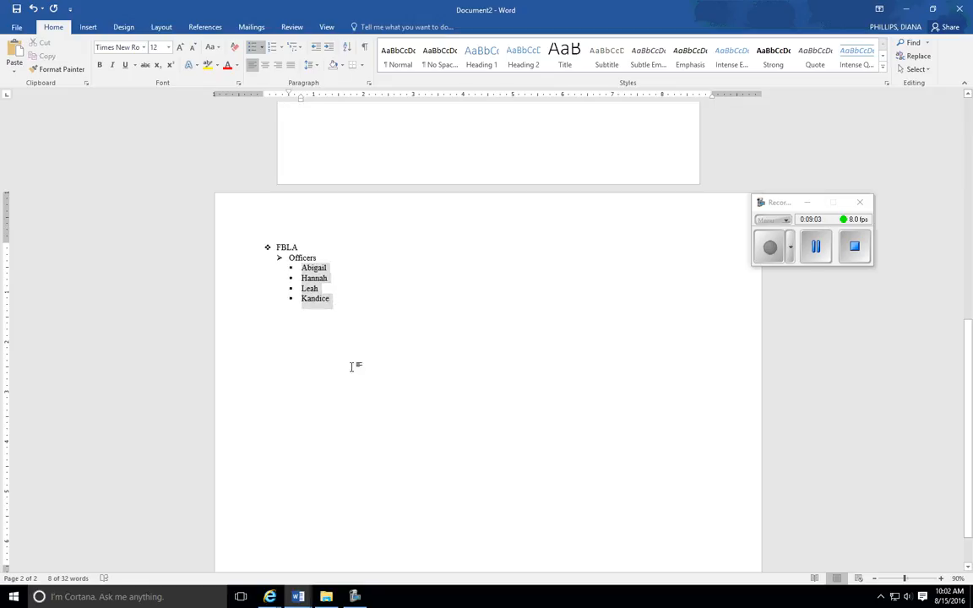
{"action": "left_click", "coordinate": [297, 417]}
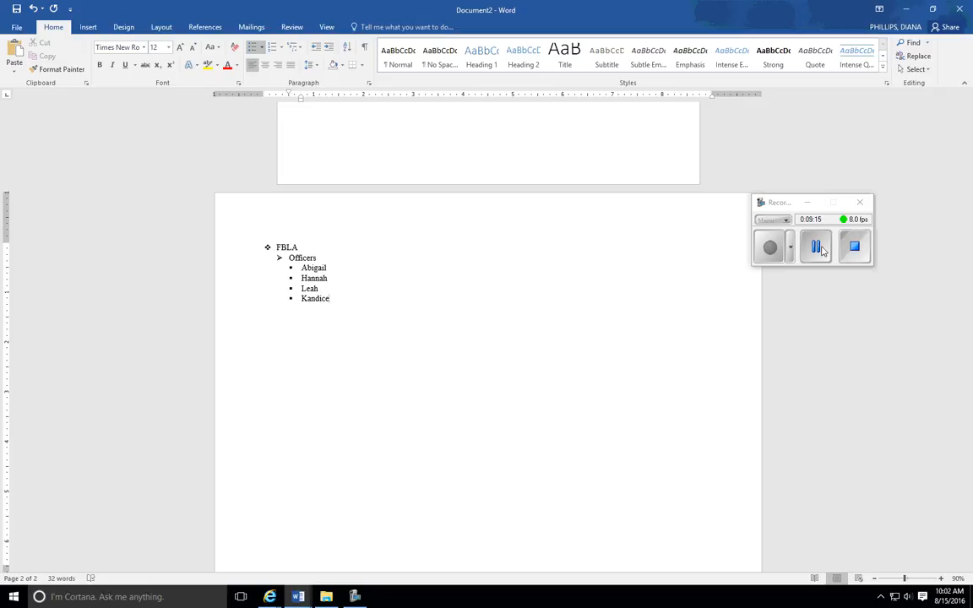
- End the bulleted list after the last name and leave blank space before a new unbulleted paragraph
{"action": "key", "text": "Return"}
{"action": "key", "text": "shift+Tab"}
{"action": "key", "text": "shift+Tab"}
{"action": "key", "text": "Return"}
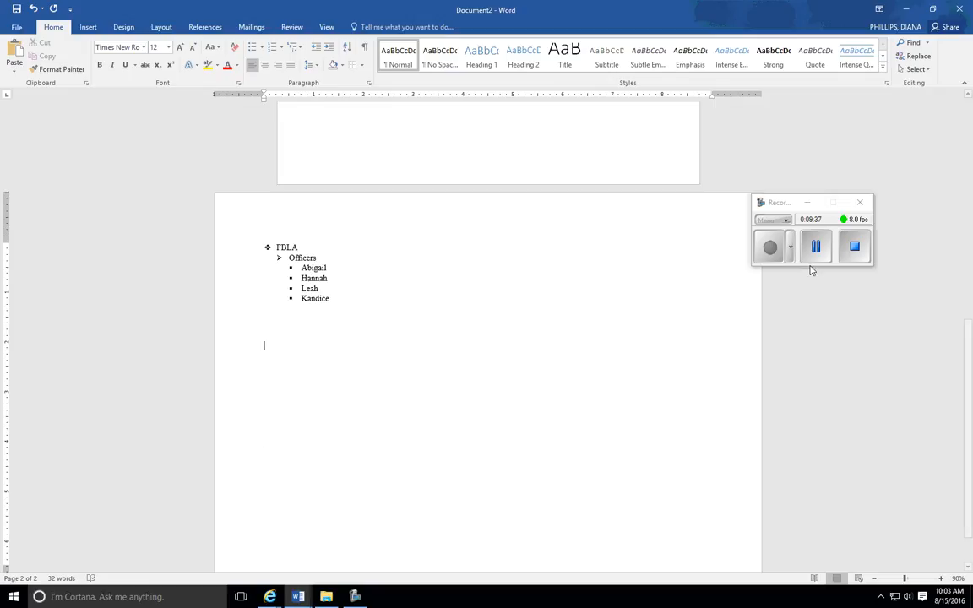
{"action": "left_click", "coordinate": [815, 246]}
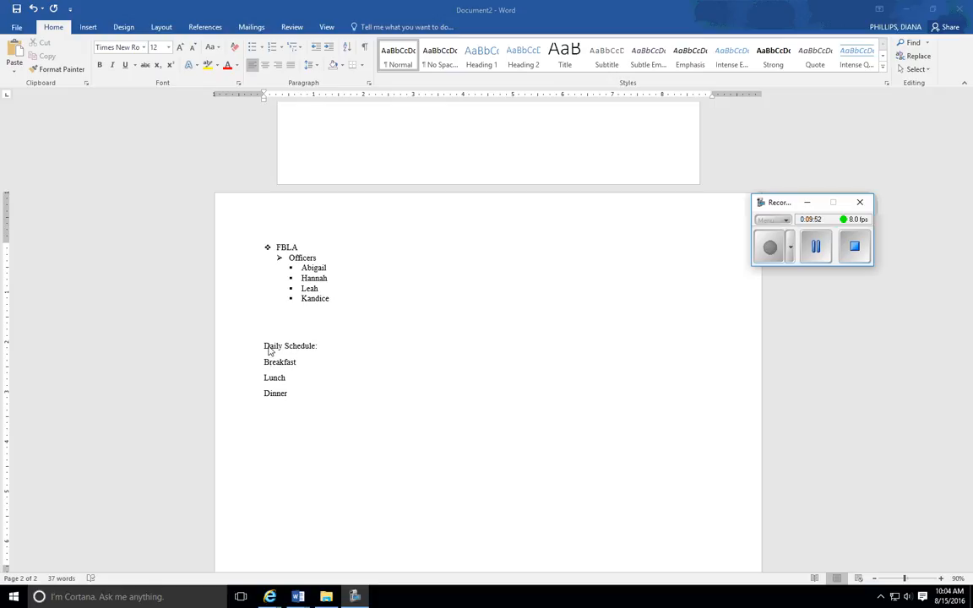
- Remove the space after paragraphs from the Daily Schedule:, Breakfast, Lunch and Dinner lines
{"action": "left_click_drag", "start_coordinate": [266, 345], "coordinate": [297, 406]}
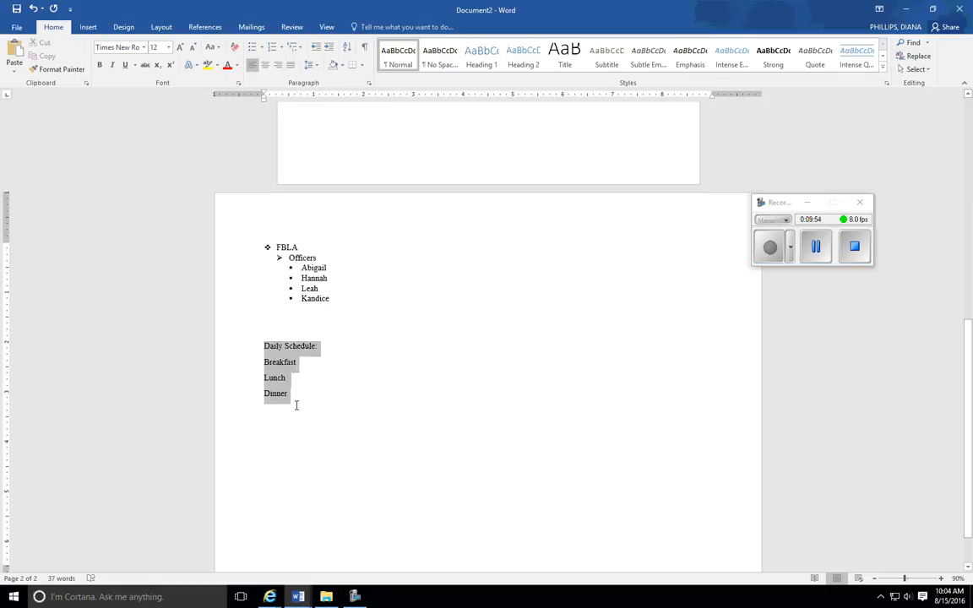
{"action": "left_click", "coordinate": [313, 65]}
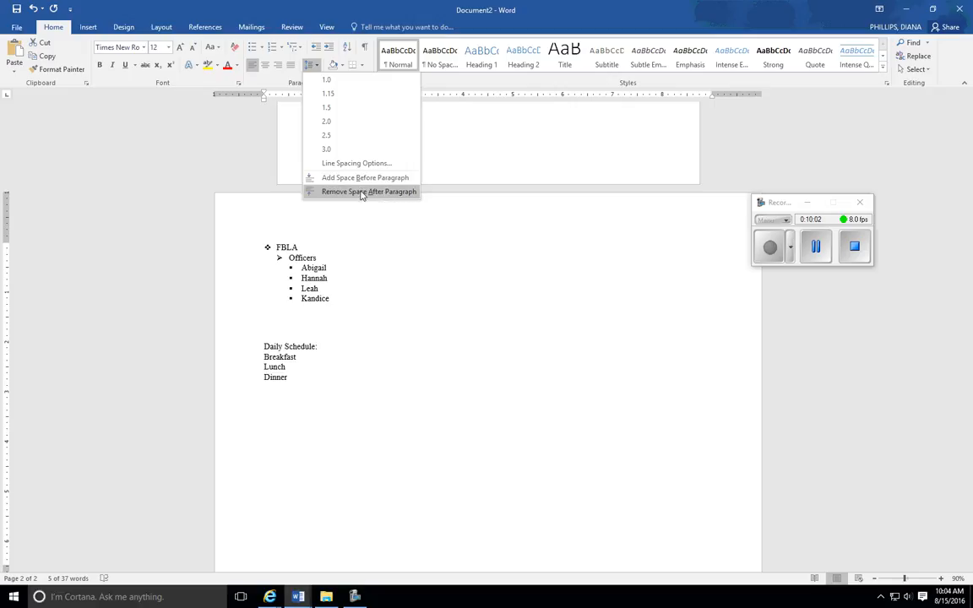
{"action": "left_click", "coordinate": [361, 191]}
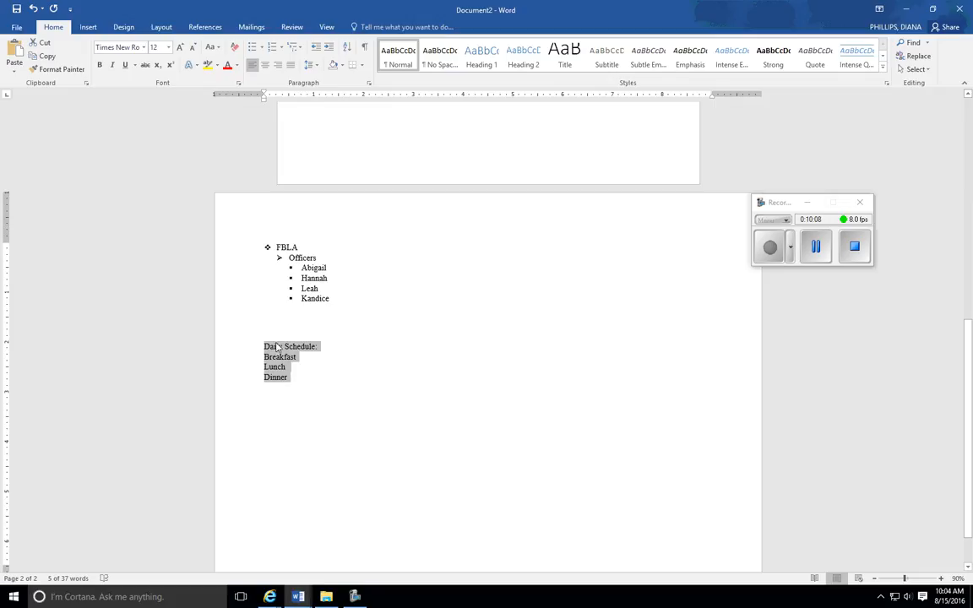
- Number the Breakfast, Lunch and Dinner lines under Daily Schedule with the 1) 2) 3) format
{"action": "left_click", "coordinate": [264, 357]}
{"action": "left_click_drag", "start_coordinate": [265, 357], "coordinate": [288, 386]}
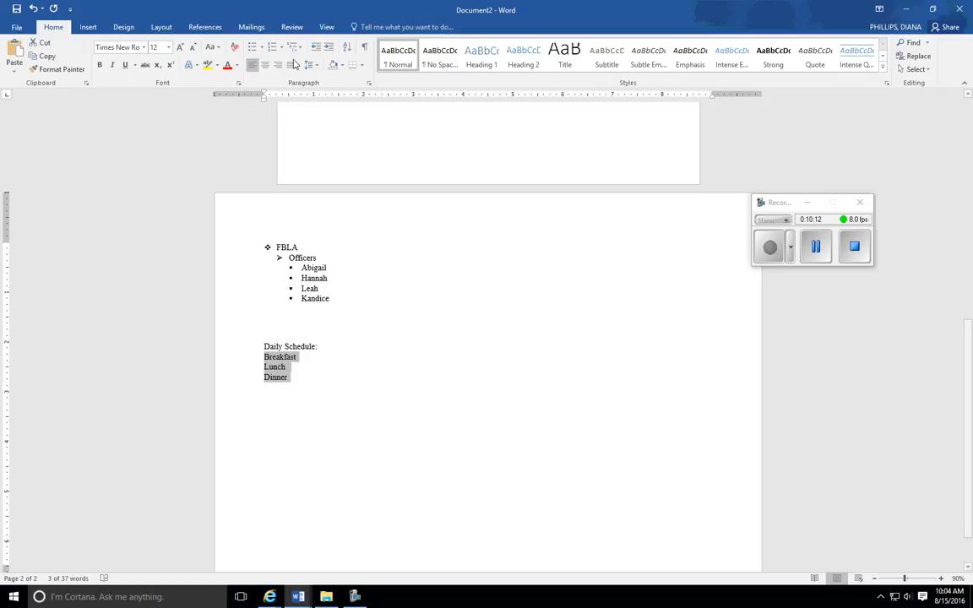
{"action": "left_click", "coordinate": [274, 49]}
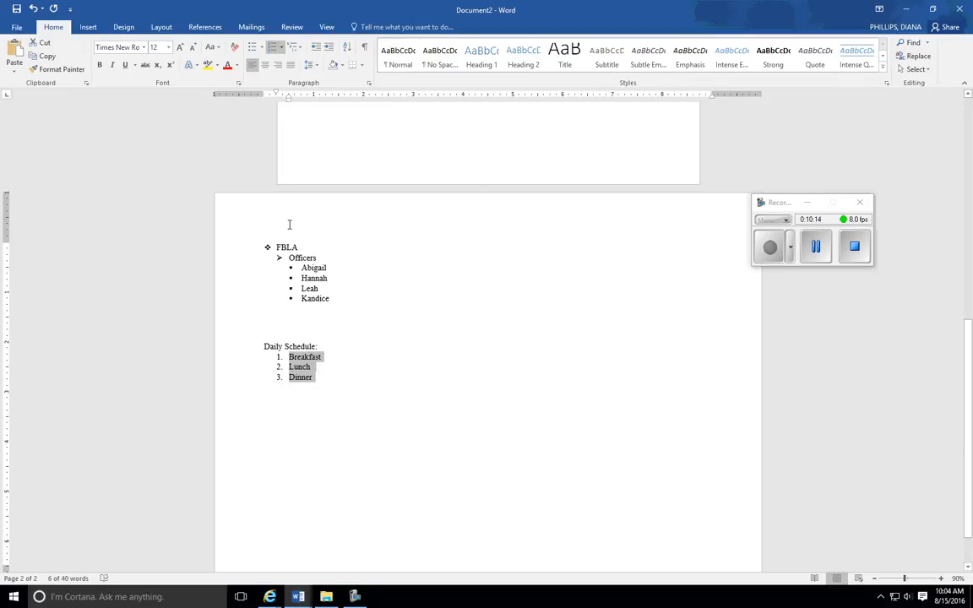
{"action": "left_click", "coordinate": [282, 48]}
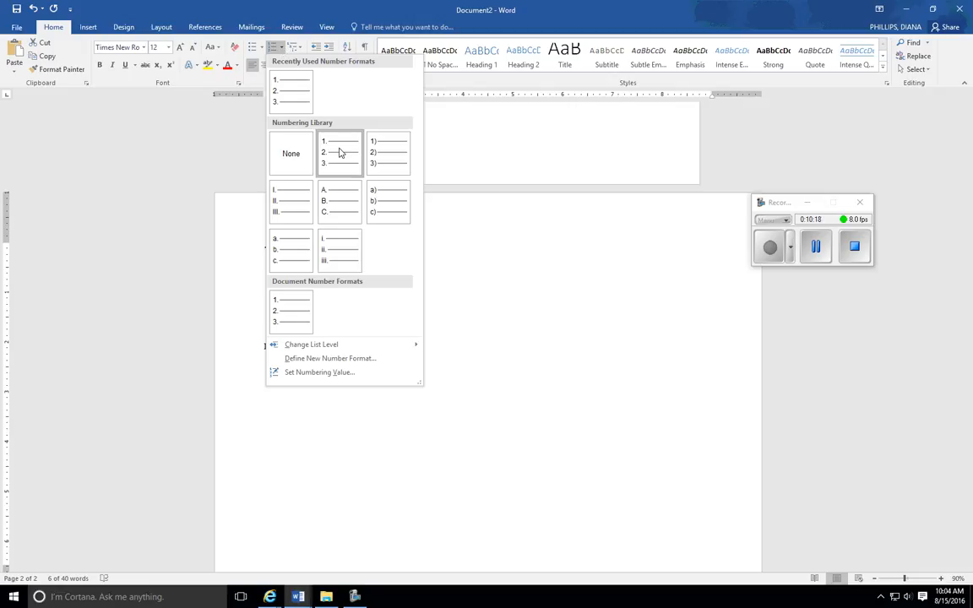
{"action": "mouse_move", "coordinate": [332, 346]}
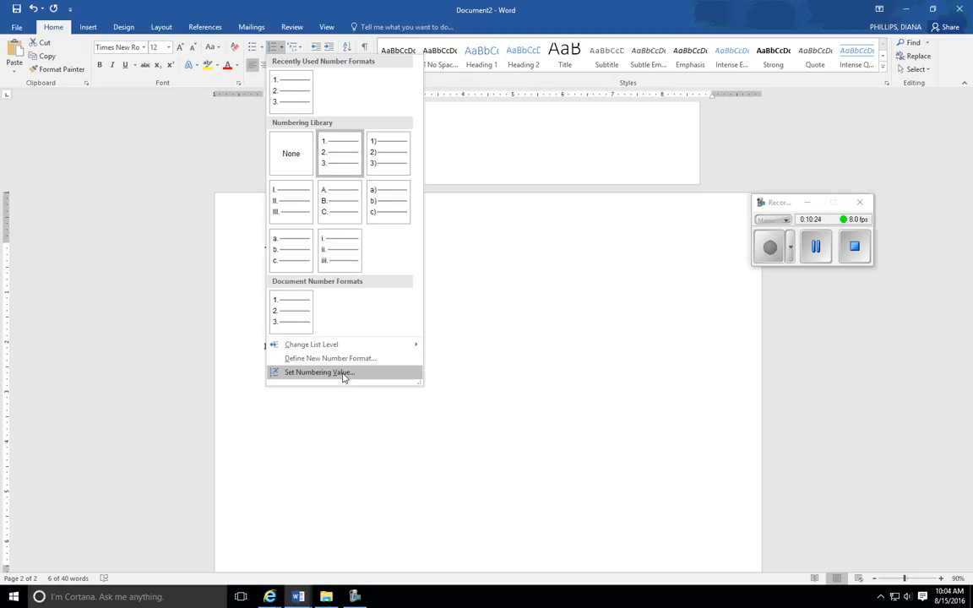
{"action": "left_click", "coordinate": [385, 154]}
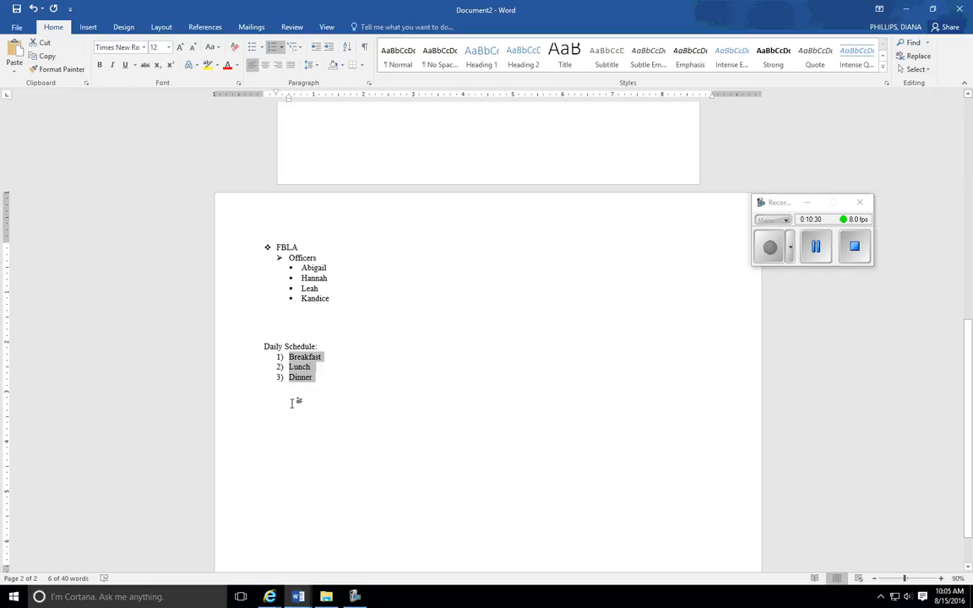
{"action": "left_click", "coordinate": [349, 372]}
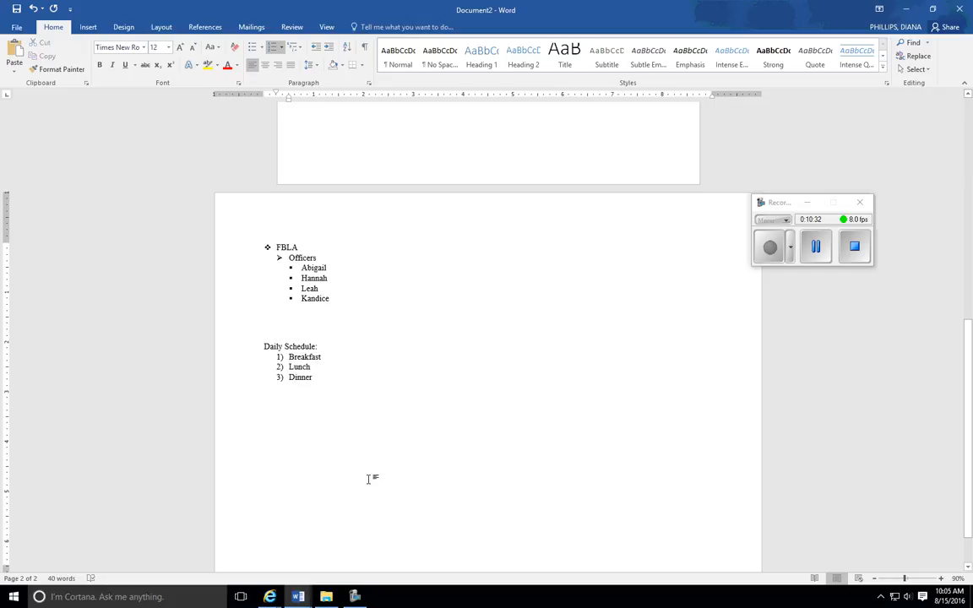
{"action": "left_click", "coordinate": [817, 254]}
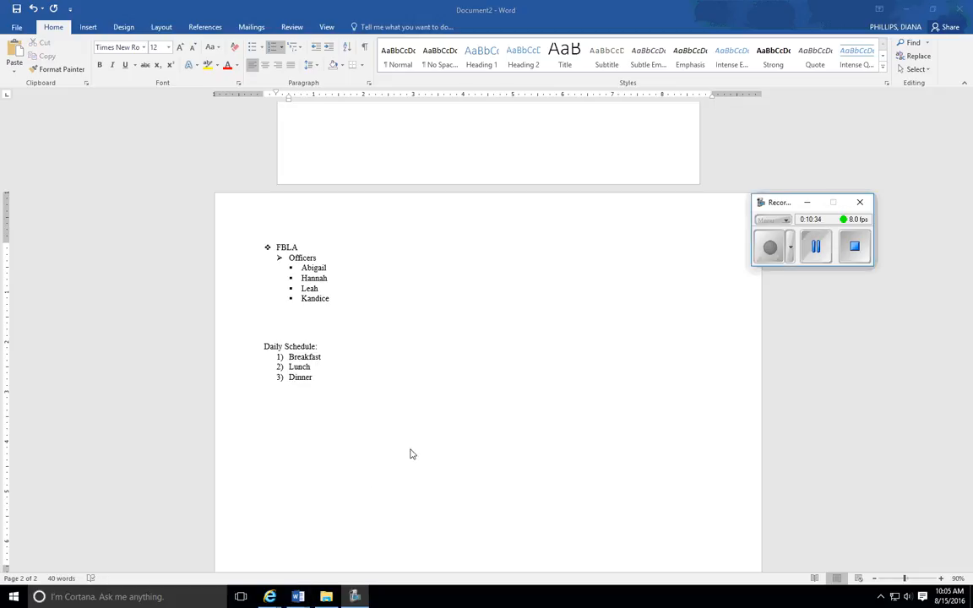
- Insert a Simple Text Box reading BCS below the lists and resize it to about 0.99" high by 1.16" wide
{"action": "scroll", "coordinate": [394, 461], "scroll_direction": "up", "scroll_amount": 2}
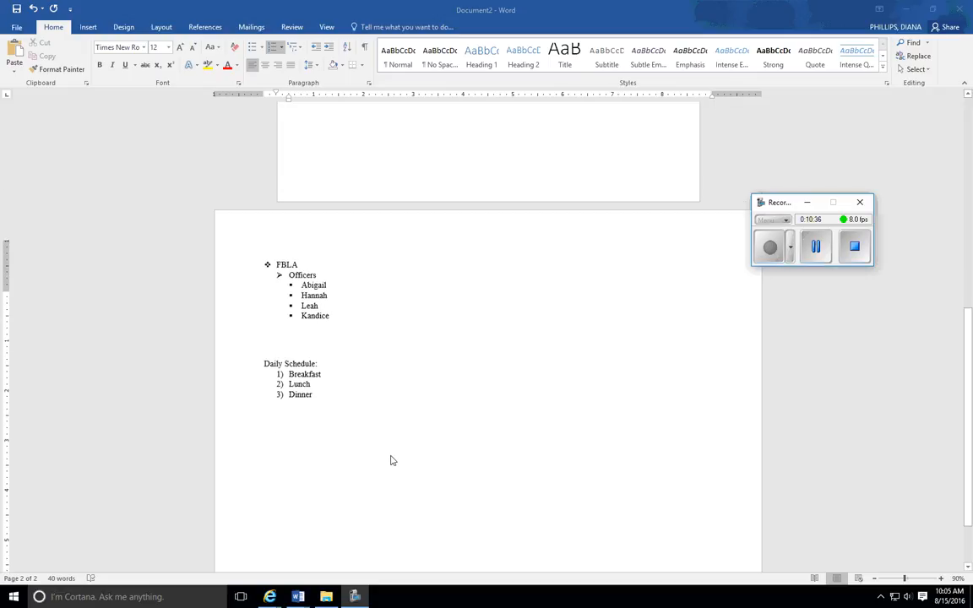
{"action": "left_click", "coordinate": [83, 32]}
{"action": "left_click", "coordinate": [86, 32]}
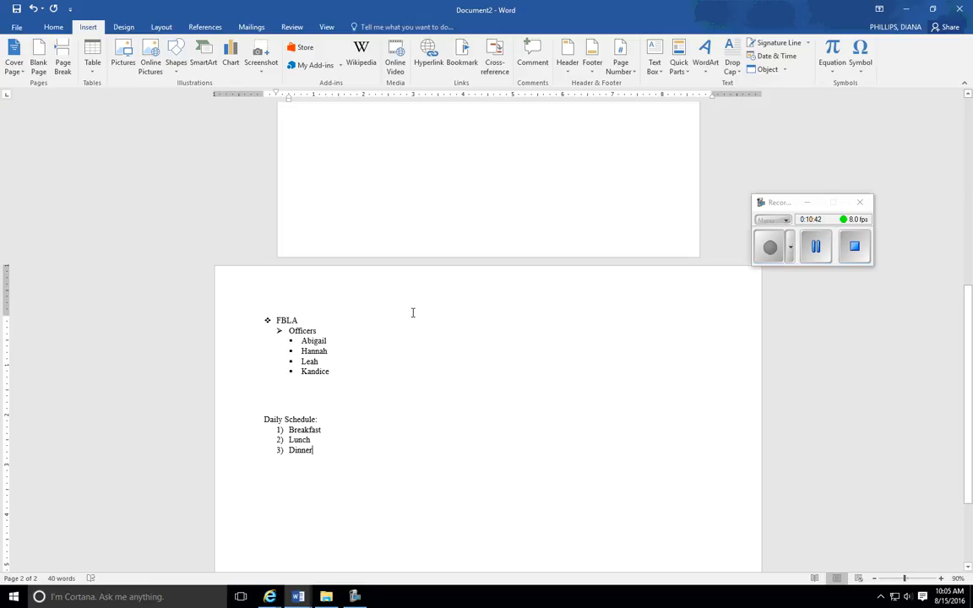
{"action": "left_click", "coordinate": [663, 52]}
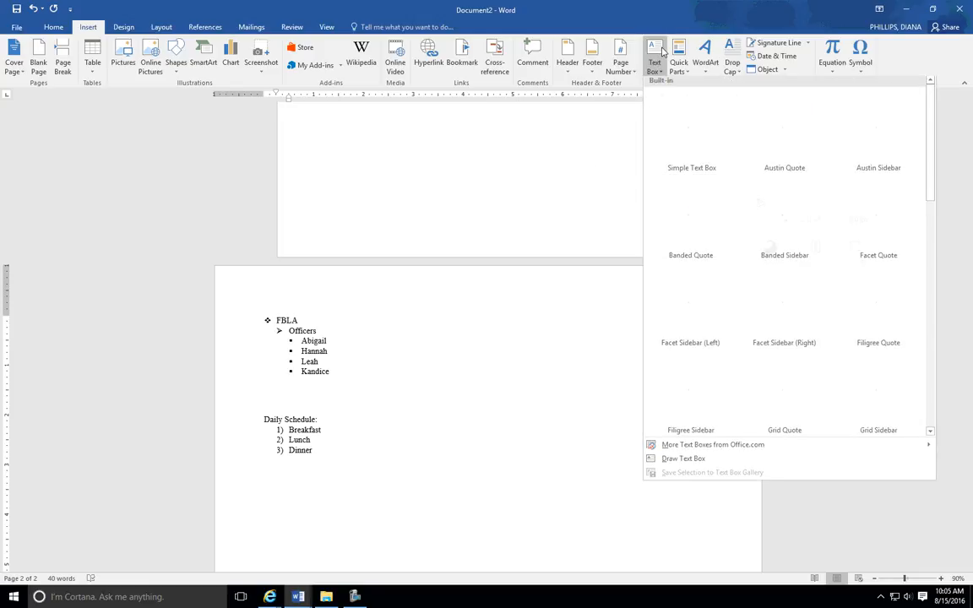
{"action": "left_click", "coordinate": [690, 127]}
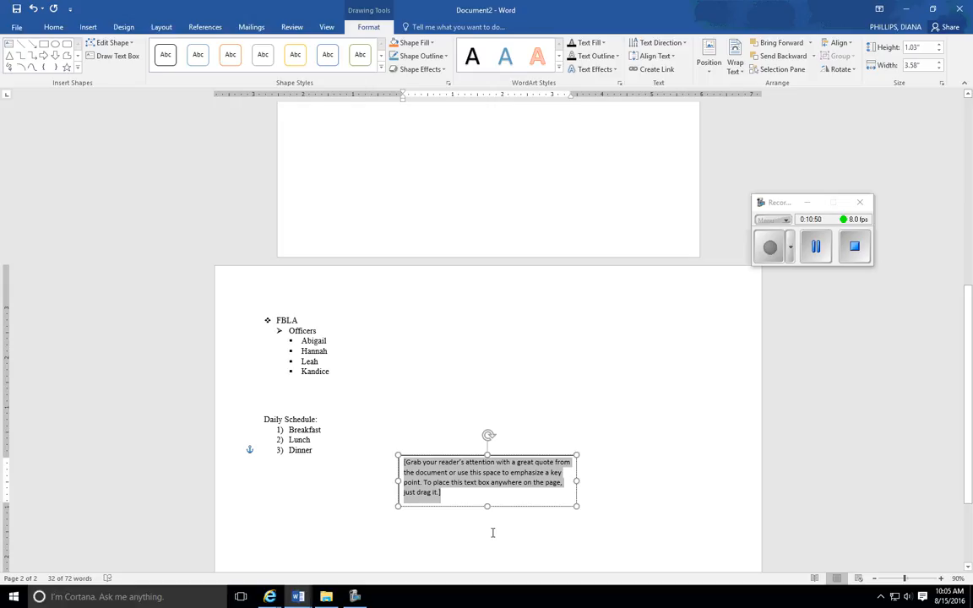
{"action": "type", "text": "BCS"}
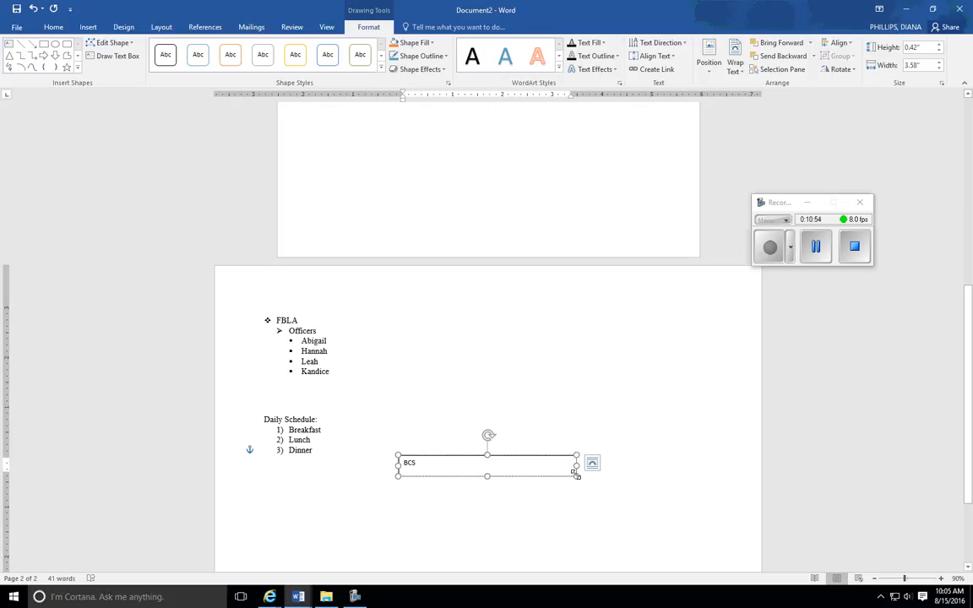
{"action": "left_click_drag", "start_coordinate": [577, 466], "coordinate": [456, 505]}
- Set the BCS text in the text box to 72 pt
{"action": "left_click_drag", "start_coordinate": [405, 466], "coordinate": [439, 479]}
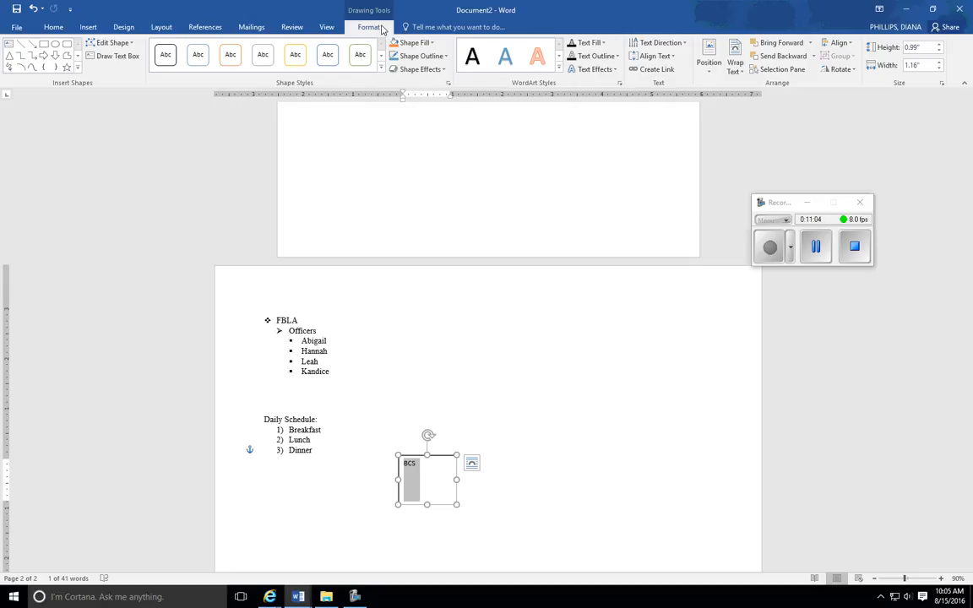
{"action": "left_click", "coordinate": [54, 27]}
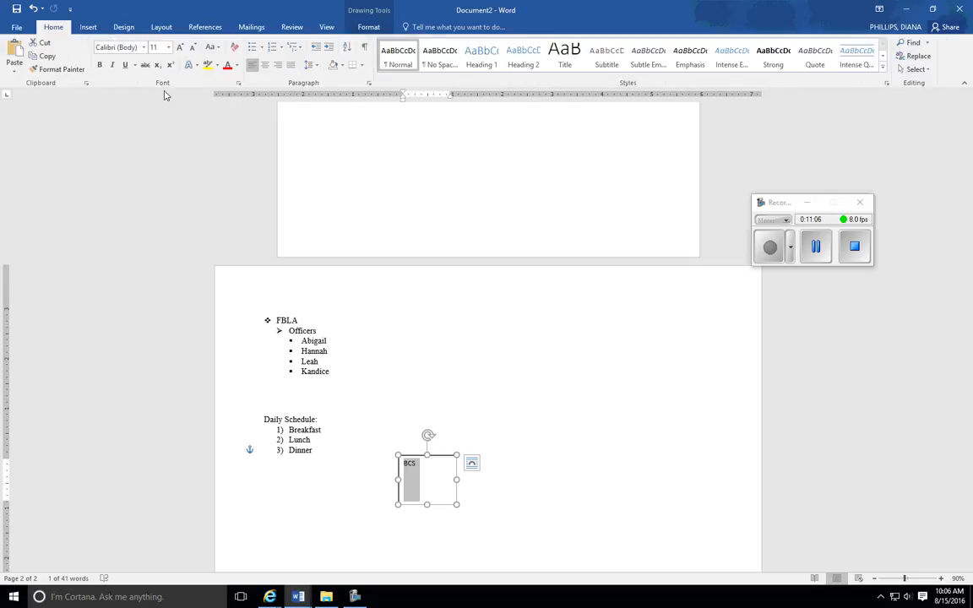
{"action": "left_click", "coordinate": [170, 49]}
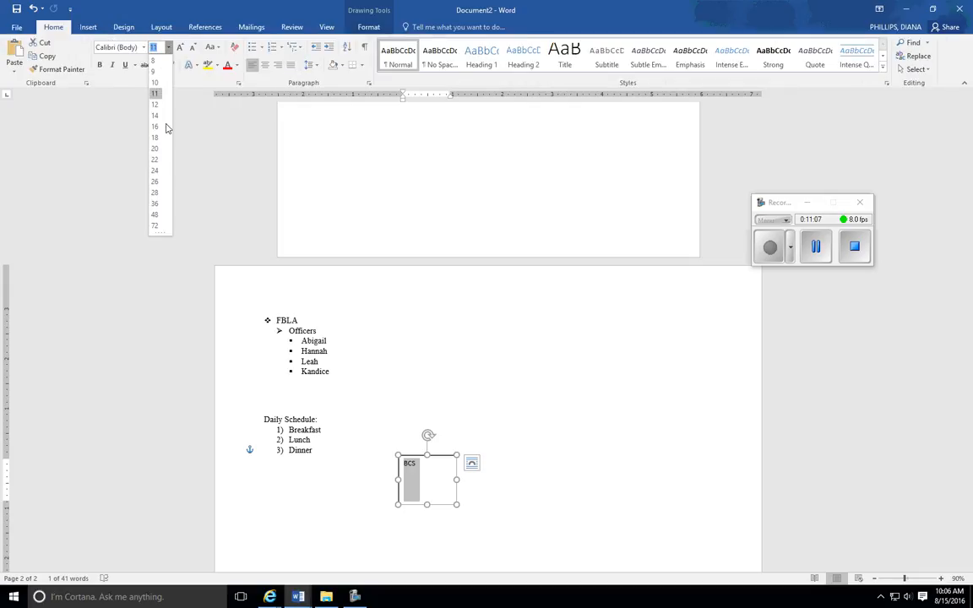
{"action": "left_click", "coordinate": [155, 225]}
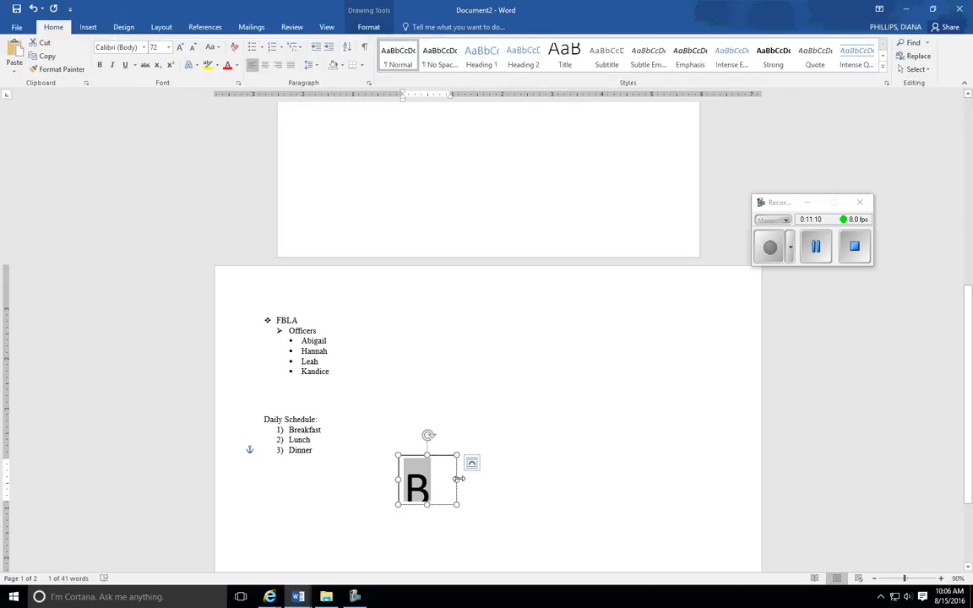
- Enlarge the text box to about 1.49" high by 2.26" wide to fit BCS, and center the text in it
{"action": "left_click_drag", "start_coordinate": [457, 480], "coordinate": [575, 482]}
{"action": "left_click_drag", "start_coordinate": [486, 505], "coordinate": [487, 530]}
{"action": "left_click_drag", "start_coordinate": [574, 492], "coordinate": [511, 485]}
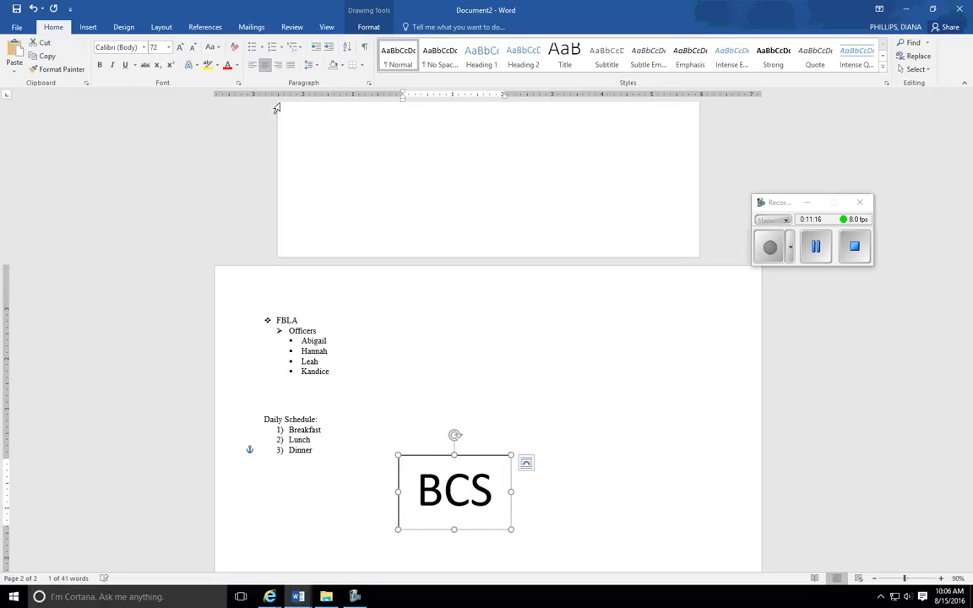
{"action": "left_click", "coordinate": [437, 496]}
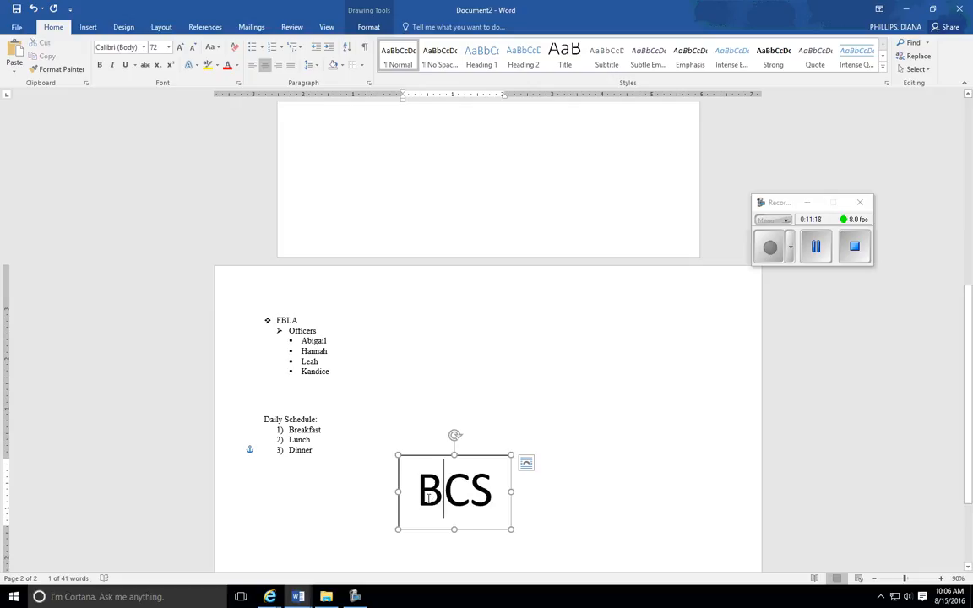
- Set the BCS text box's outline weight to 6 pt
{"action": "left_click", "coordinate": [421, 456]}
{"action": "left_click", "coordinate": [368, 28]}
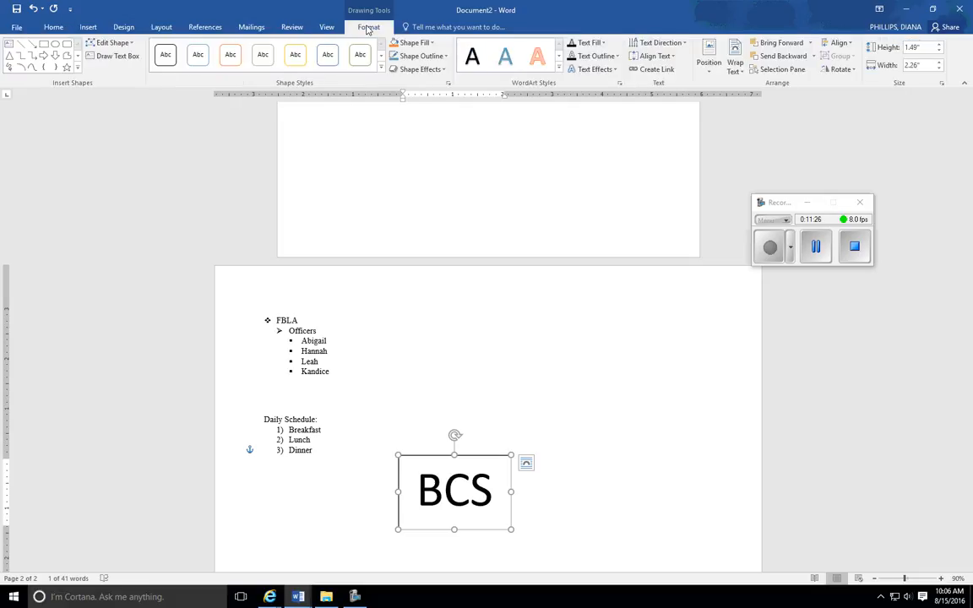
{"action": "left_click", "coordinate": [420, 56]}
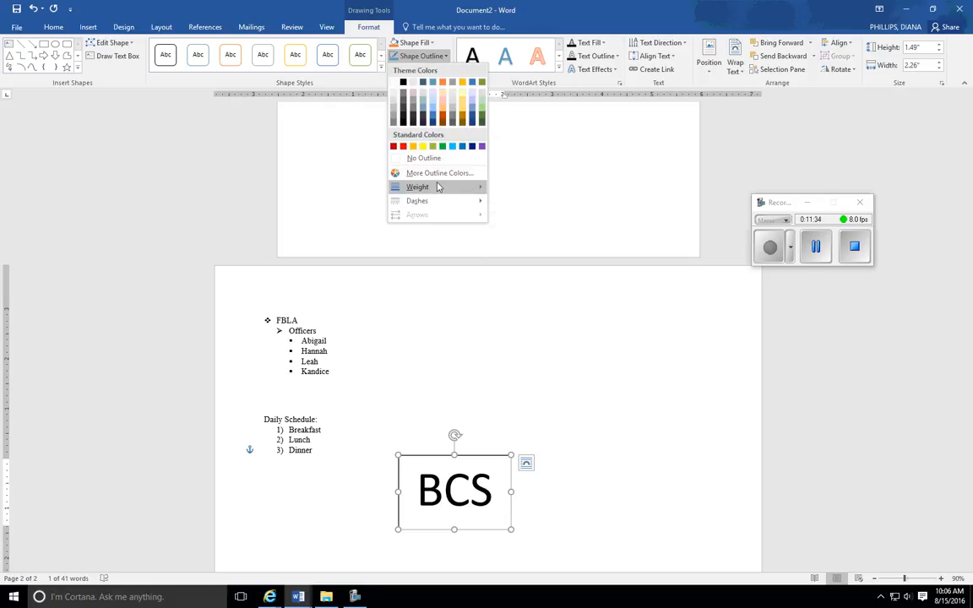
{"action": "mouse_move", "coordinate": [436, 187]}
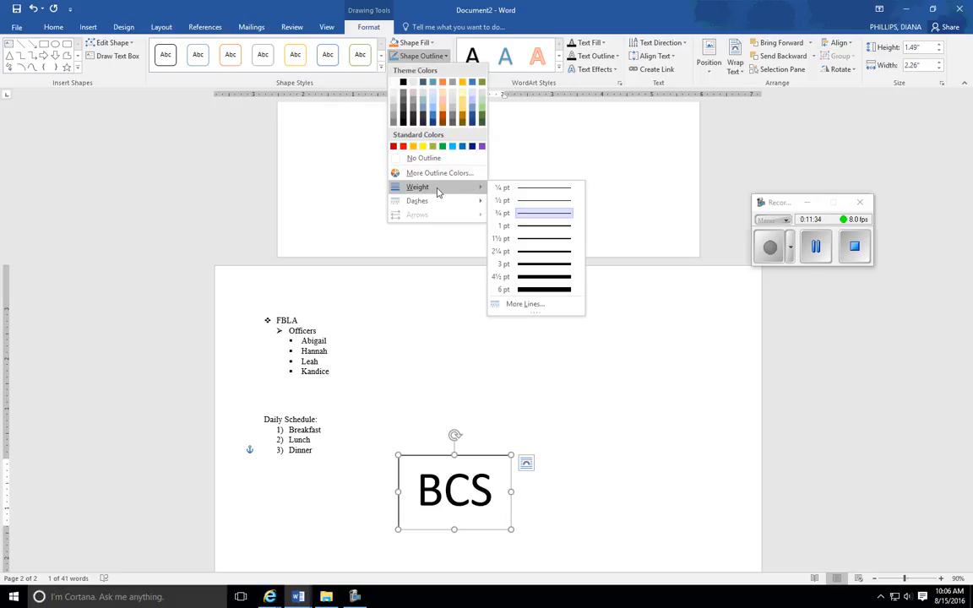
{"action": "left_click", "coordinate": [541, 290]}
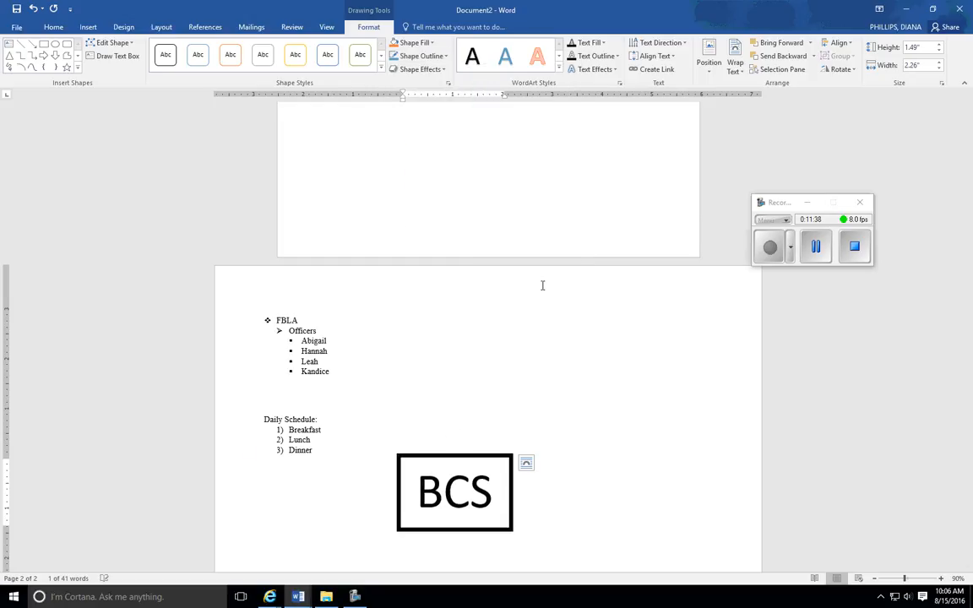
- Give the BCS text box's outline a long dash-dot-dot style and a light green color
{"action": "left_click", "coordinate": [422, 56]}
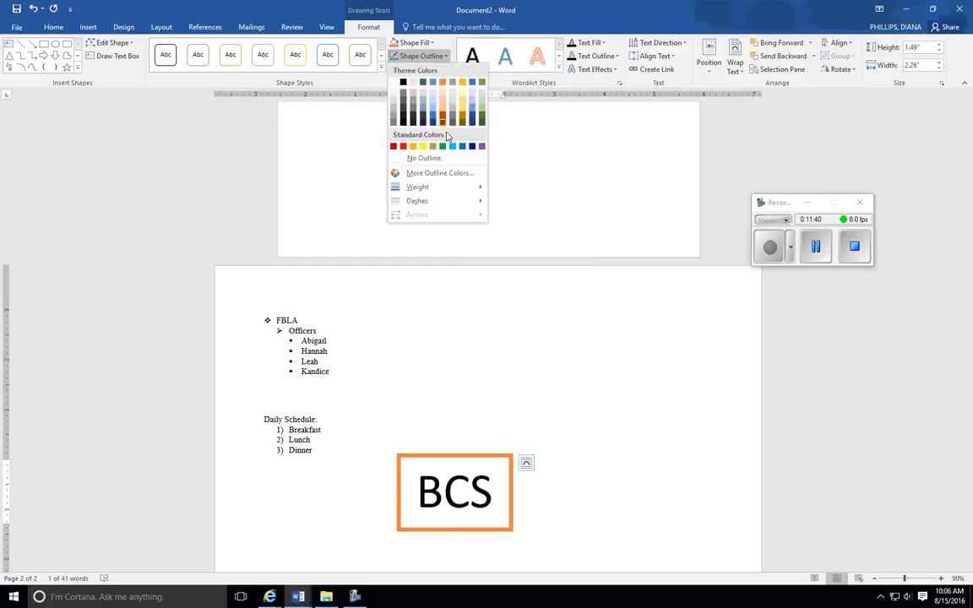
{"action": "mouse_move", "coordinate": [434, 209]}
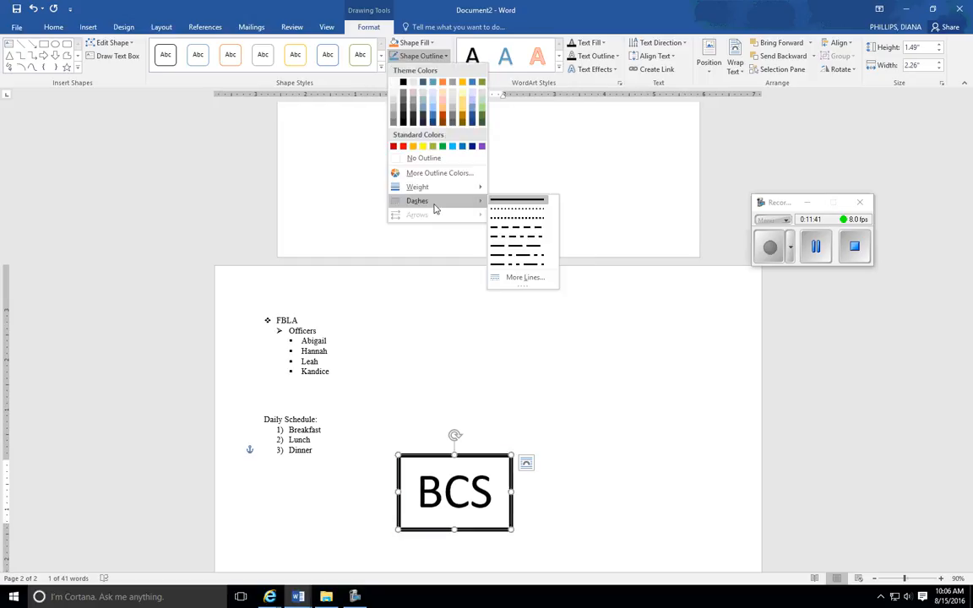
{"action": "left_click", "coordinate": [520, 262]}
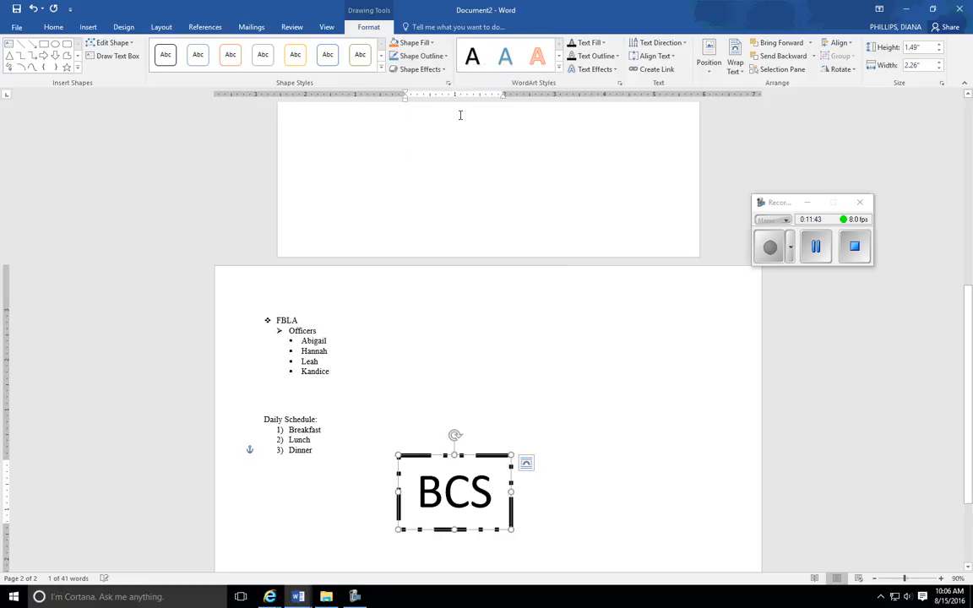
{"action": "left_click", "coordinate": [446, 56]}
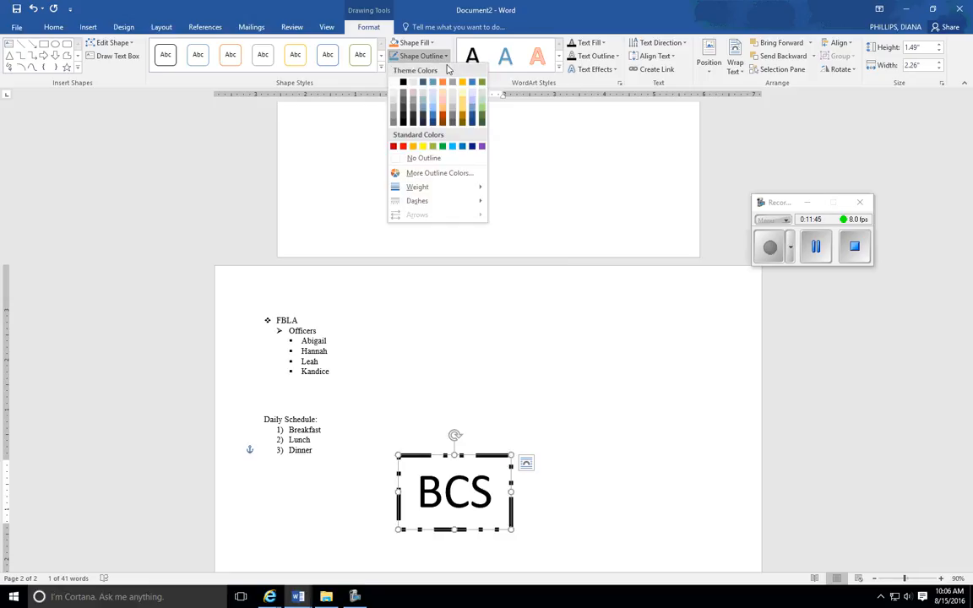
{"action": "left_click", "coordinate": [433, 147]}
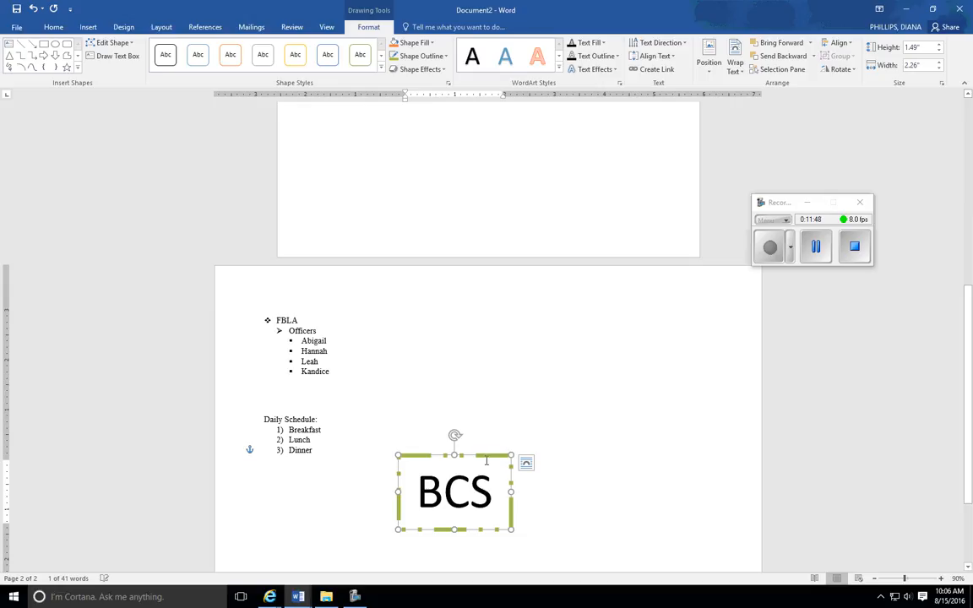
- Move the BCS text box up beside the FBLA list and deselect it
{"action": "left_click_drag", "start_coordinate": [496, 448], "coordinate": [560, 322]}
{"action": "left_click", "coordinate": [586, 437]}
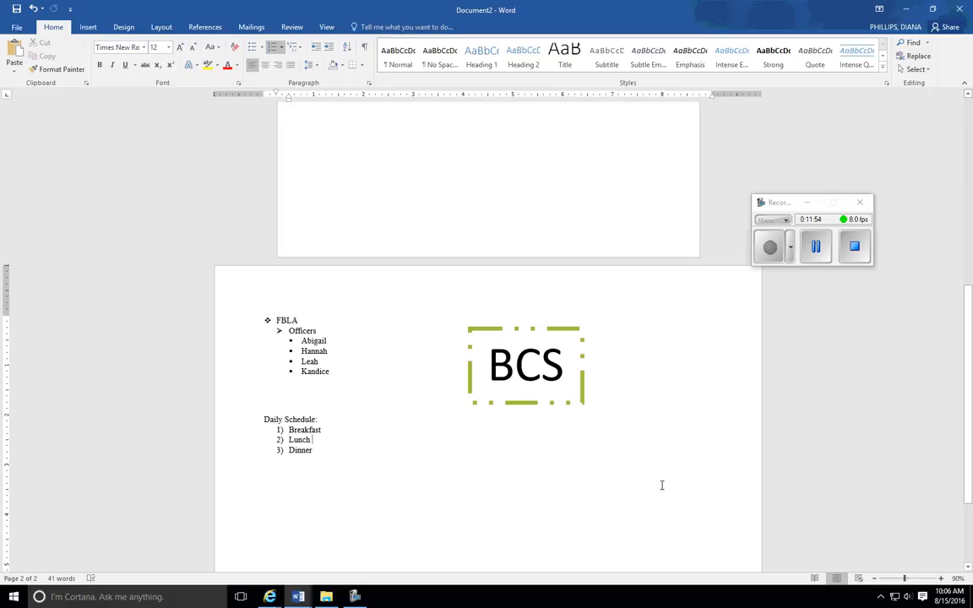
{"action": "scroll", "coordinate": [732, 311], "scroll_direction": "down", "scroll_amount": 3}
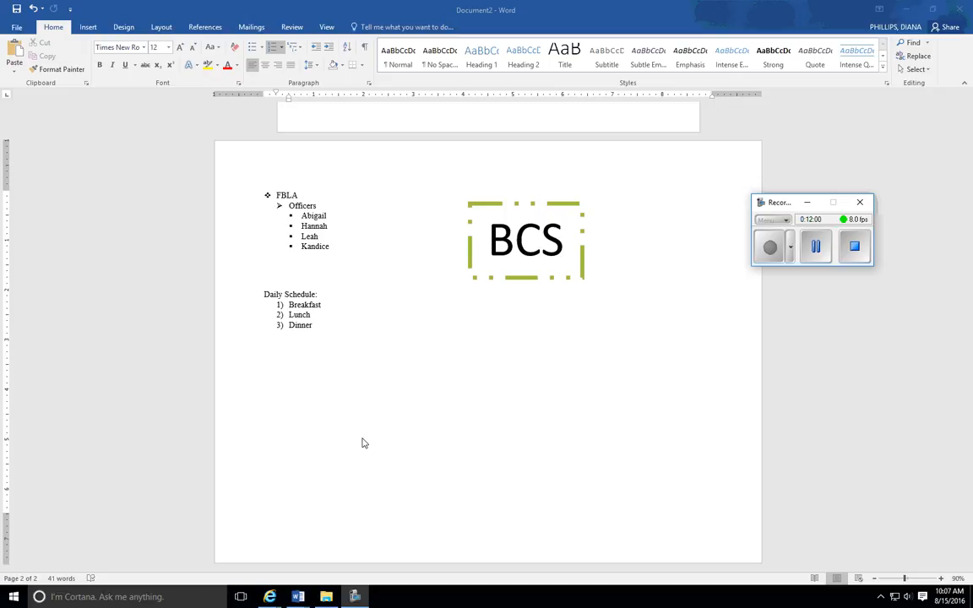
- Paste a screen capture of the document with the review tools showing after Dinner, and set its text wrapping to In Front of Text
{"action": "left_click", "coordinate": [290, 28]}
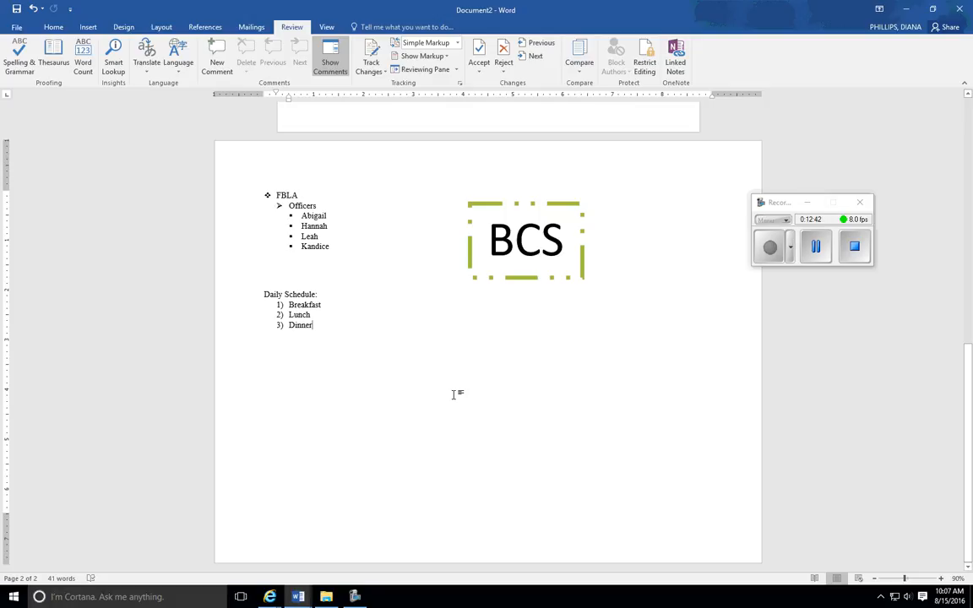
{"action": "key", "text": "ctrl+v"}
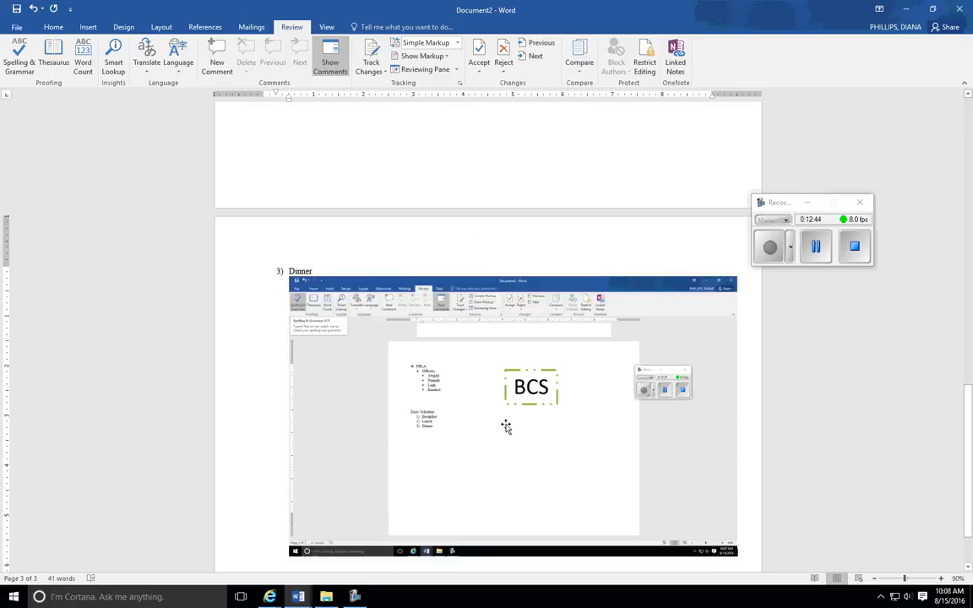
{"action": "left_click", "coordinate": [511, 423]}
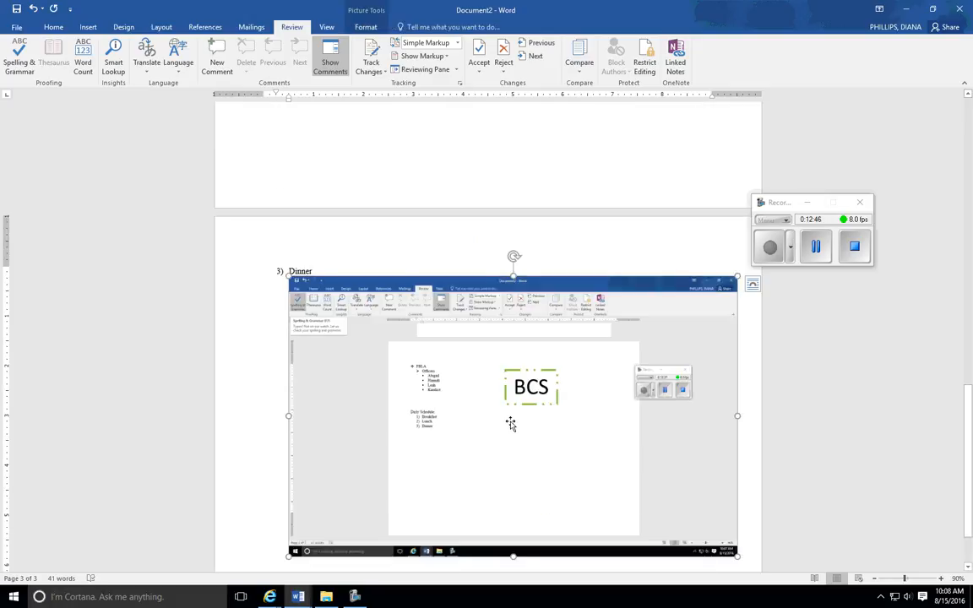
{"action": "left_click", "coordinate": [753, 285]}
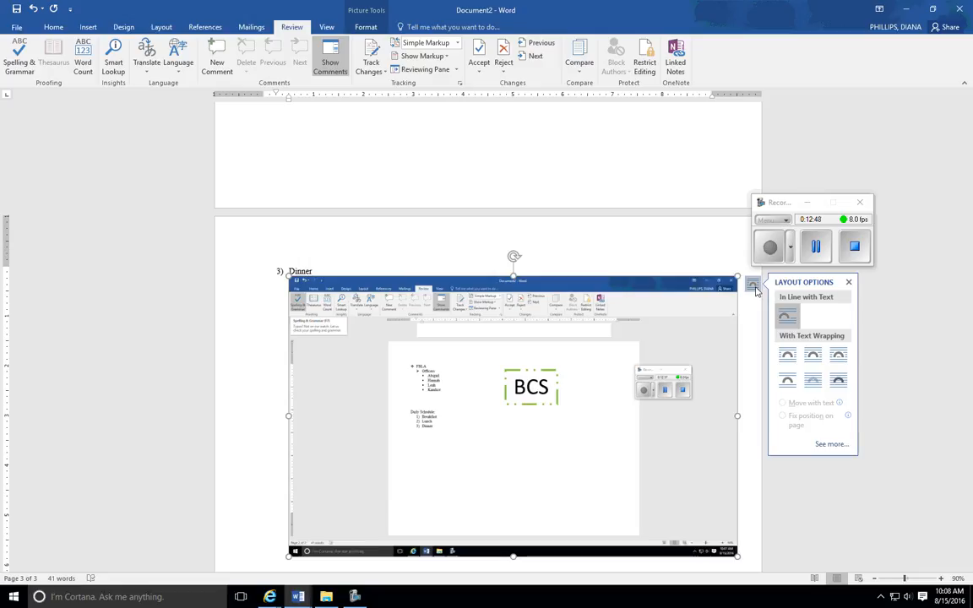
{"action": "left_click", "coordinate": [839, 382]}
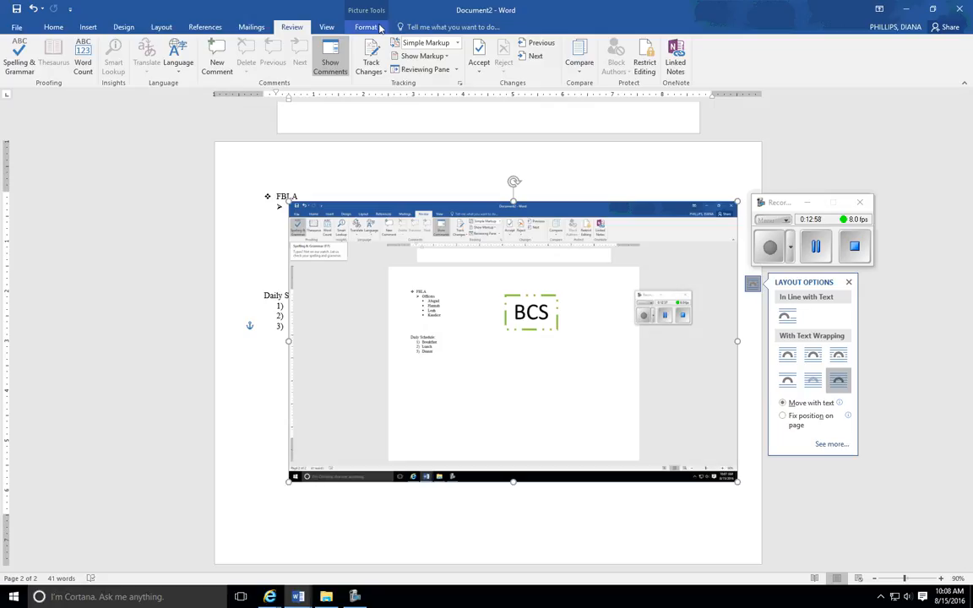
- Crop the pasted screen capture to the Spelling & Grammar area of the review tools, about 0.97" high by 1.26" wide
{"action": "left_click", "coordinate": [380, 29]}
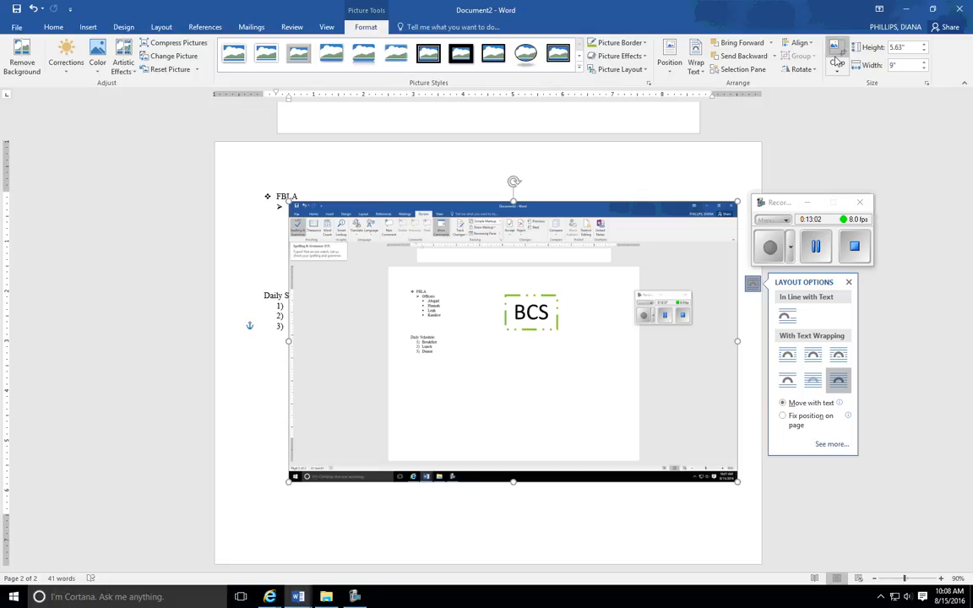
{"action": "left_click", "coordinate": [837, 55]}
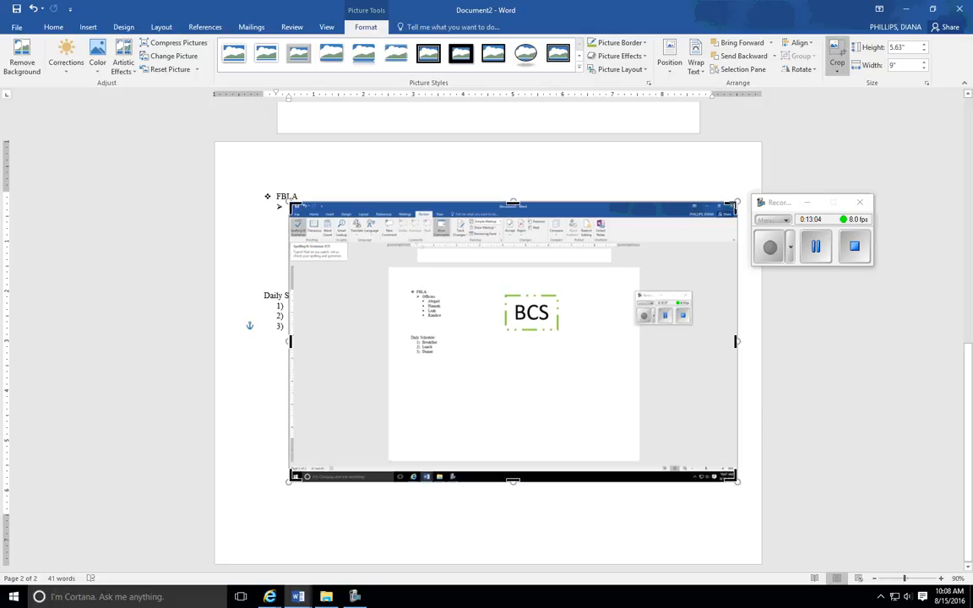
{"action": "left_click_drag", "start_coordinate": [732, 205], "coordinate": [351, 216]}
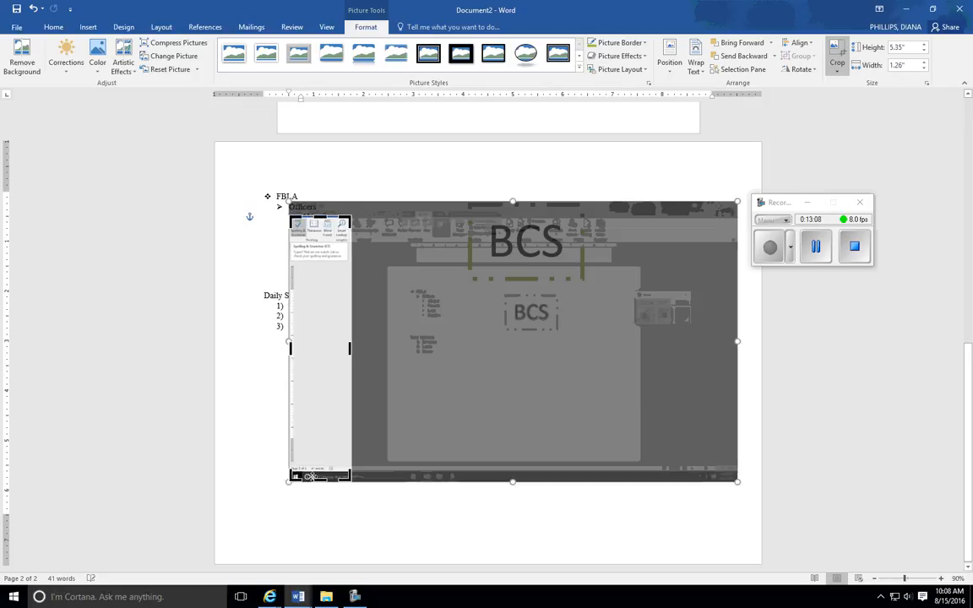
{"action": "left_click_drag", "start_coordinate": [318, 480], "coordinate": [401, 343]}
{"action": "left_click", "coordinate": [285, 524]}
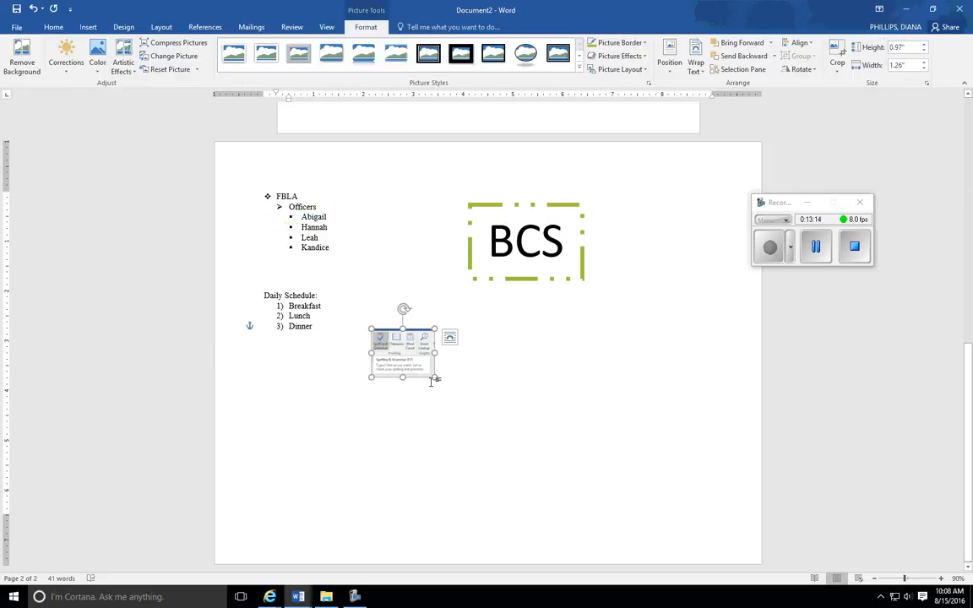
- Enlarge the cropped Spelling & Grammar picture to about 2.24" by 2.92" and place it below the Daily Schedule list
{"action": "left_click_drag", "start_coordinate": [434, 379], "coordinate": [489, 441]}
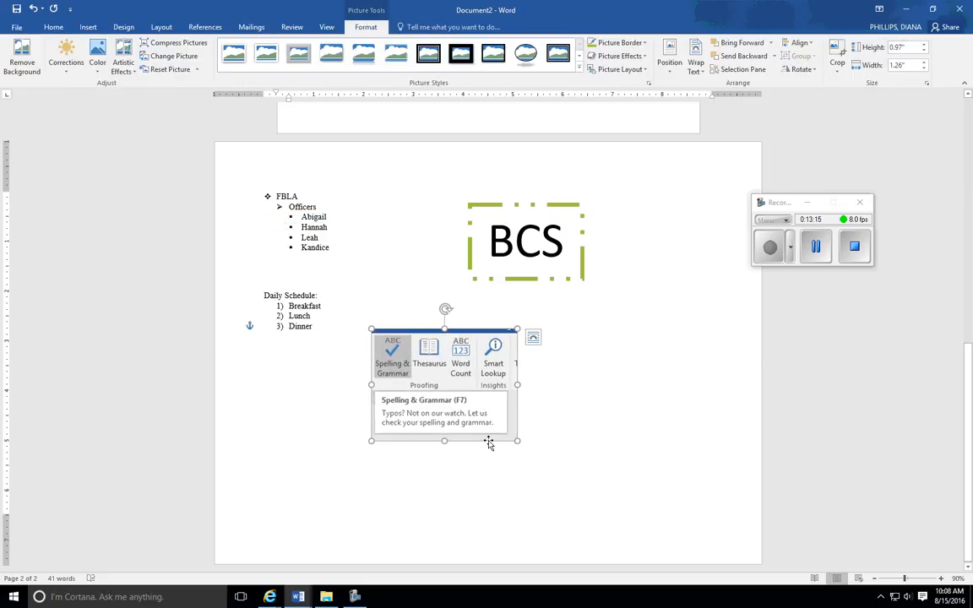
{"action": "left_click_drag", "start_coordinate": [461, 372], "coordinate": [324, 392]}
{"action": "left_click", "coordinate": [463, 397]}
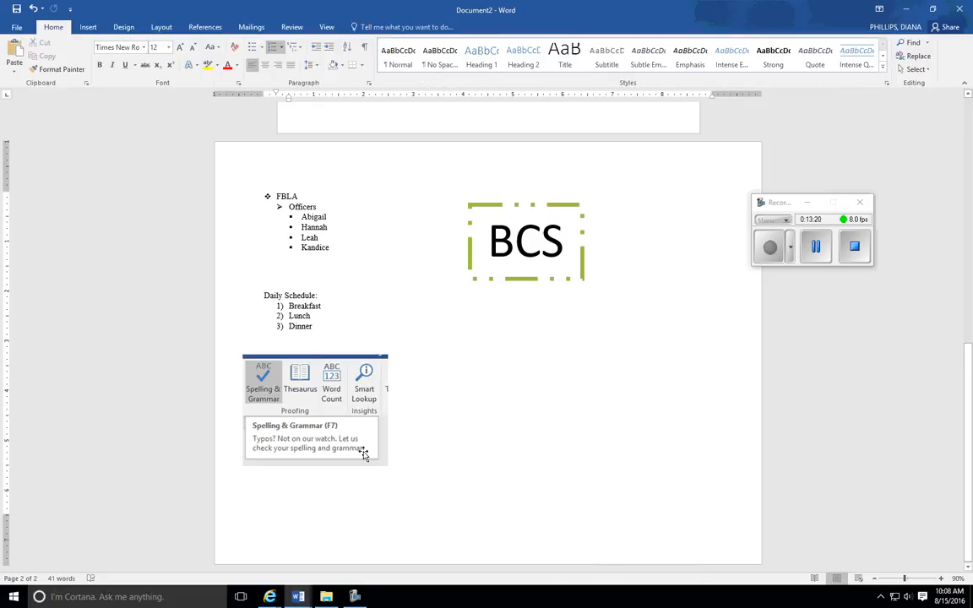
- Show the document's Word Count statistics, capture the screen with them displayed, and close the statistics
{"action": "left_click", "coordinate": [291, 28]}
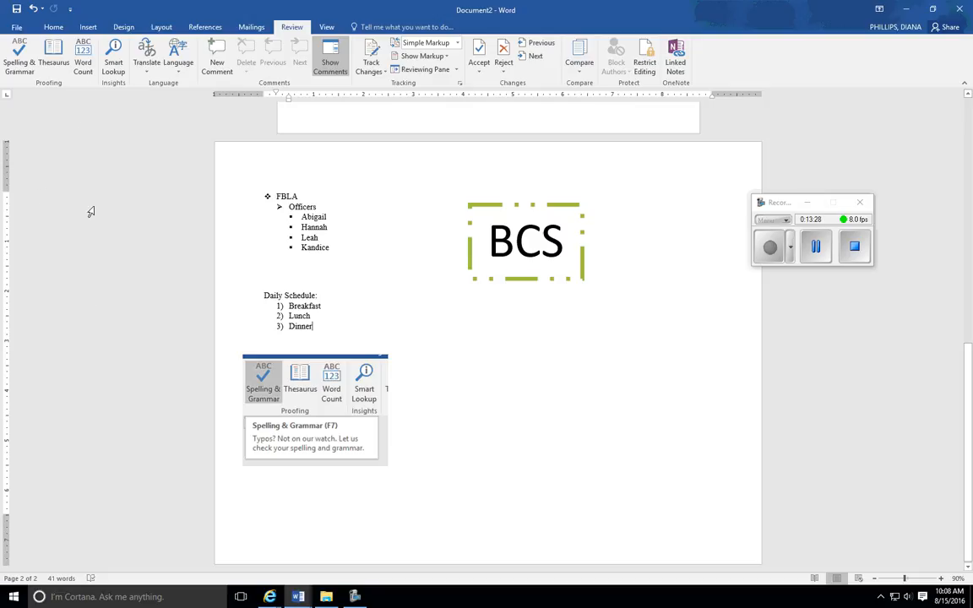
{"action": "left_click", "coordinate": [81, 60]}
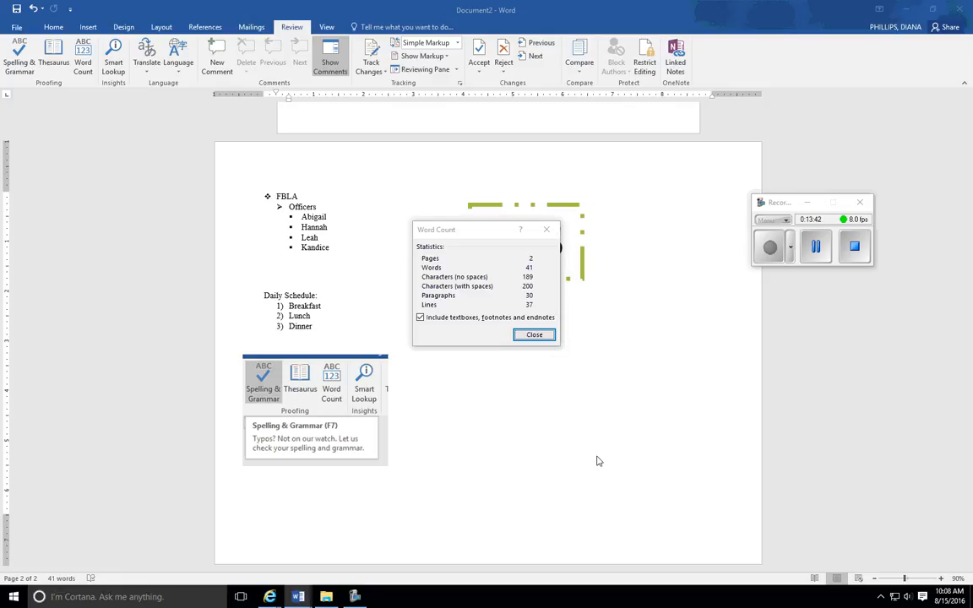
{"action": "left_click", "coordinate": [535, 335]}
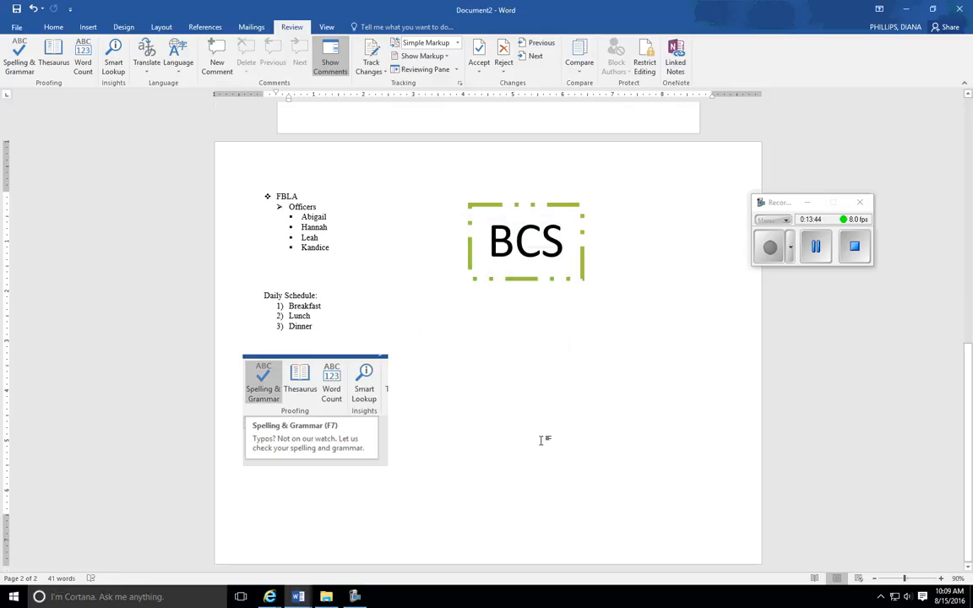
- Paste the Word Count screen capture after Dinner and set its text wrapping to In Front of Text
{"action": "key", "text": "ctrl+v"}
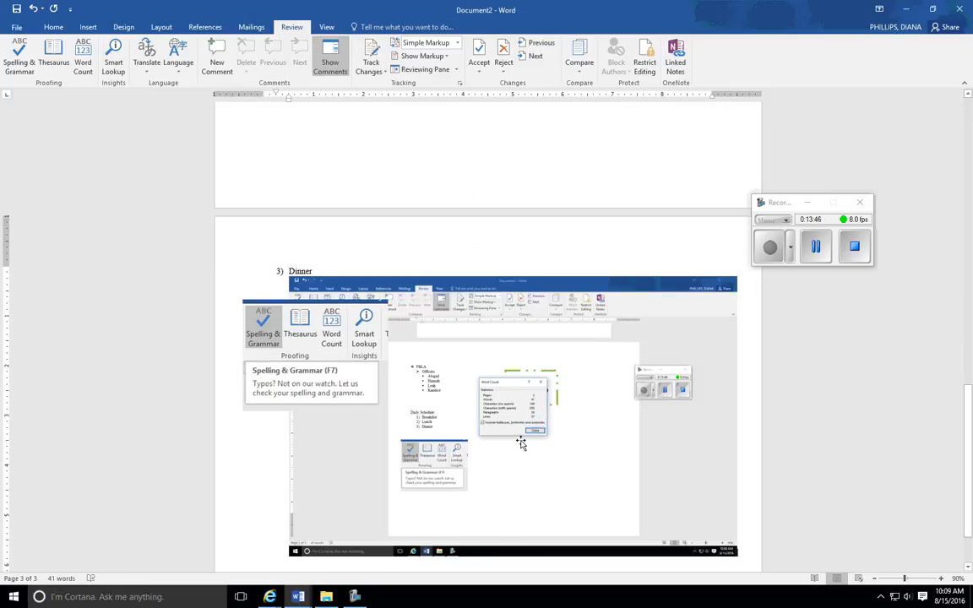
{"action": "left_click", "coordinate": [522, 443]}
{"action": "left_click", "coordinate": [752, 285]}
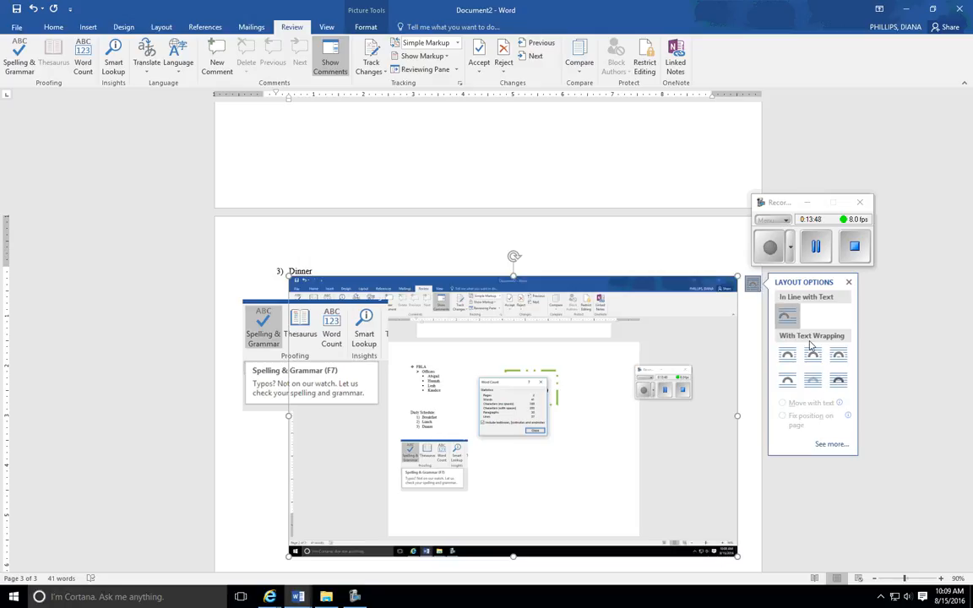
{"action": "left_click", "coordinate": [839, 381]}
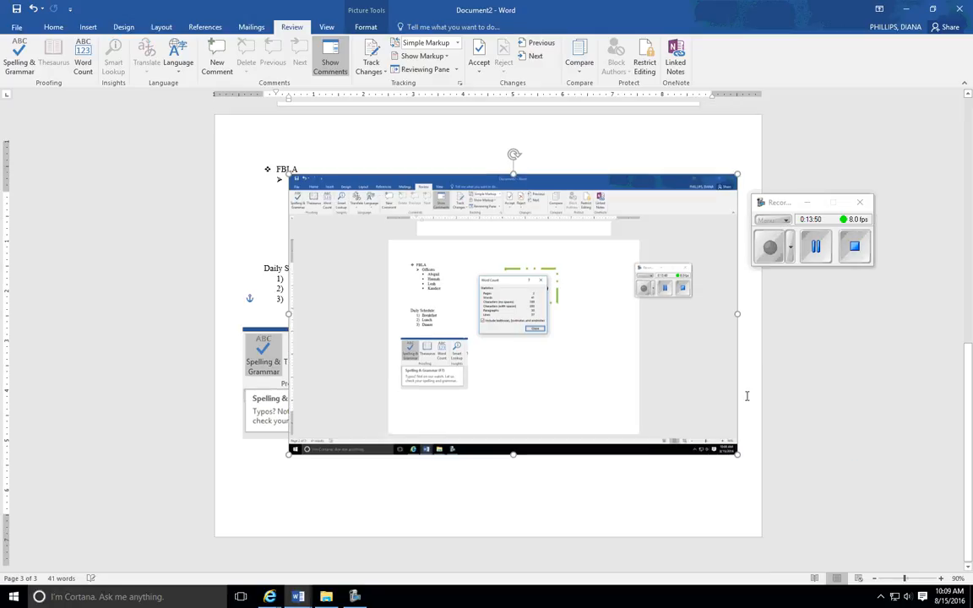
- Crop the new capture down to the Word Count dialog and enlarge the cropped picture to about 3.07" by 3.57"
{"action": "left_click", "coordinate": [365, 26]}
{"action": "left_click", "coordinate": [839, 53]}
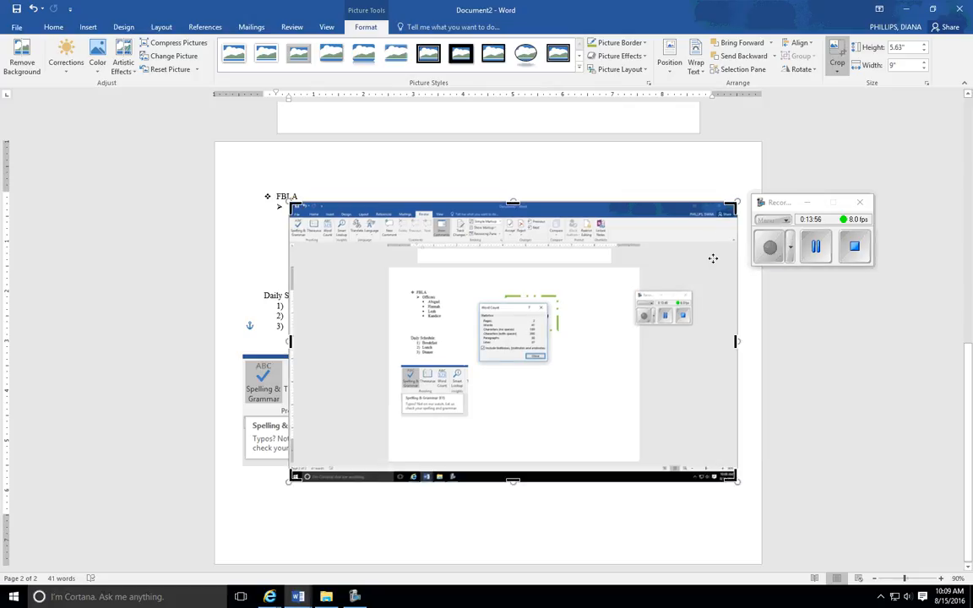
{"action": "left_click_drag", "start_coordinate": [735, 204], "coordinate": [551, 301]}
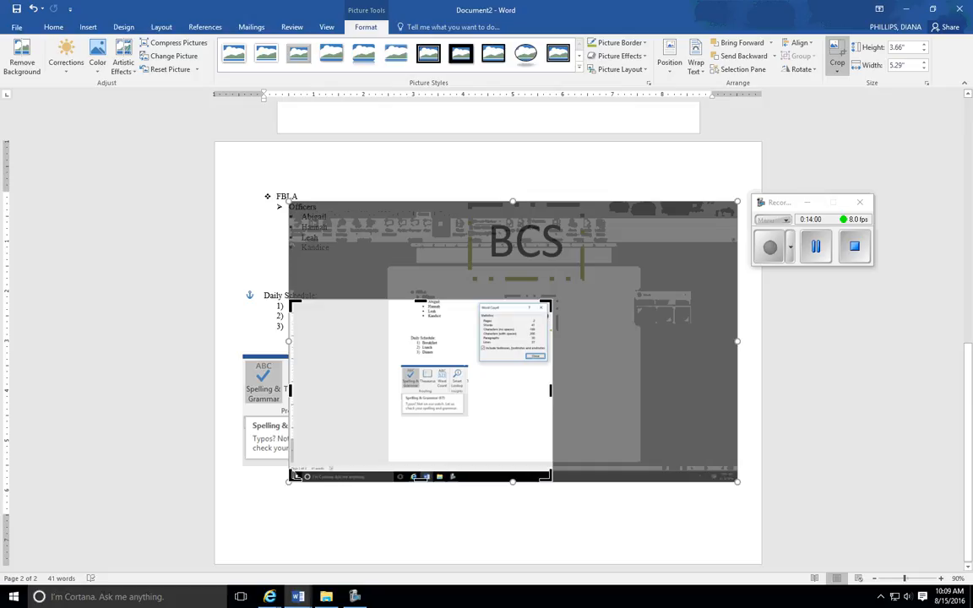
{"action": "left_click_drag", "start_coordinate": [291, 476], "coordinate": [478, 365]}
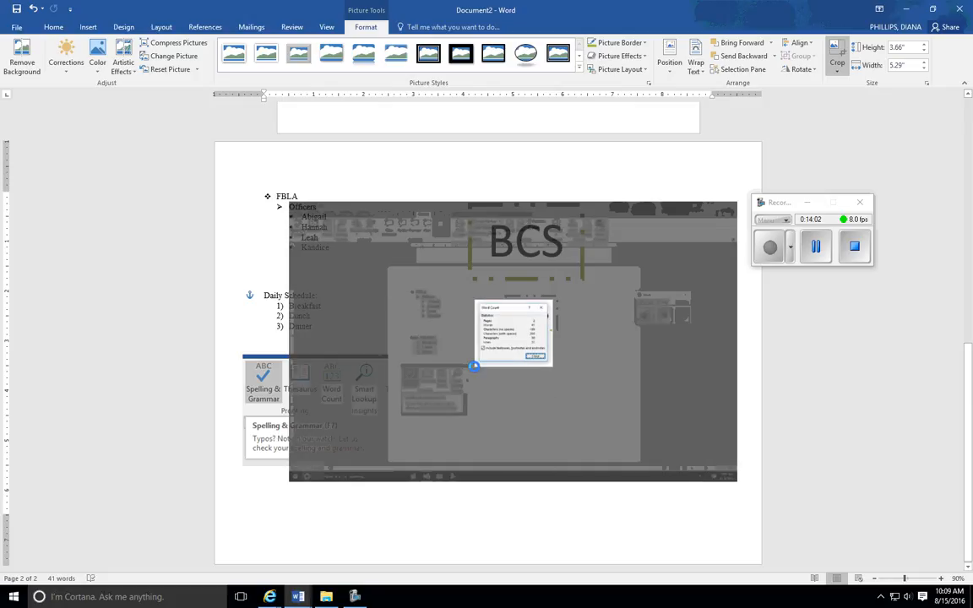
{"action": "left_click", "coordinate": [580, 509]}
{"action": "left_click", "coordinate": [551, 363]}
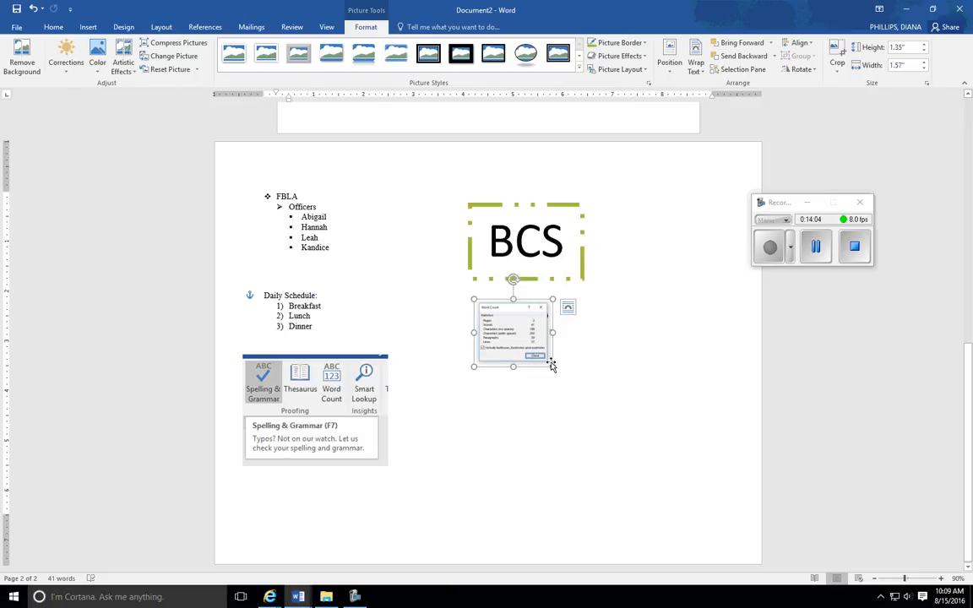
{"action": "left_click_drag", "start_coordinate": [551, 364], "coordinate": [630, 449]}
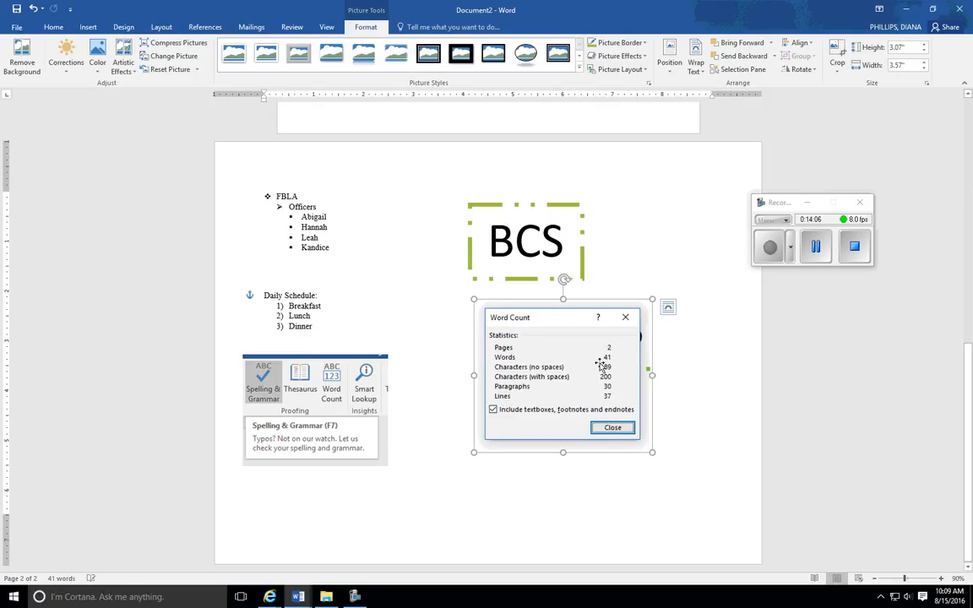
- Position the Word Count picture below the BCS text box and shift the Spelling & Grammar picture slightly closer to it
{"action": "left_click_drag", "start_coordinate": [606, 372], "coordinate": [586, 397]}
{"action": "left_click", "coordinate": [686, 415]}
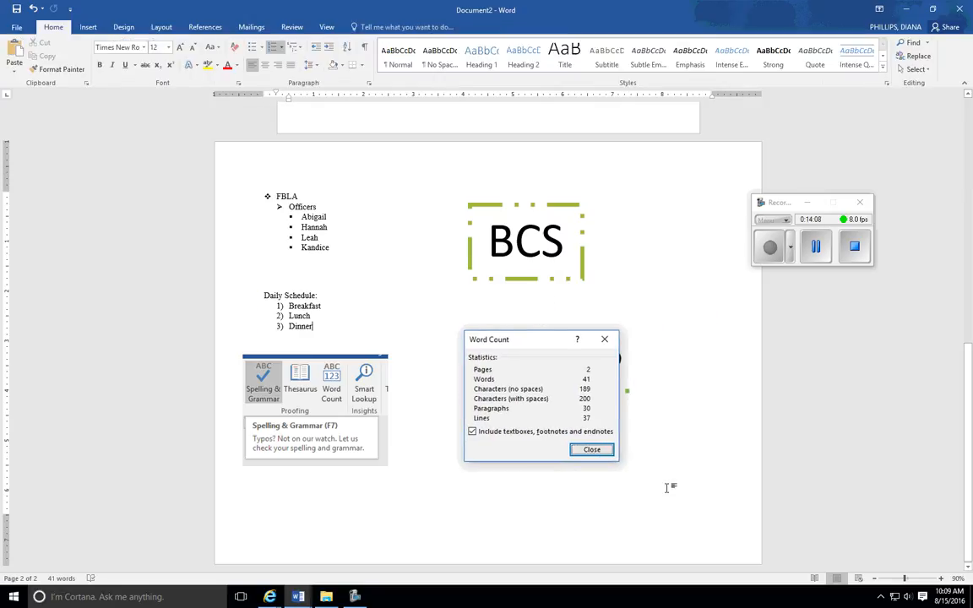
{"action": "left_click_drag", "start_coordinate": [335, 383], "coordinate": [371, 393]}
{"action": "left_click", "coordinate": [678, 425]}
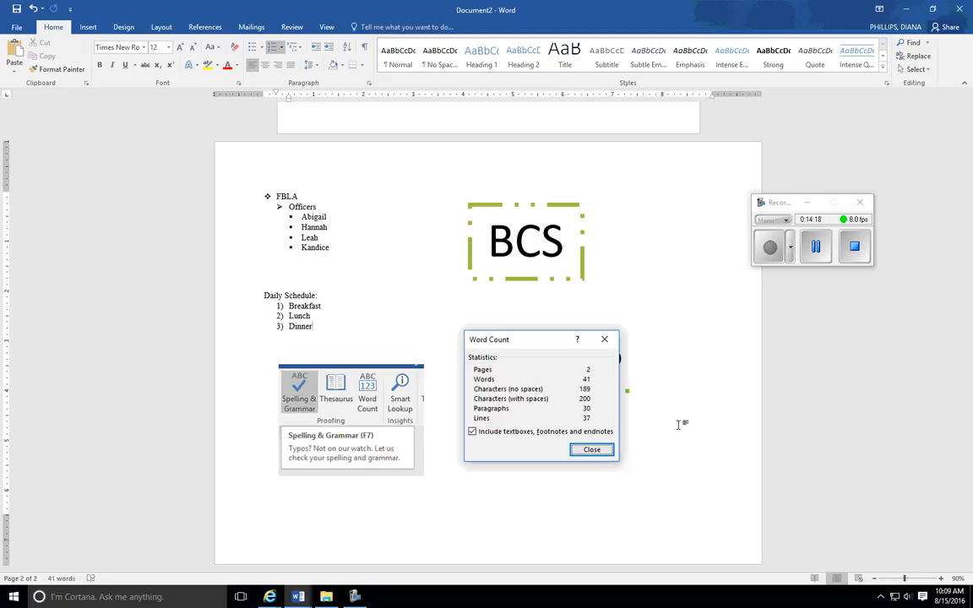
{"action": "left_click", "coordinate": [816, 246]}
{"action": "left_click", "coordinate": [770, 248]}
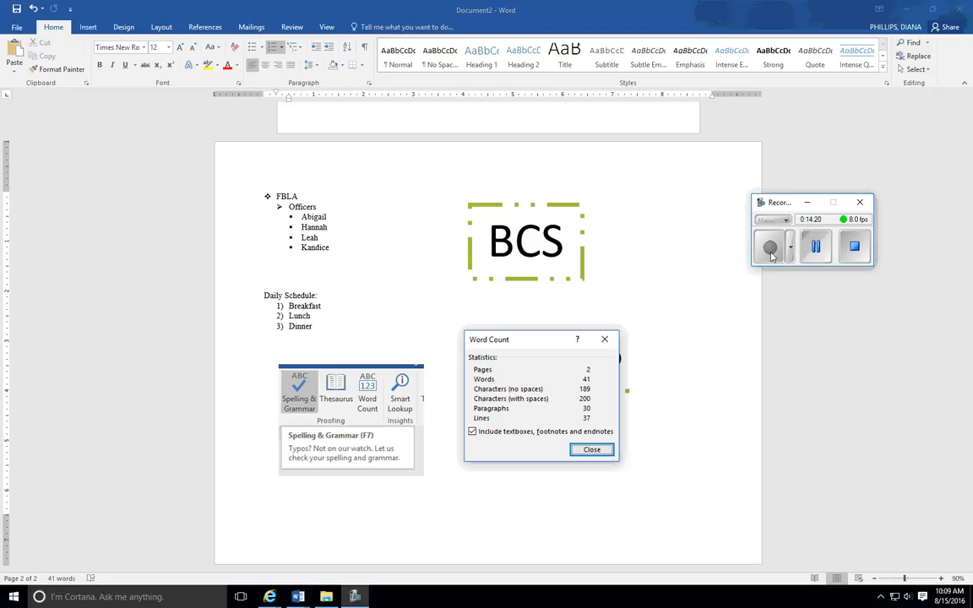
- Insert a header using the built-in Blank style
{"action": "left_click", "coordinate": [94, 30]}
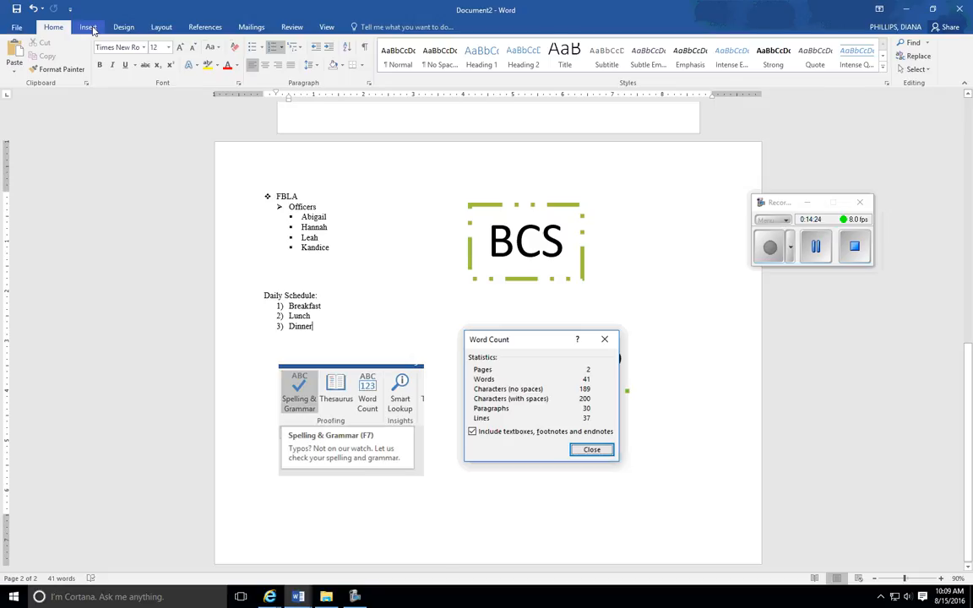
{"action": "left_click", "coordinate": [88, 27]}
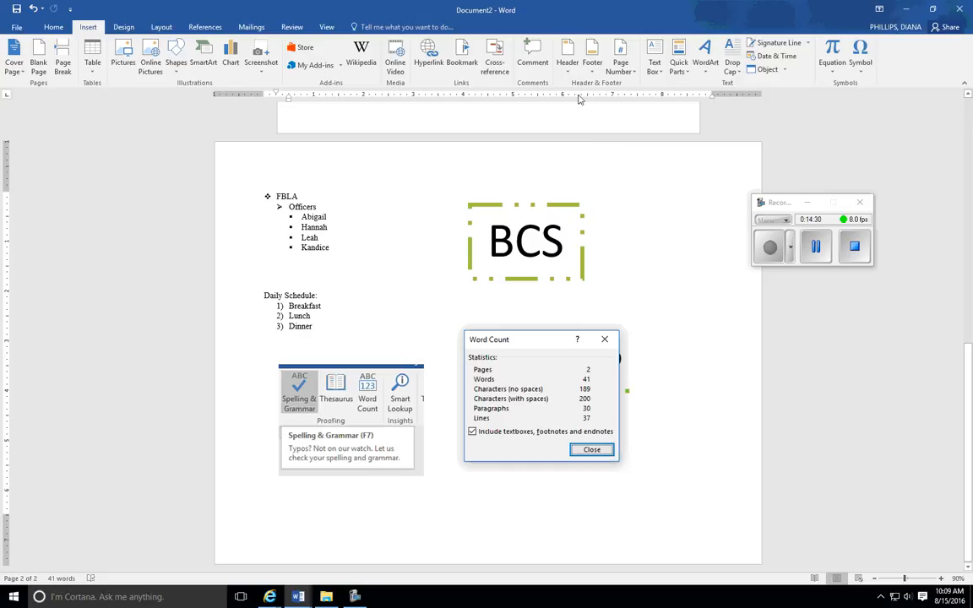
{"action": "left_click", "coordinate": [568, 59]}
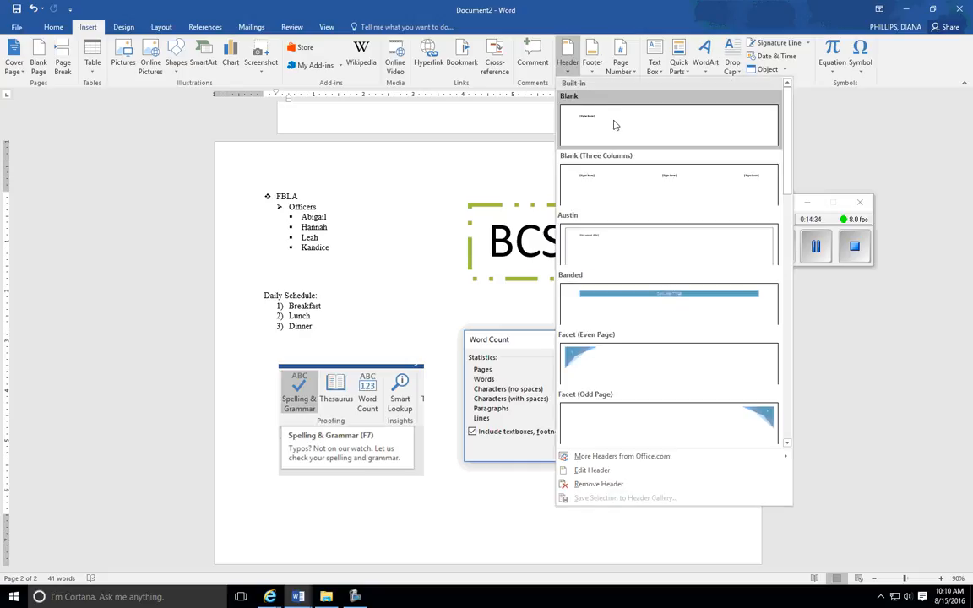
{"action": "left_click", "coordinate": [615, 122]}
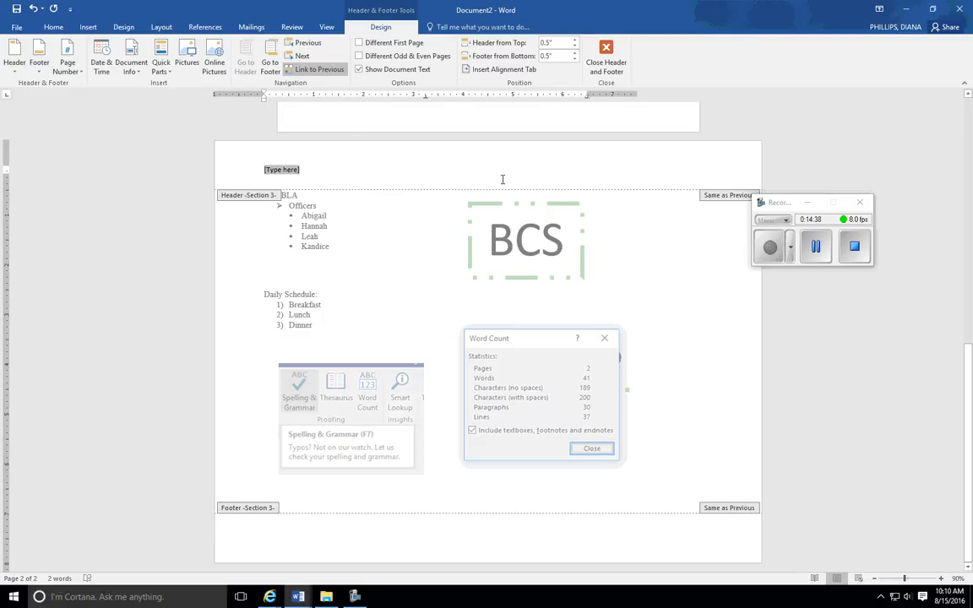
- Center the header placeholder and replace it with the author's full name
{"action": "left_click", "coordinate": [54, 27]}
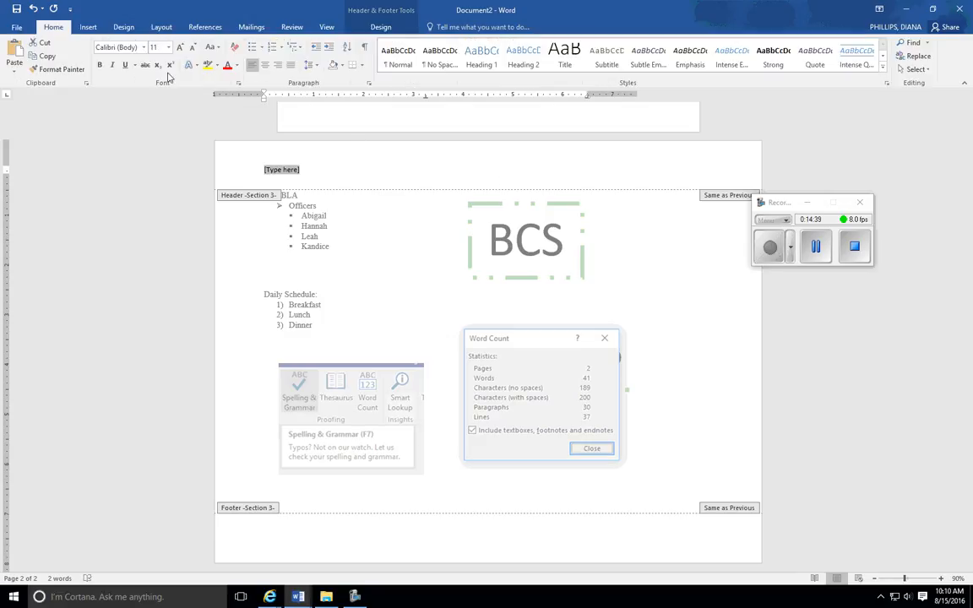
{"action": "left_click", "coordinate": [264, 64]}
{"action": "left_click", "coordinate": [481, 171]}
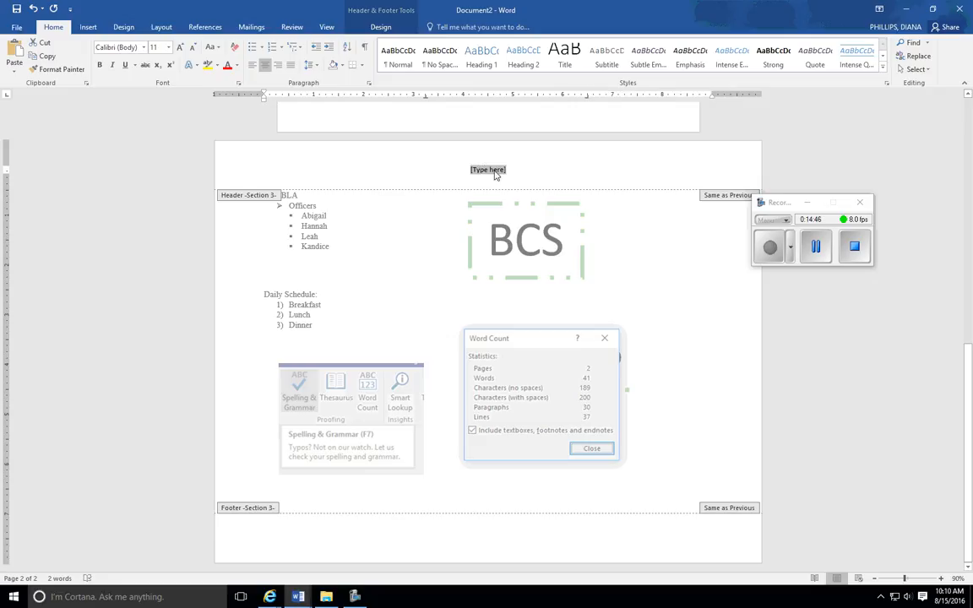
{"action": "type", "text": "Diana "}
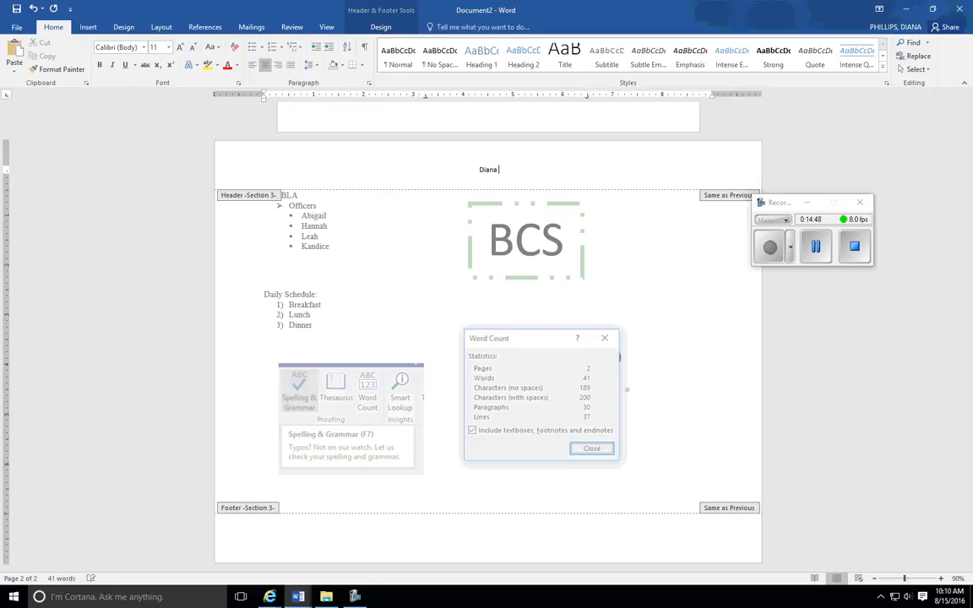
{"action": "type", "text": "Phillips"}
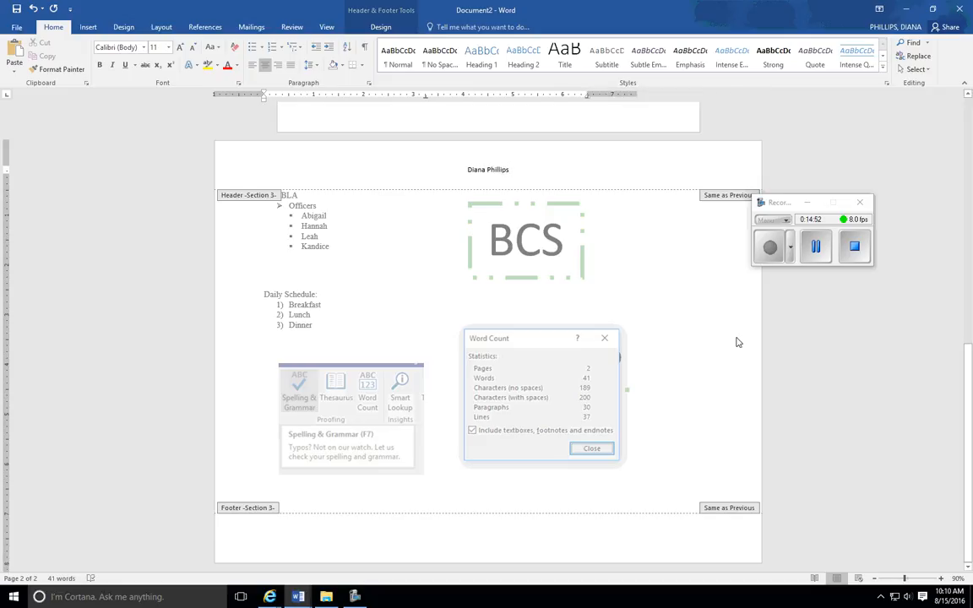
- Enter the footer text "BCSII – 2nd Project" in the second page's footer
{"action": "scroll", "coordinate": [730, 348], "scroll_direction": "up", "scroll_amount": 1}
{"action": "scroll", "coordinate": [700, 343], "scroll_direction": "up", "scroll_amount": 13}
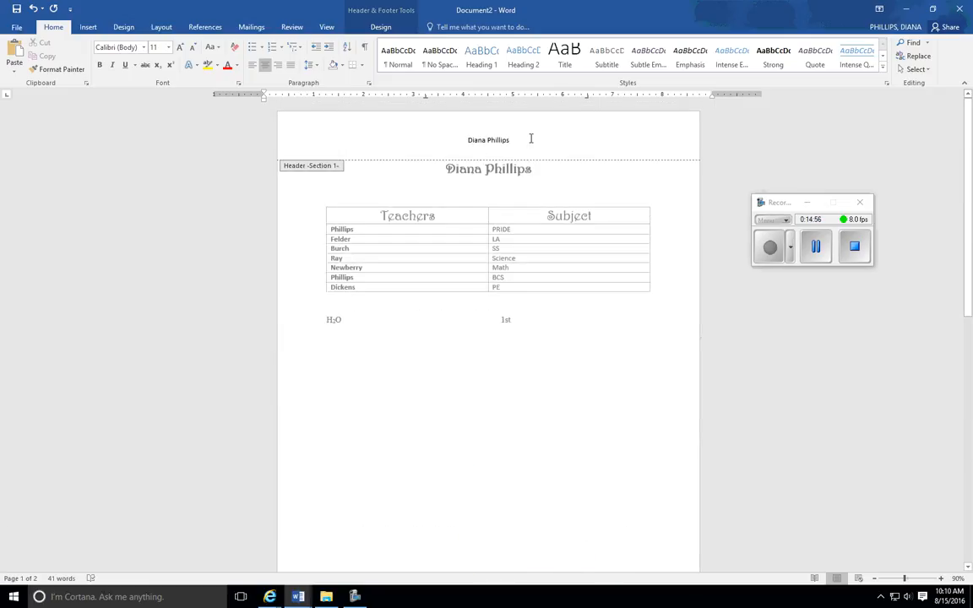
{"action": "scroll", "coordinate": [597, 414], "scroll_direction": "down", "scroll_amount": 13}
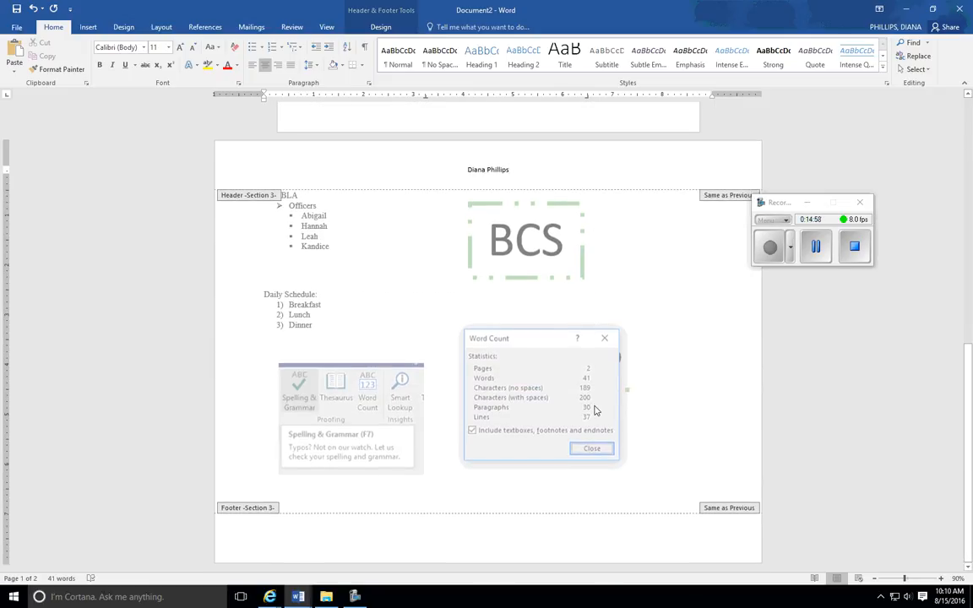
{"action": "left_click", "coordinate": [486, 535]}
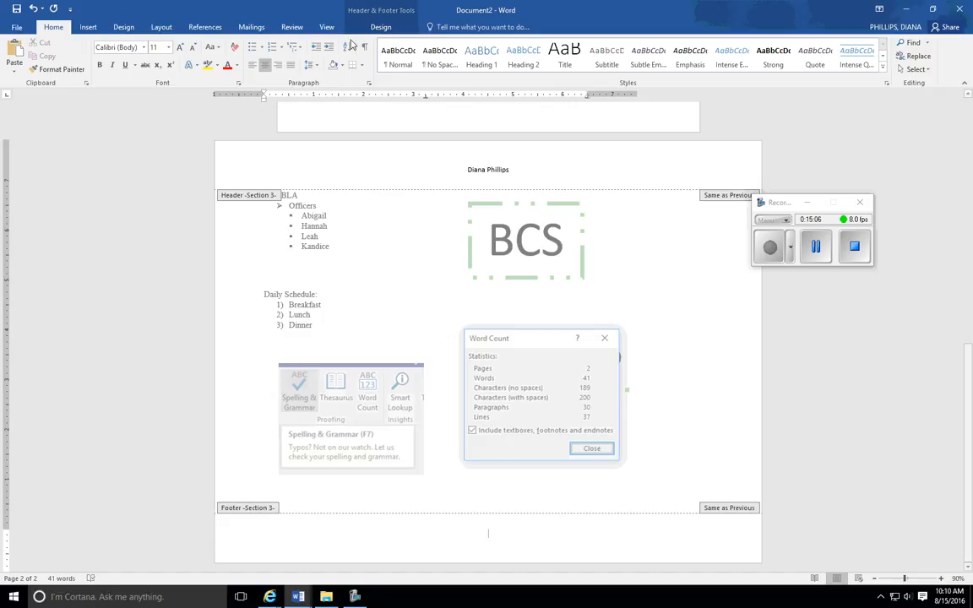
{"action": "left_click", "coordinate": [382, 27]}
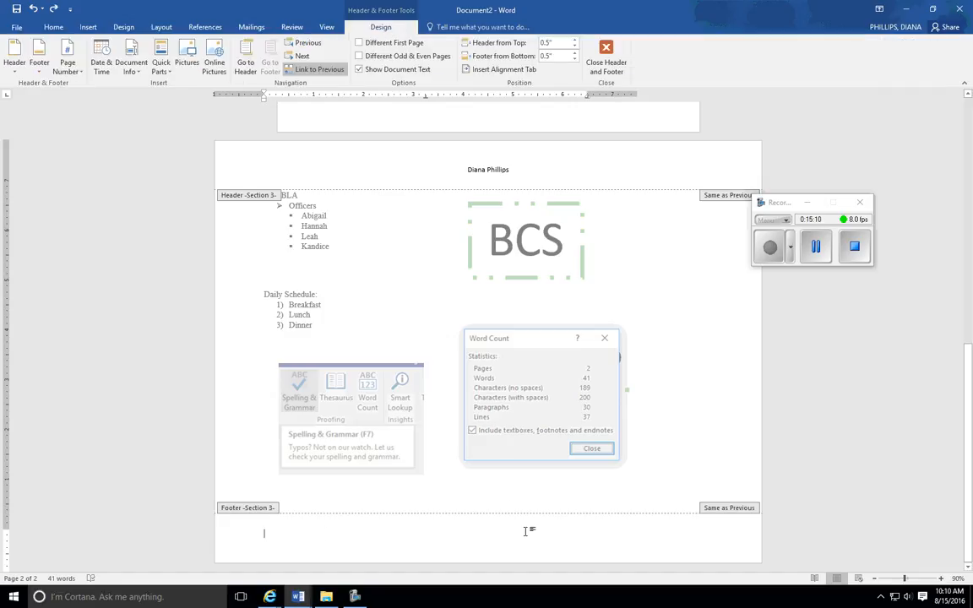
{"action": "double_click", "coordinate": [528, 531]}
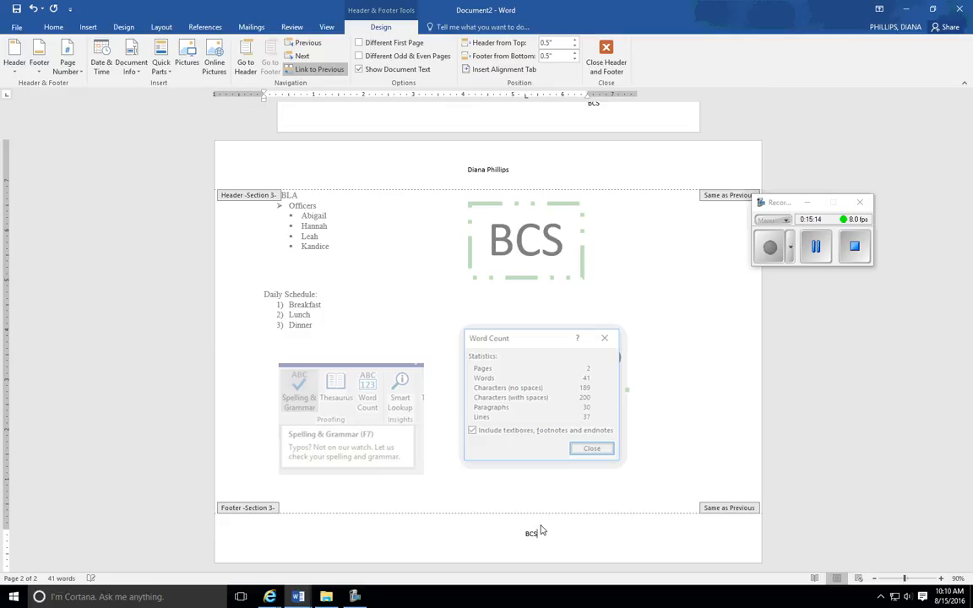
{"action": "type", "text": "II "}
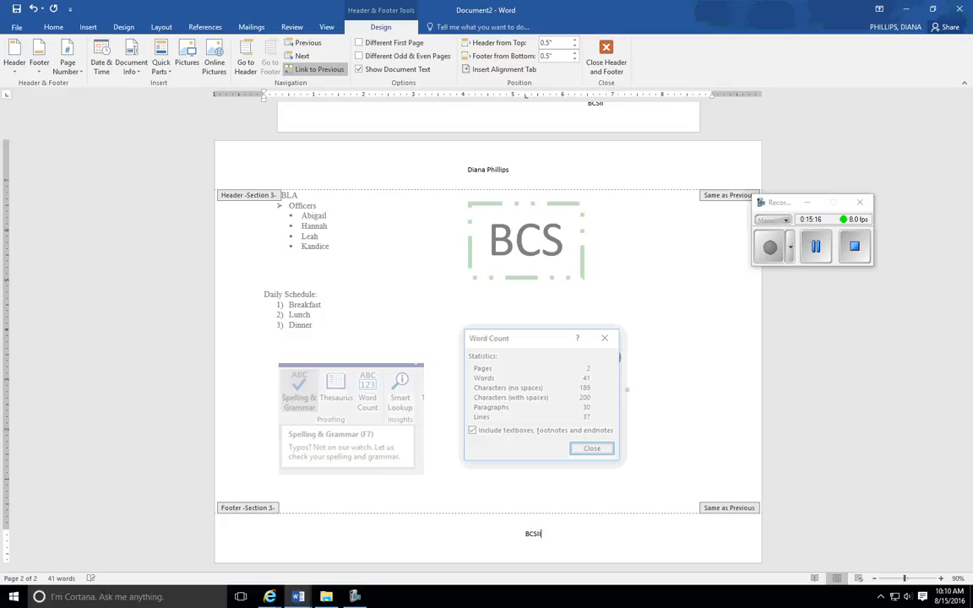
{"action": "type", "text": "-"}
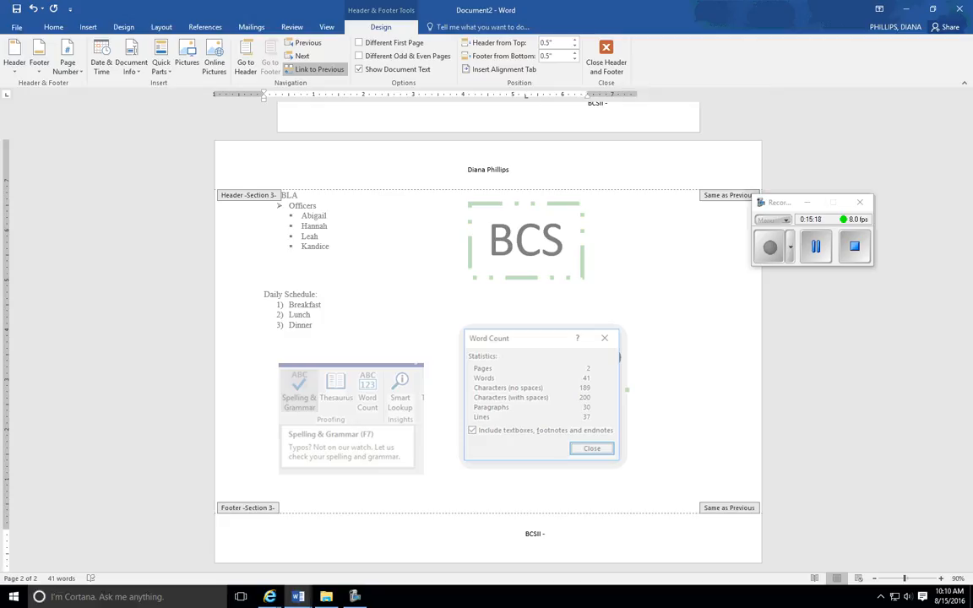
{"action": "type", "text": " 2nd P"}
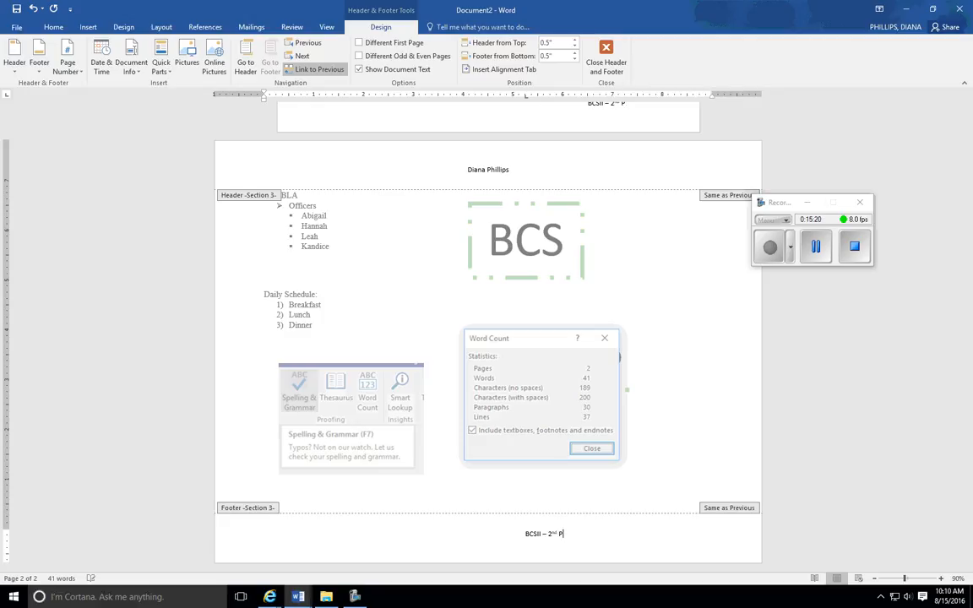
{"action": "type", "text": "roject"}
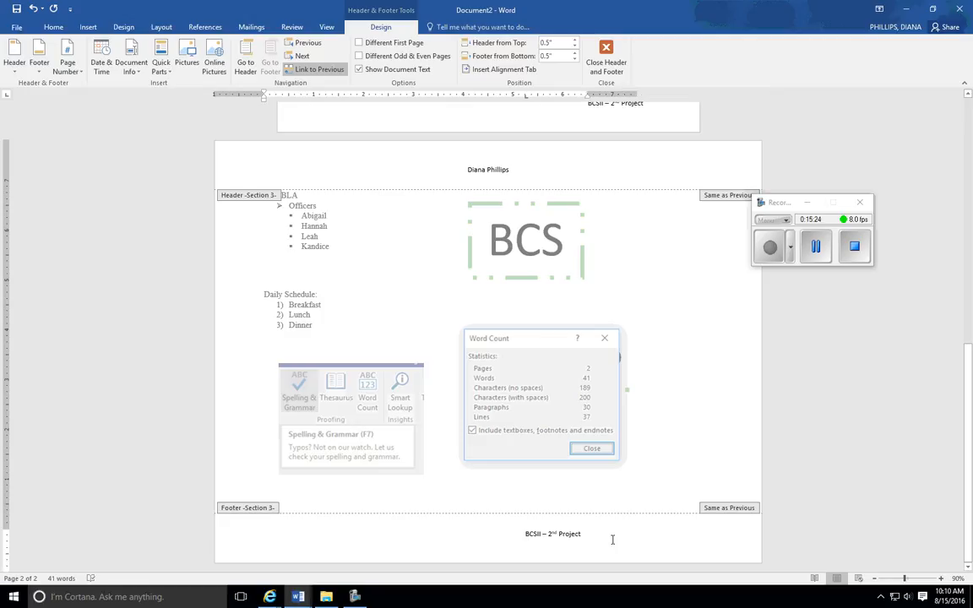
- Remove the custom tab stop from the footer line, center the footer text, and return to the document body
{"action": "left_click_drag", "start_coordinate": [525, 95], "coordinate": [463, 152]}
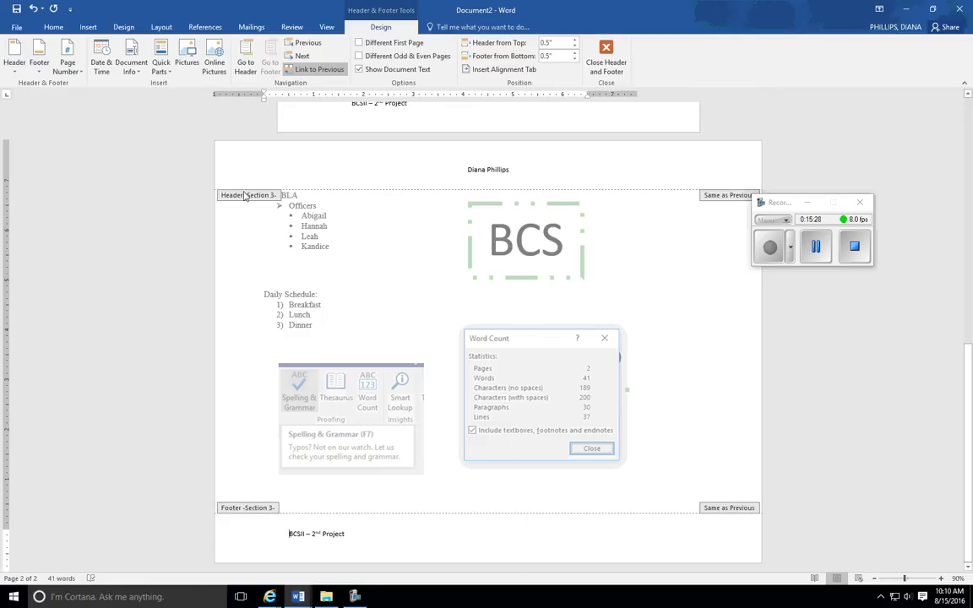
{"action": "left_click", "coordinate": [54, 26]}
{"action": "left_click", "coordinate": [265, 64]}
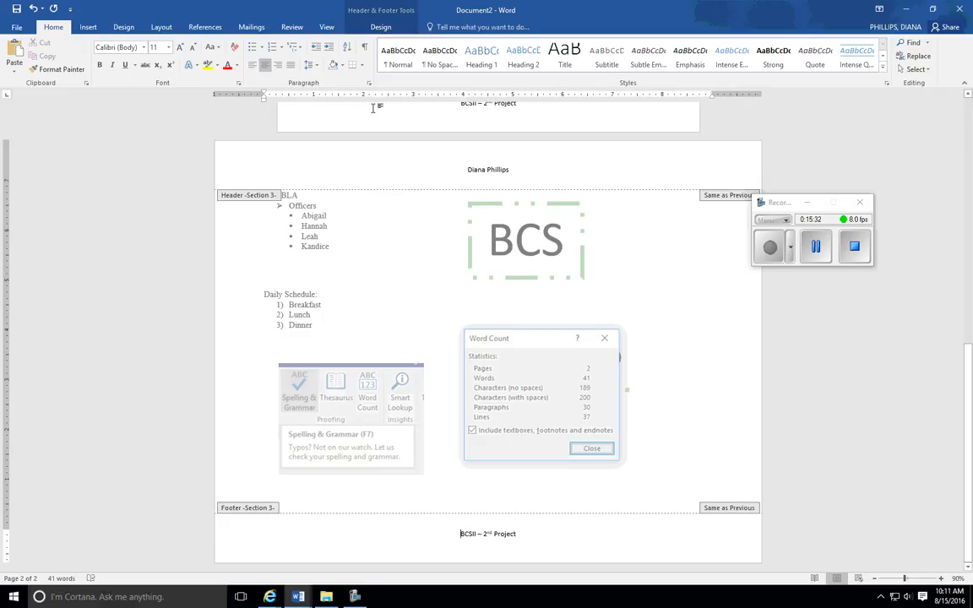
{"action": "double_click", "coordinate": [656, 302]}
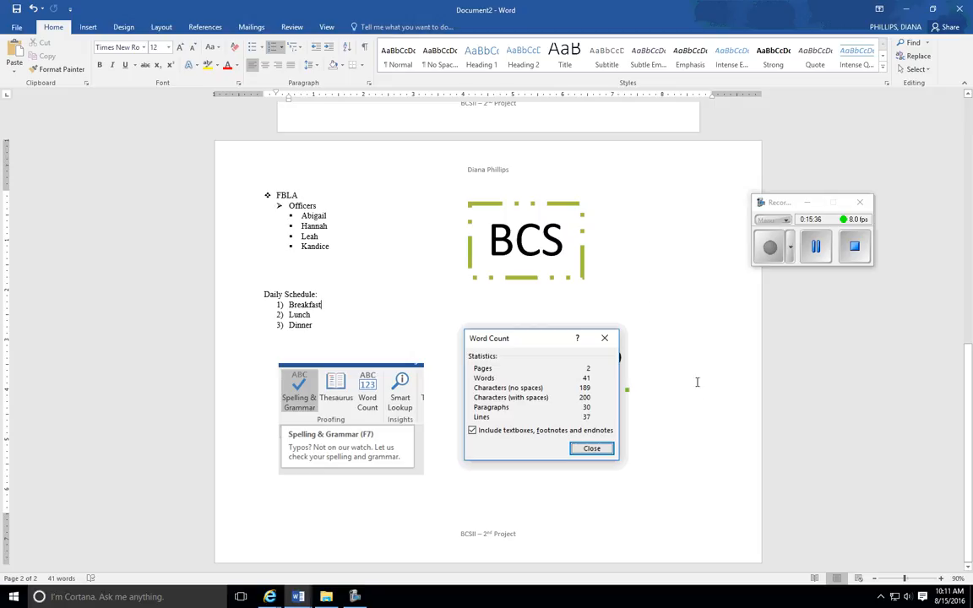
- Show the paragraph marks and other hidden formatting symbols and review the breaks, header and footer across both pages
{"action": "scroll", "coordinate": [705, 396], "scroll_direction": "up", "scroll_amount": 10}
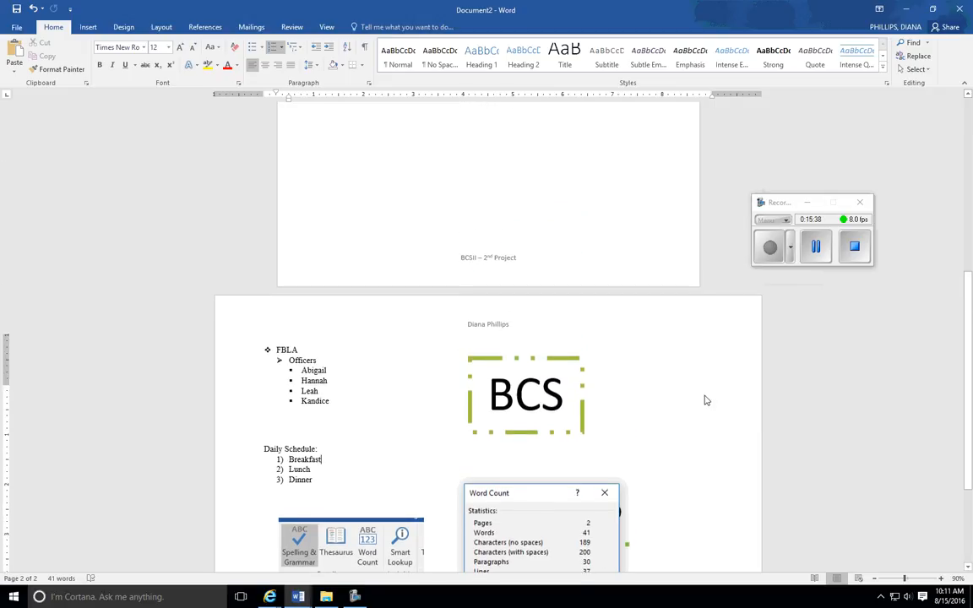
{"action": "scroll", "coordinate": [706, 395], "scroll_direction": "up", "scroll_amount": 1}
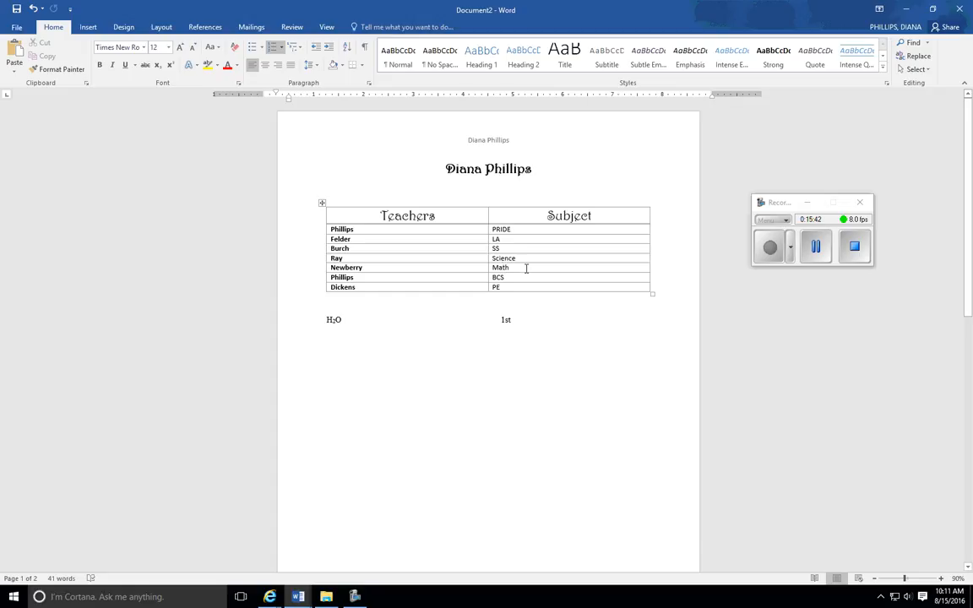
{"action": "left_click", "coordinate": [364, 46]}
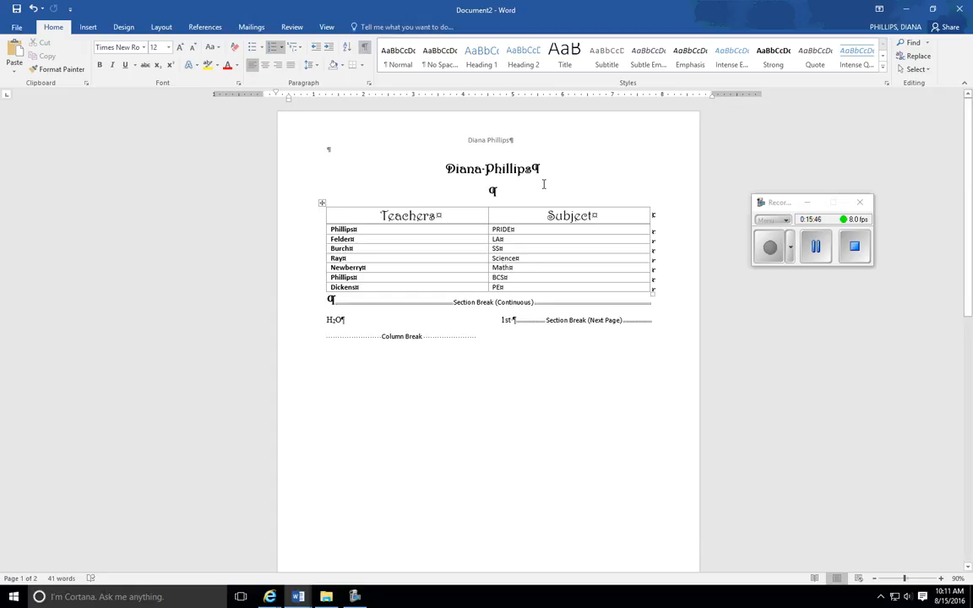
{"action": "scroll", "coordinate": [615, 368], "scroll_direction": "down", "scroll_amount": 5}
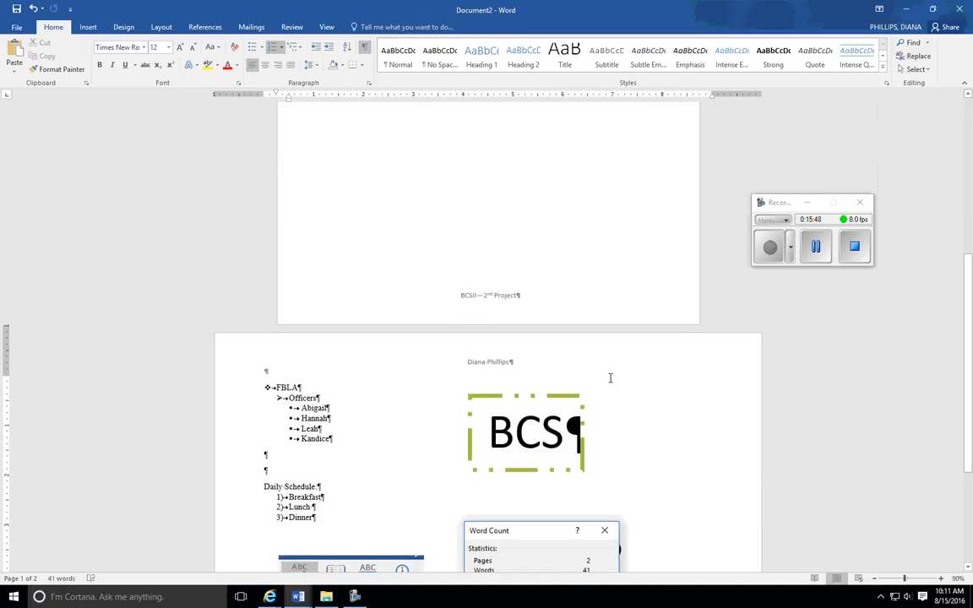
{"action": "scroll", "coordinate": [507, 363], "scroll_direction": "up", "scroll_amount": 3}
{"action": "scroll", "coordinate": [530, 496], "scroll_direction": "down", "scroll_amount": 10}
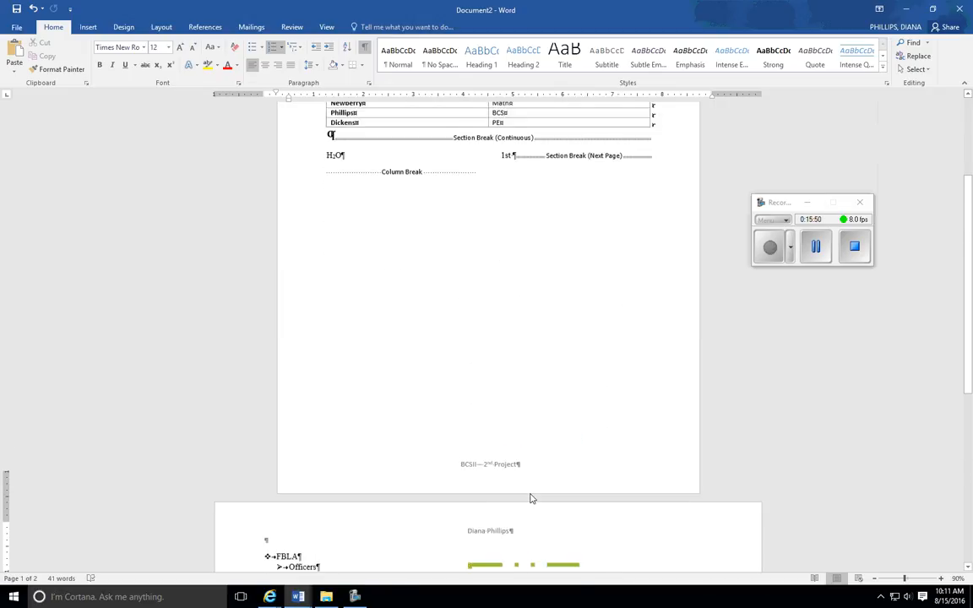